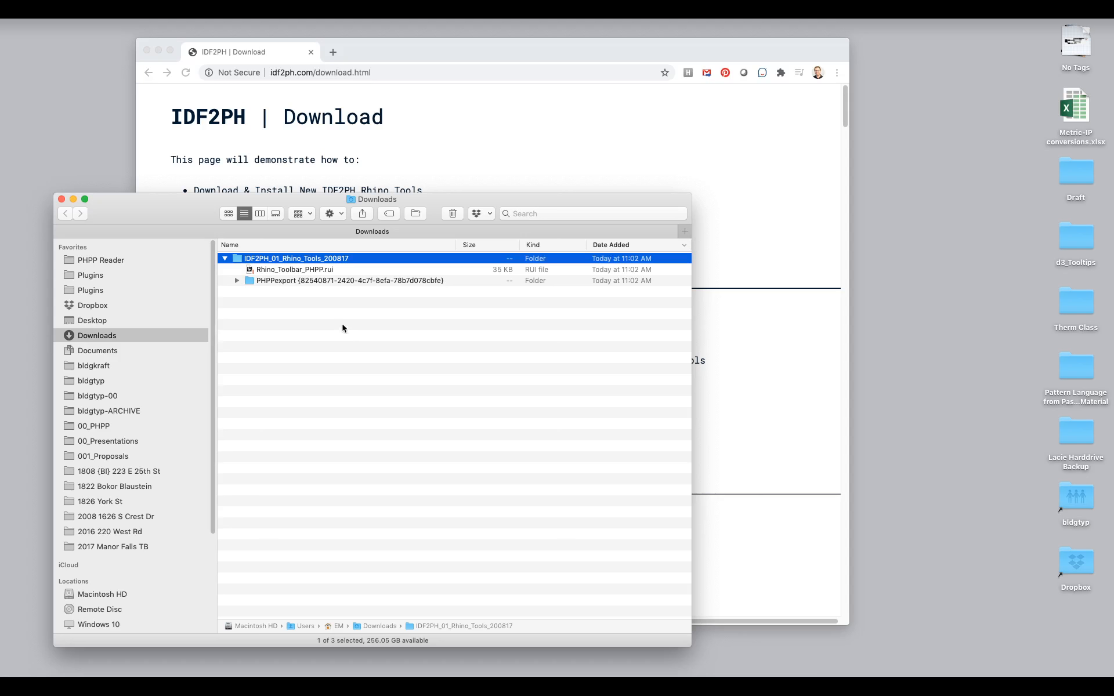
Select the PHPPexport folder in the unzipped IDF2PH_01_Rhino_Tools_200817 download and arrange the Downloads window beside the download page
{"action": "left_click", "coordinate": [262, 271]}
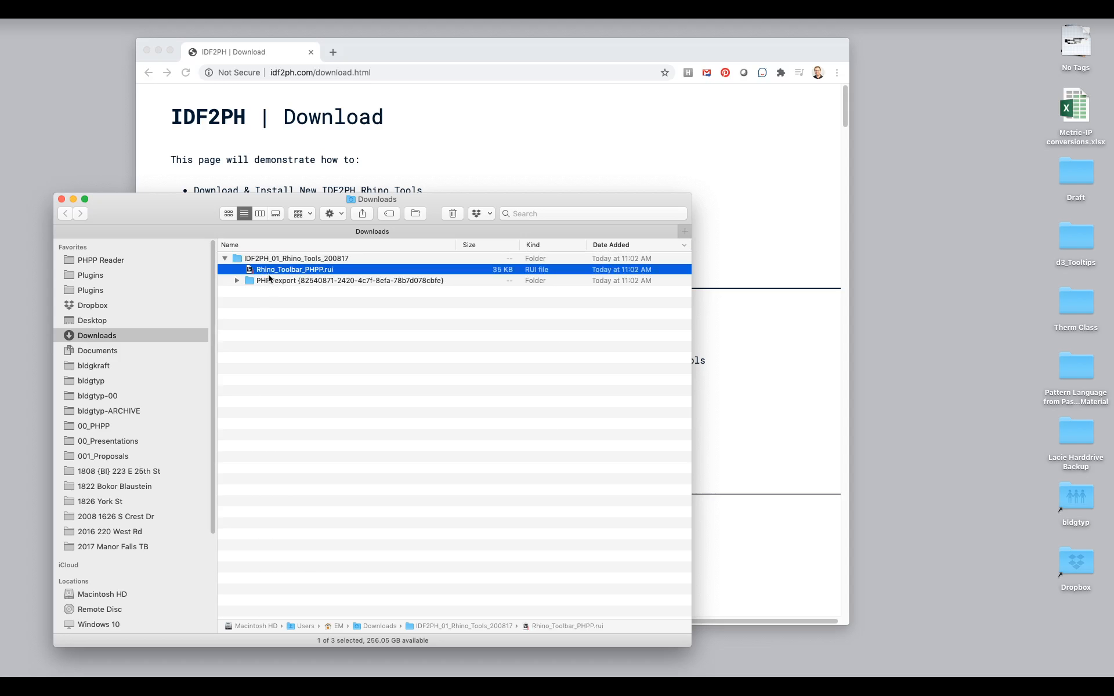
{"action": "left_click", "coordinate": [269, 284]}
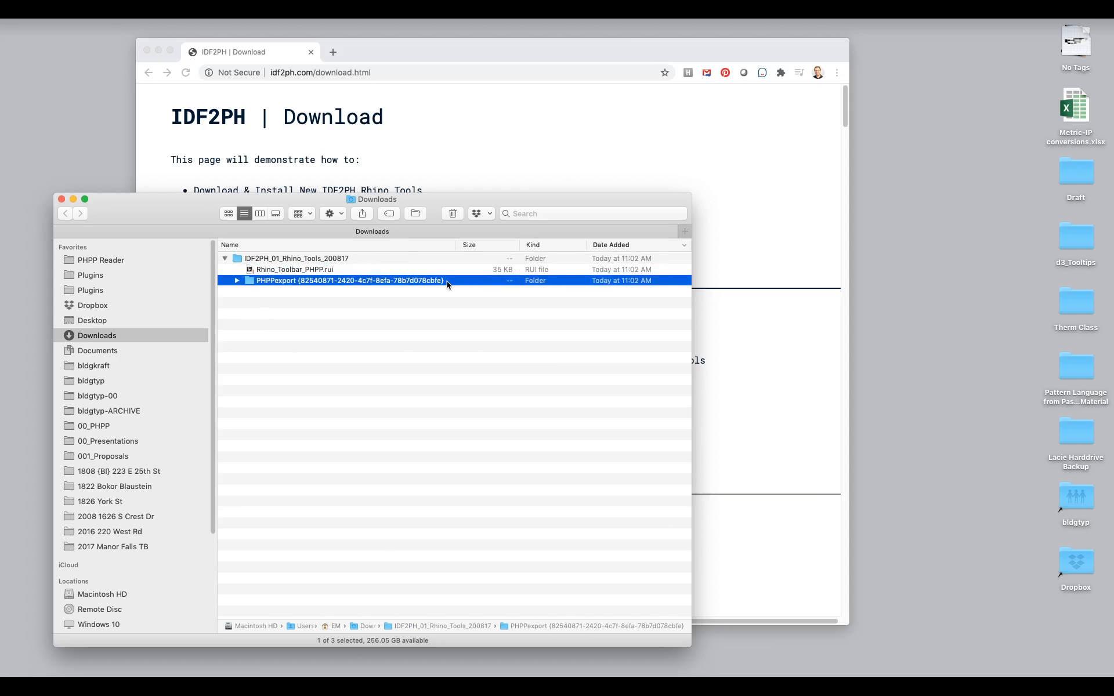
{"action": "left_click_drag", "start_coordinate": [488, 203], "coordinate": [888, 227]}
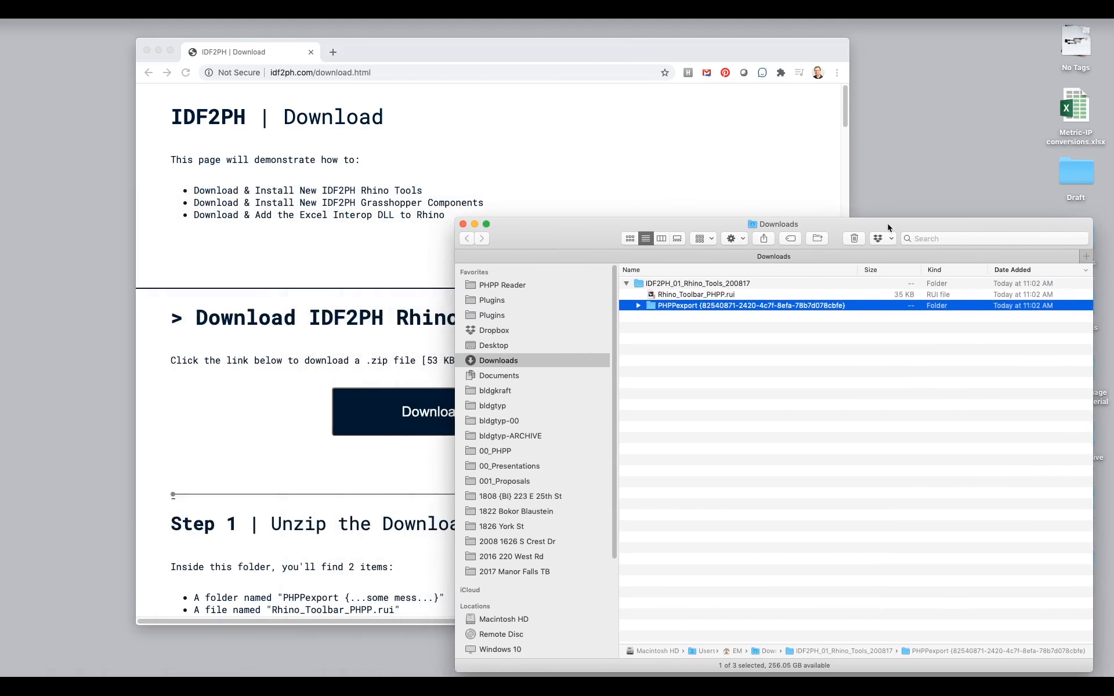
{"action": "left_click_drag", "start_coordinate": [458, 222], "coordinate": [520, 227]}
{"action": "left_click_drag", "start_coordinate": [858, 280], "coordinate": [956, 280]}
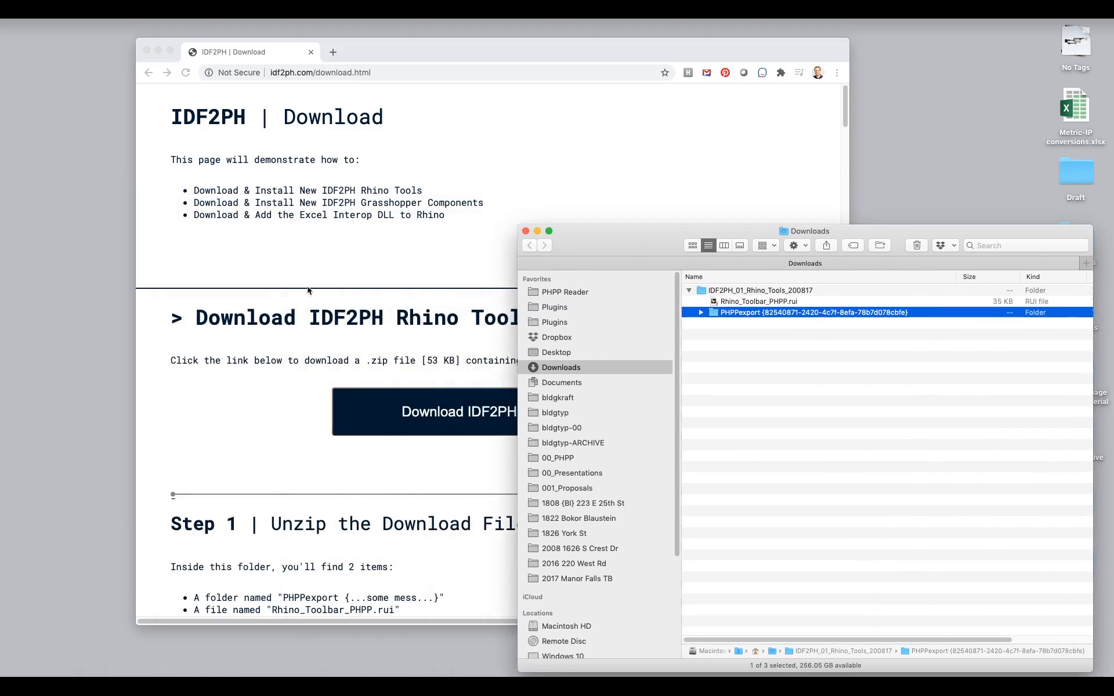
{"action": "left_click", "coordinate": [412, 52]}
{"action": "left_click_drag", "start_coordinate": [412, 52], "coordinate": [290, 42]}
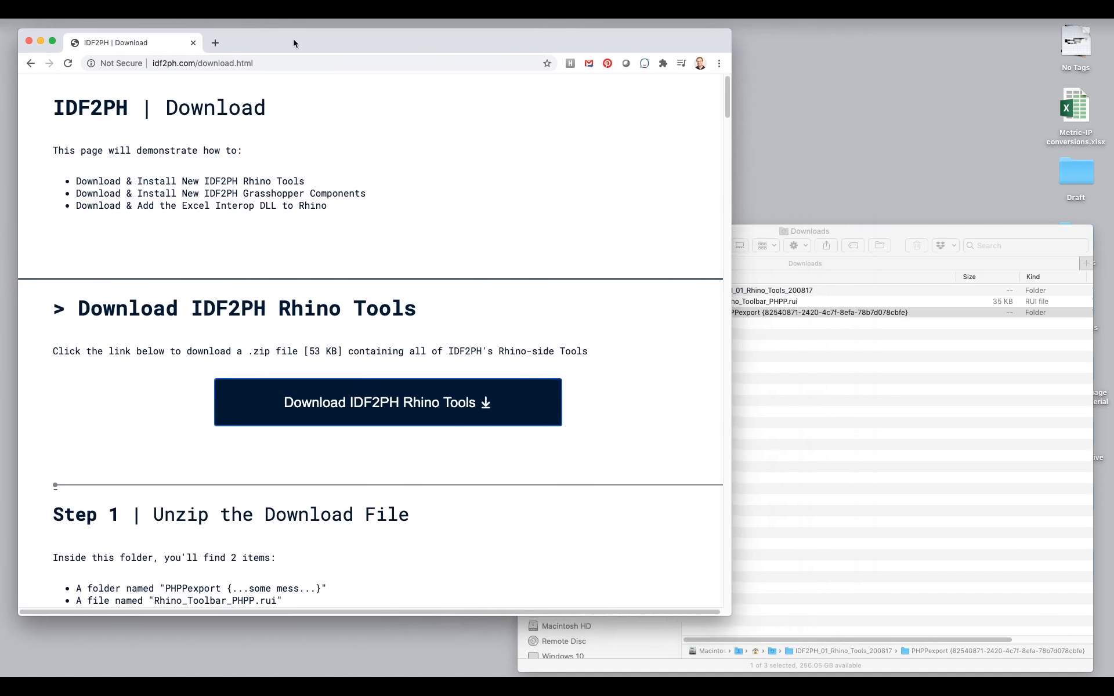
Read the download page's Step 2 instructions for adding the new Rhino commands, including the path to the PythonPlugins directory
{"action": "scroll", "coordinate": [178, 456], "scroll_direction": "down", "scroll_amount": 10}
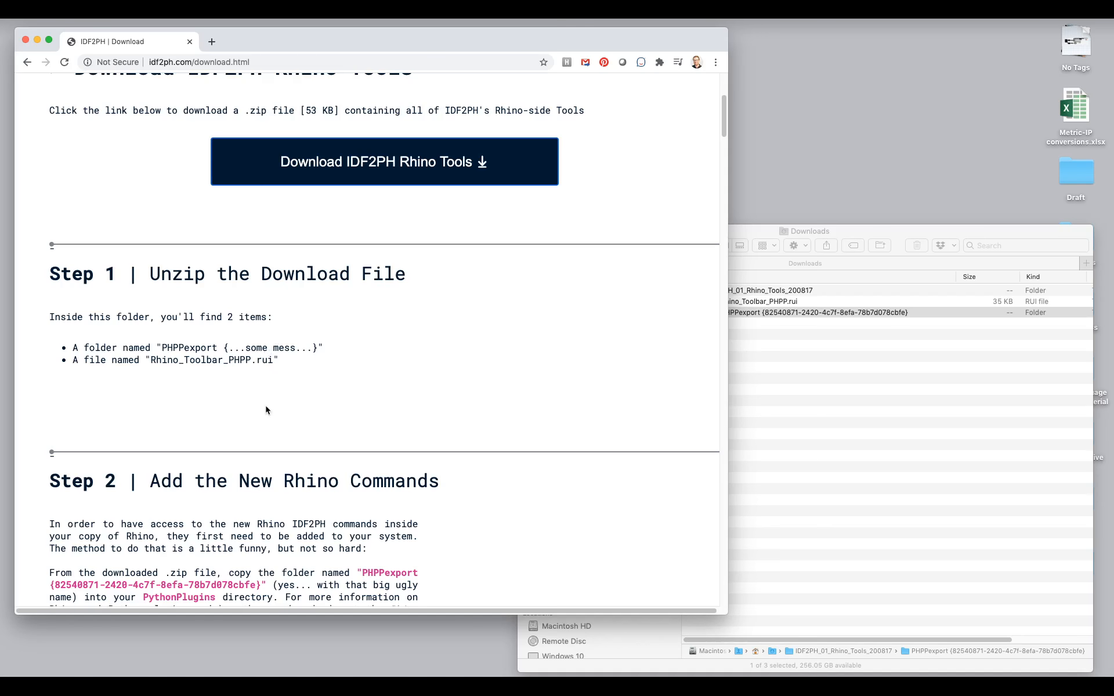
{"action": "scroll", "coordinate": [266, 410], "scroll_direction": "down", "scroll_amount": 10}
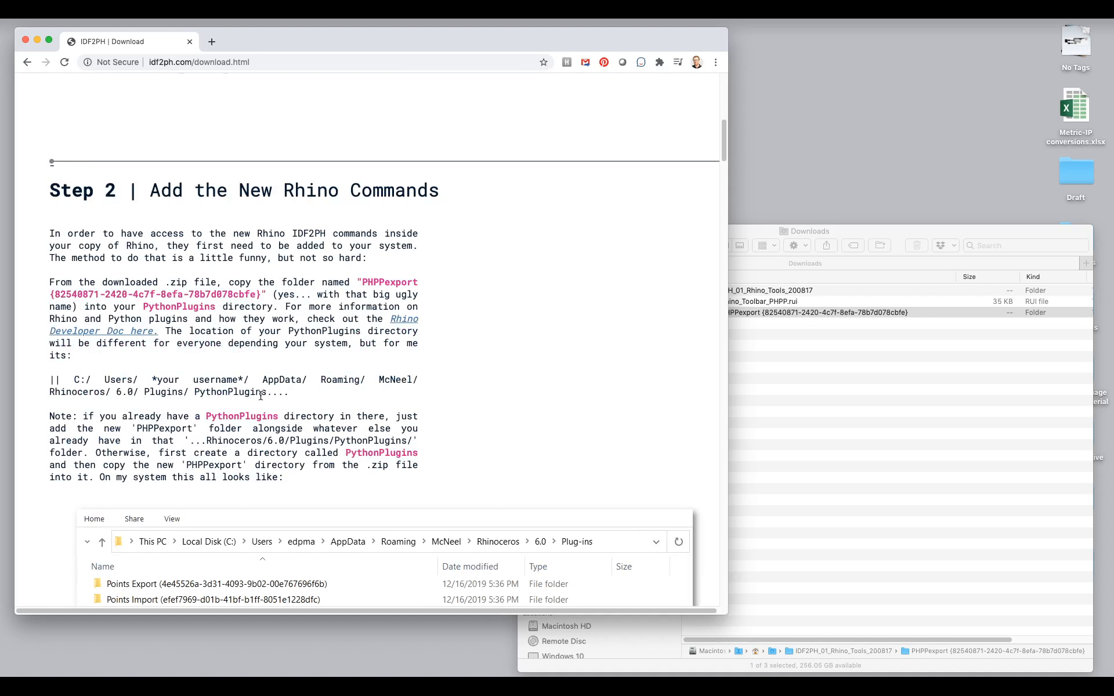
{"action": "scroll", "coordinate": [260, 395], "scroll_direction": "down", "scroll_amount": 3}
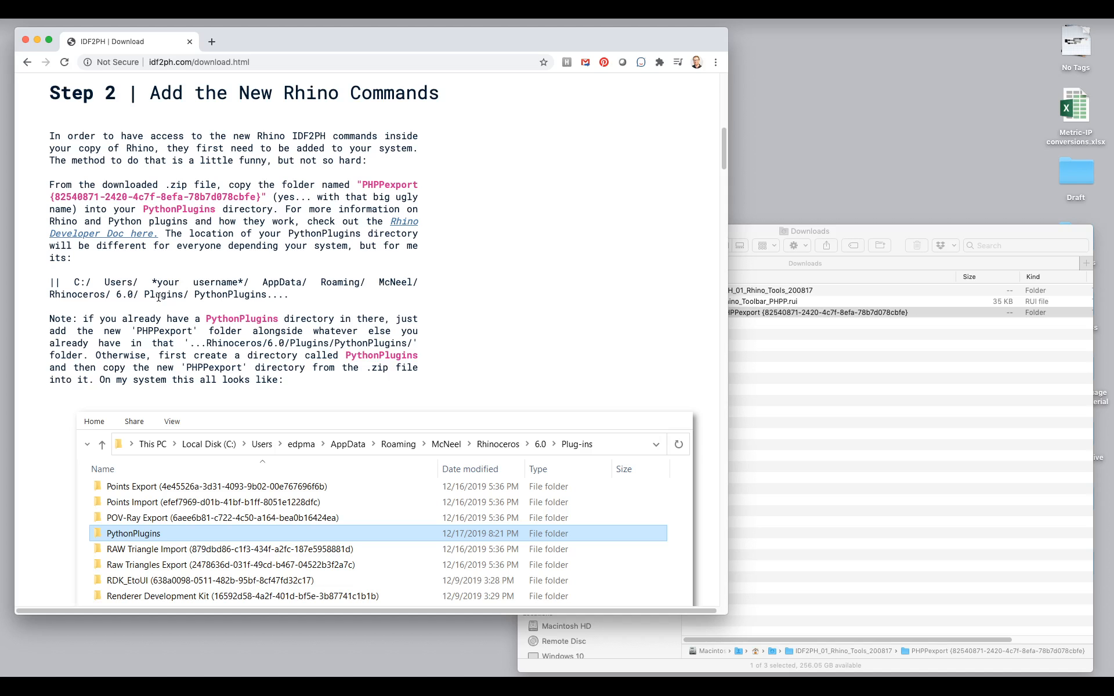
{"action": "left_click_drag", "start_coordinate": [195, 295], "coordinate": [266, 296]}
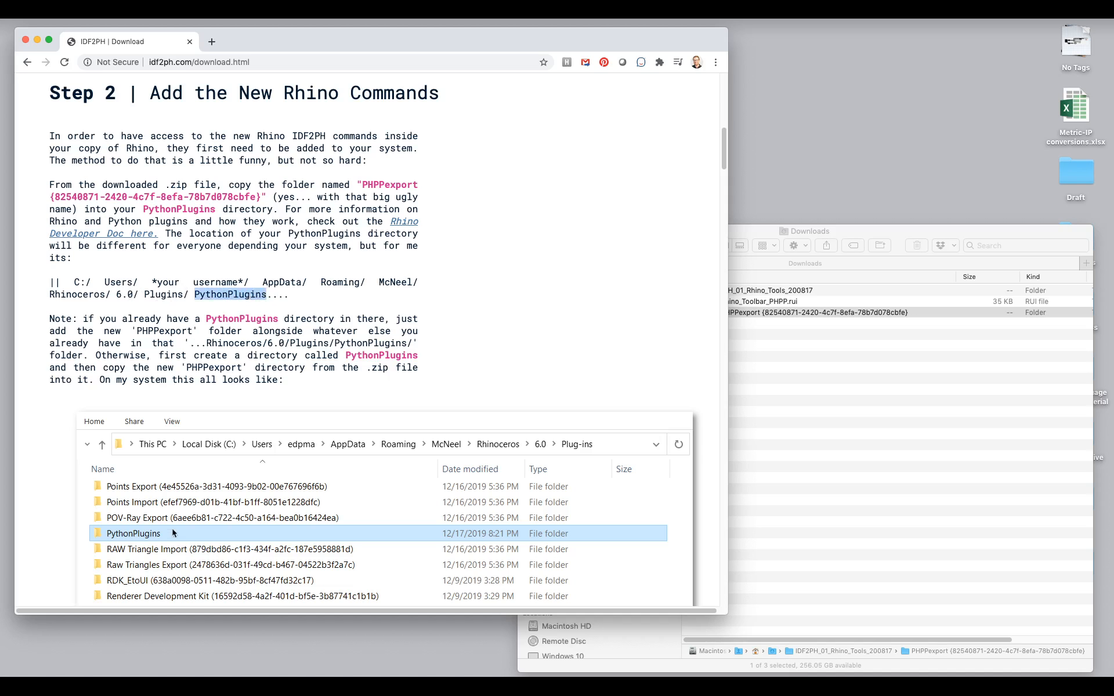
Switch to Windows File Explorer, place its Documents window over the instructions page and make it taller
{"action": "key", "text": "super+Tab"}
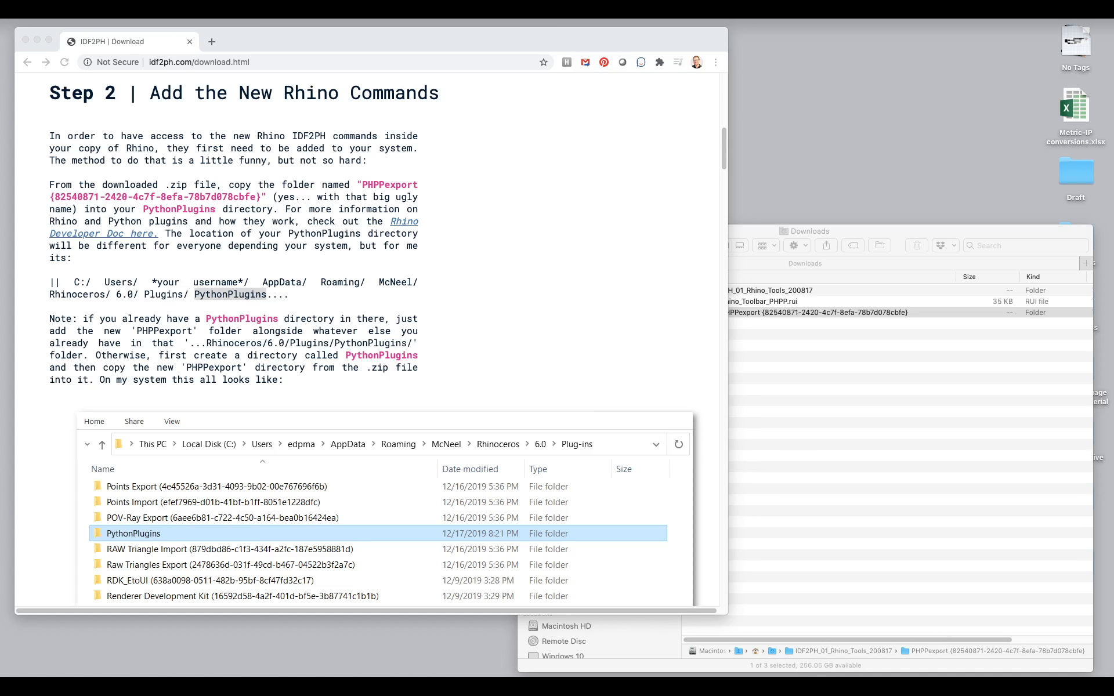
{"action": "left_click_drag", "start_coordinate": [753, 219], "coordinate": [589, 110]}
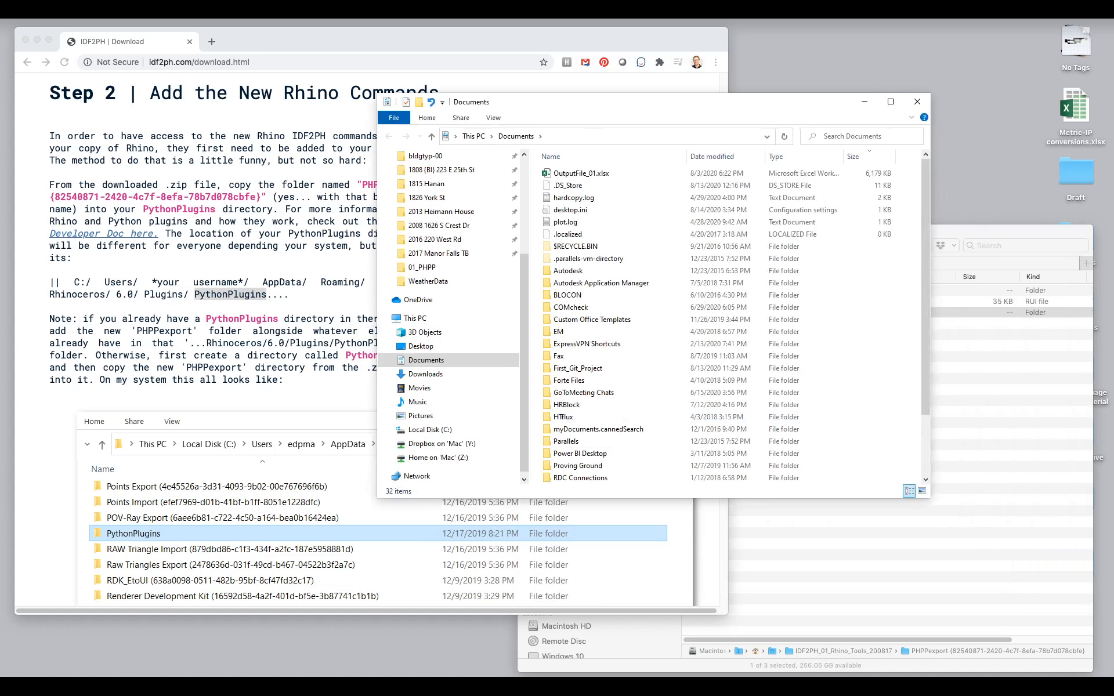
{"action": "left_click_drag", "start_coordinate": [929, 497], "coordinate": [940, 602]}
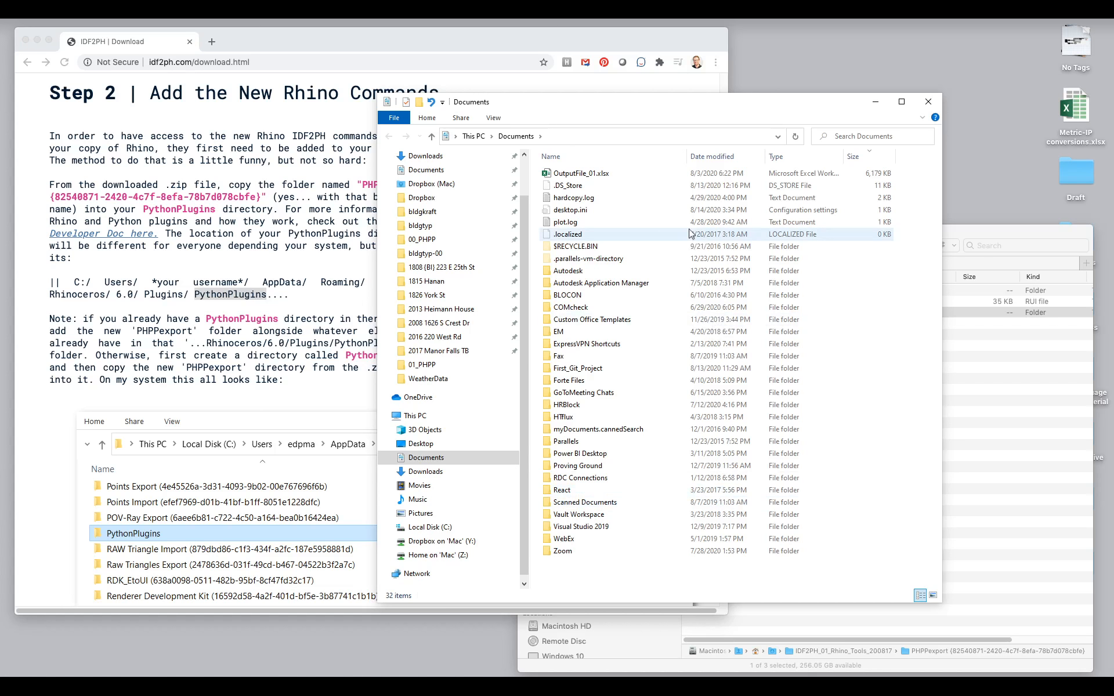
Open the user's own profile folder inside Users on Local Disk (C:)
{"action": "left_click", "coordinate": [473, 136]}
{"action": "left_click", "coordinate": [612, 335]}
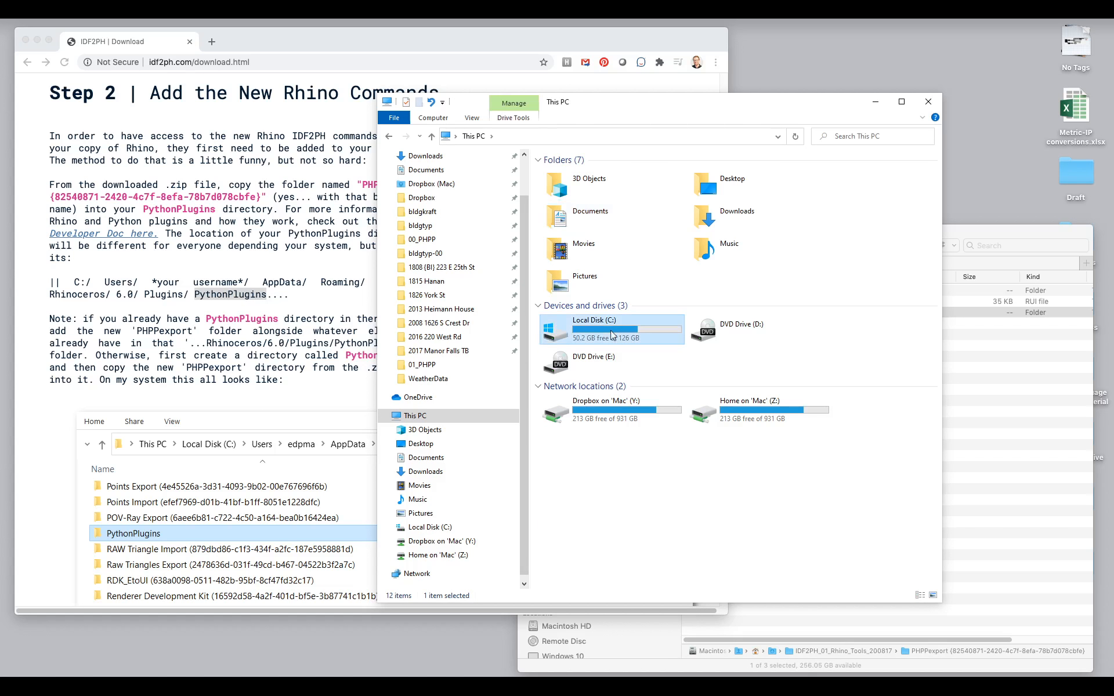
{"action": "double_click", "coordinate": [622, 324]}
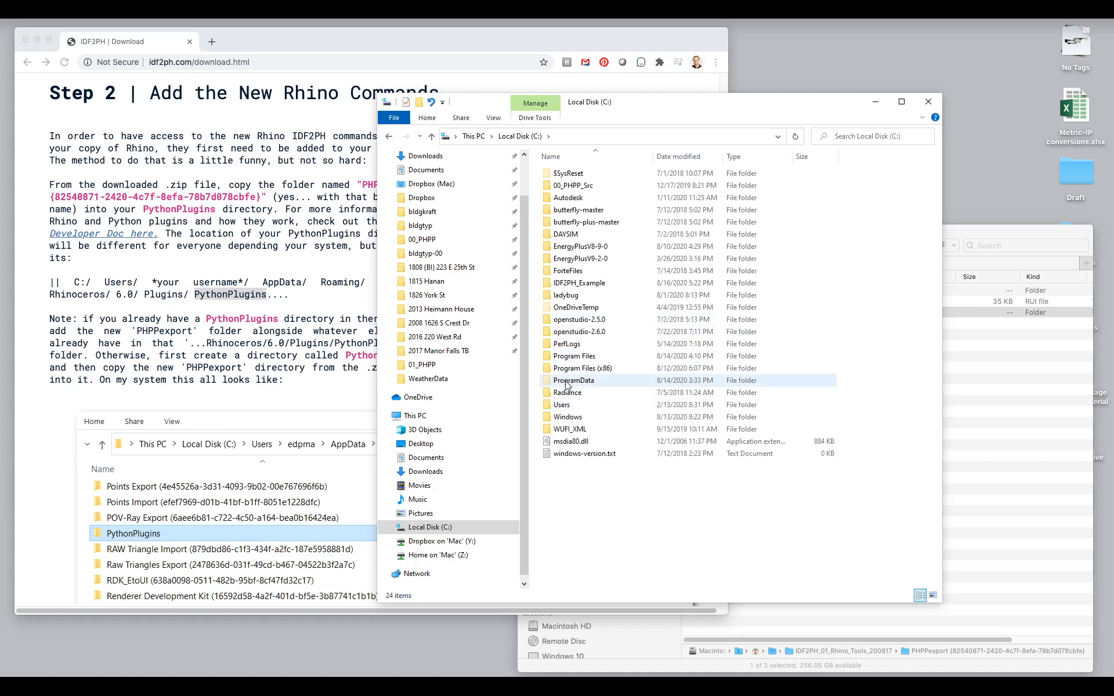
{"action": "double_click", "coordinate": [561, 405]}
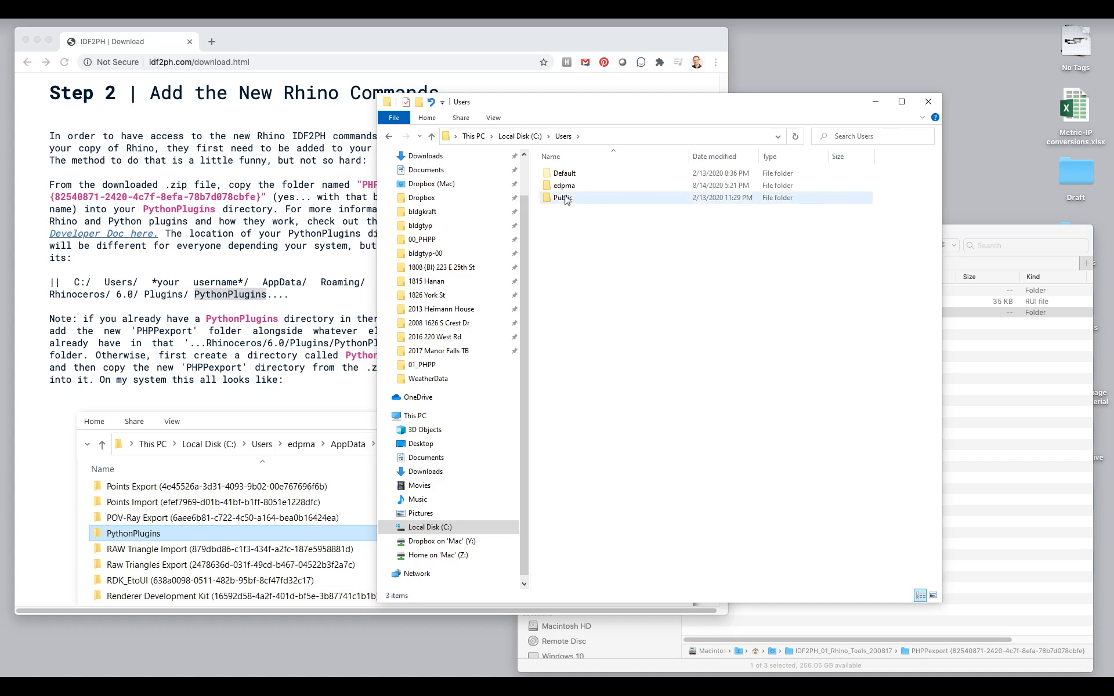
{"action": "double_click", "coordinate": [563, 187]}
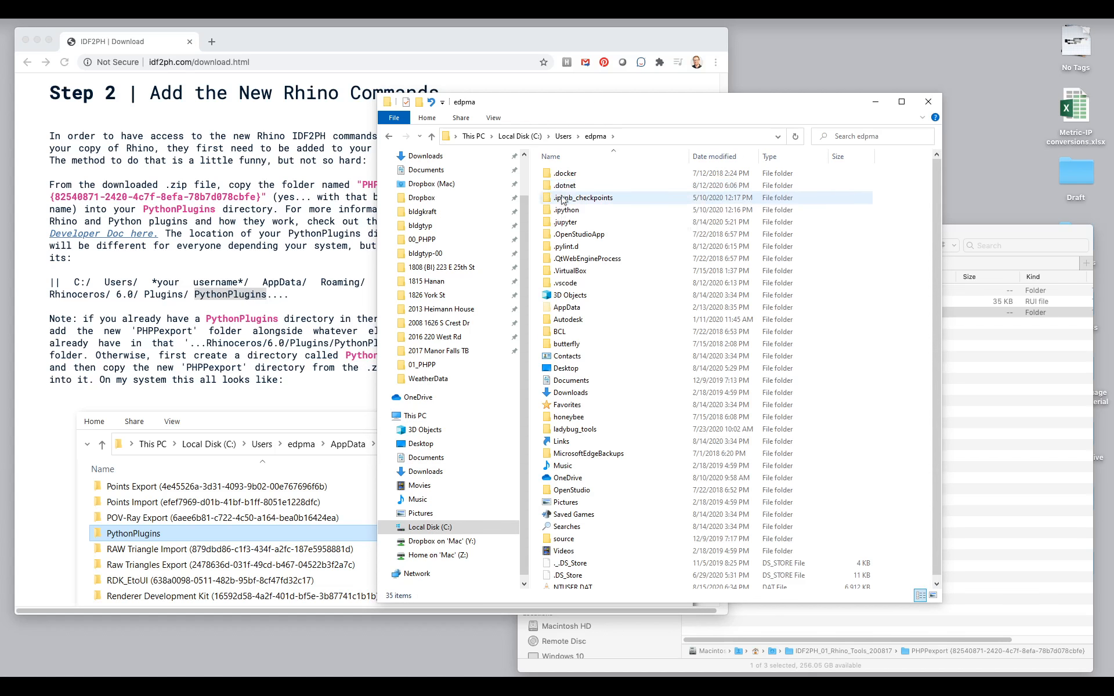
Go through AppData, Roaming, McNeel and Rhinoceros to open the 6.0 folder
{"action": "left_click", "coordinate": [557, 307]}
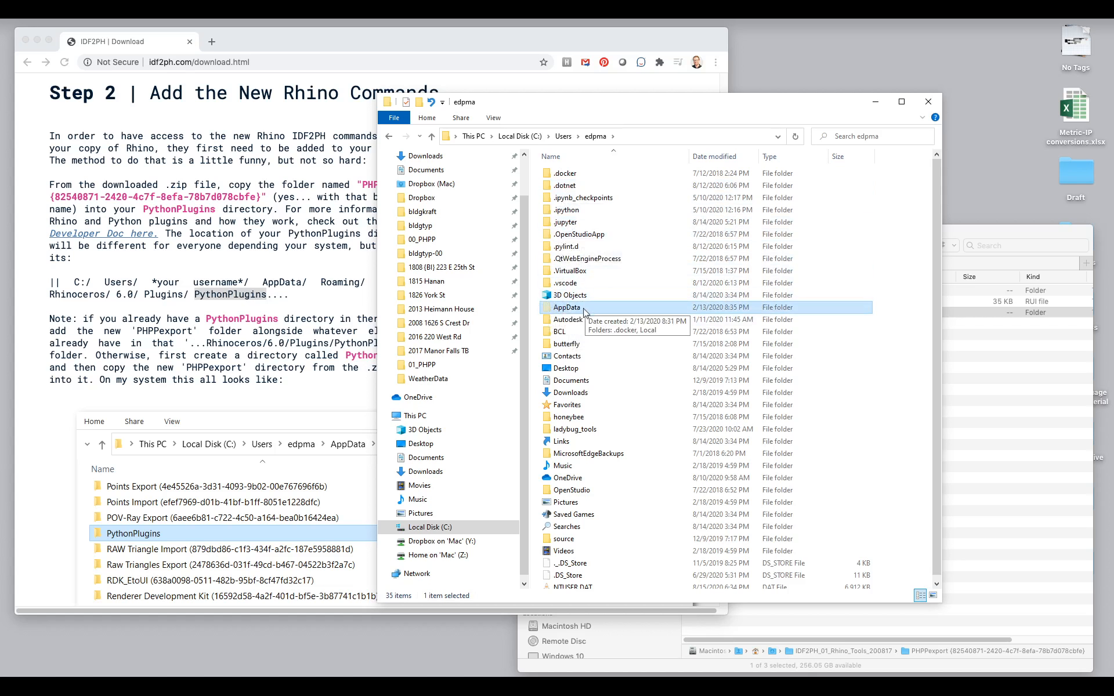
{"action": "double_click", "coordinate": [570, 311]}
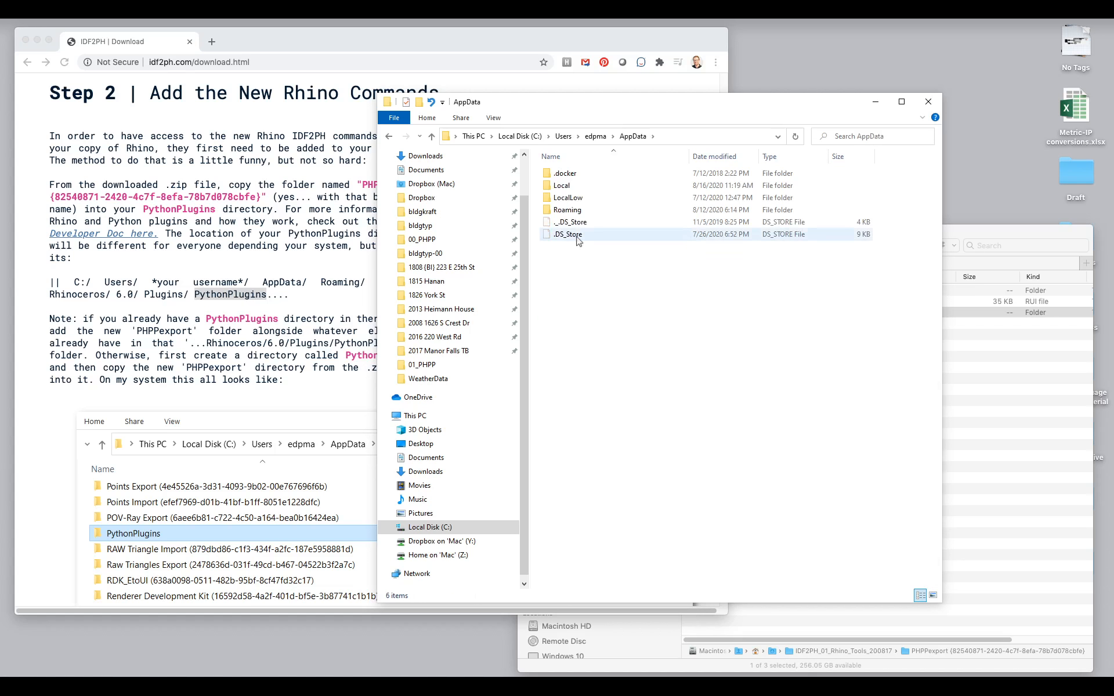
{"action": "double_click", "coordinate": [567, 210]}
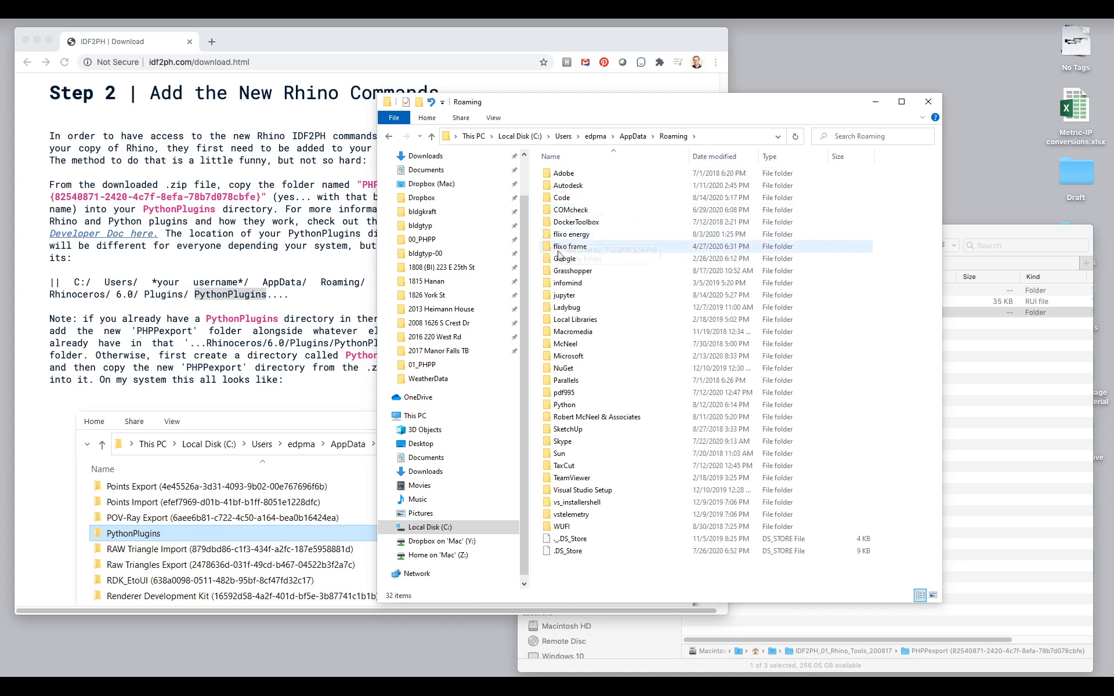
{"action": "left_click", "coordinate": [573, 346]}
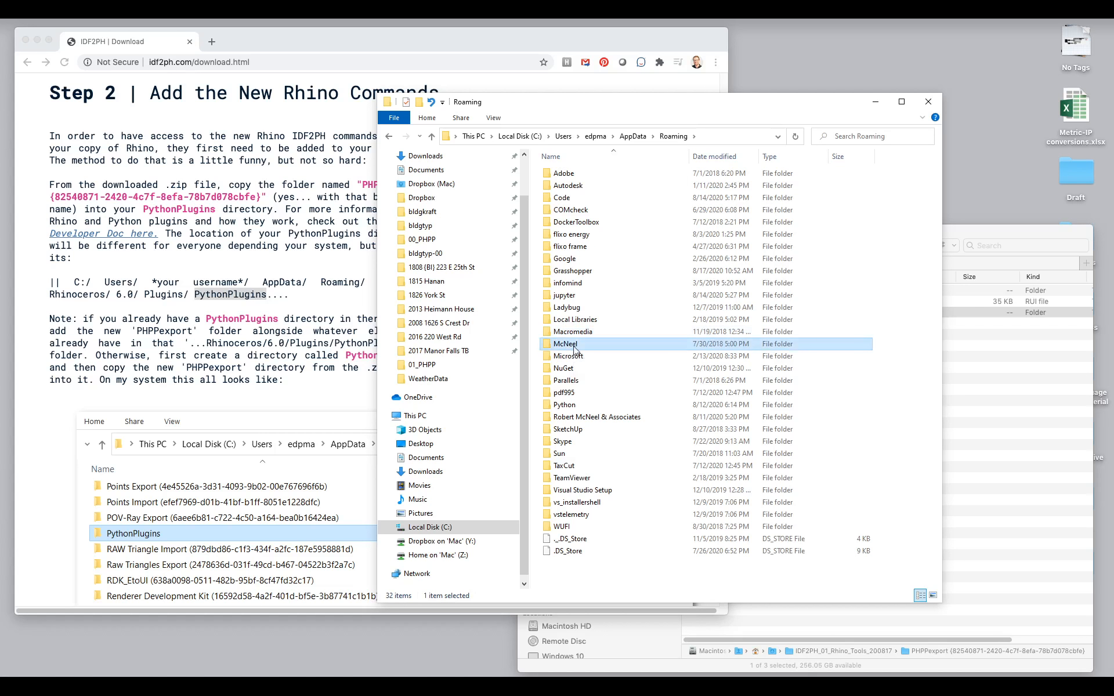
{"action": "double_click", "coordinate": [574, 346]}
{"action": "double_click", "coordinate": [572, 187]}
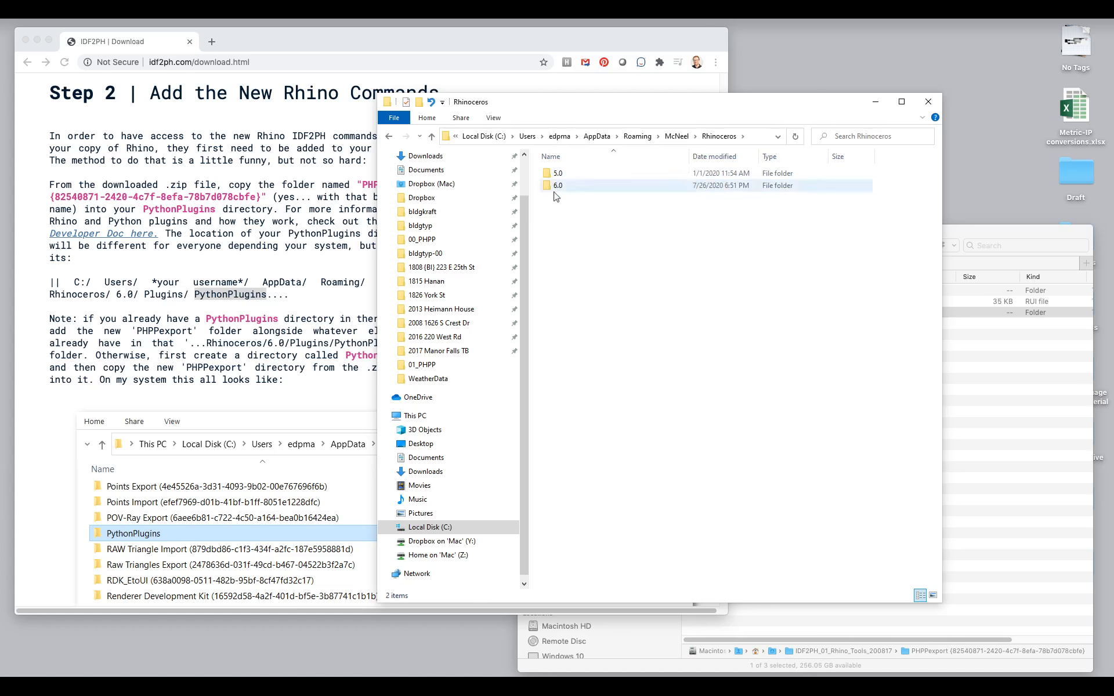
{"action": "double_click", "coordinate": [556, 189]}
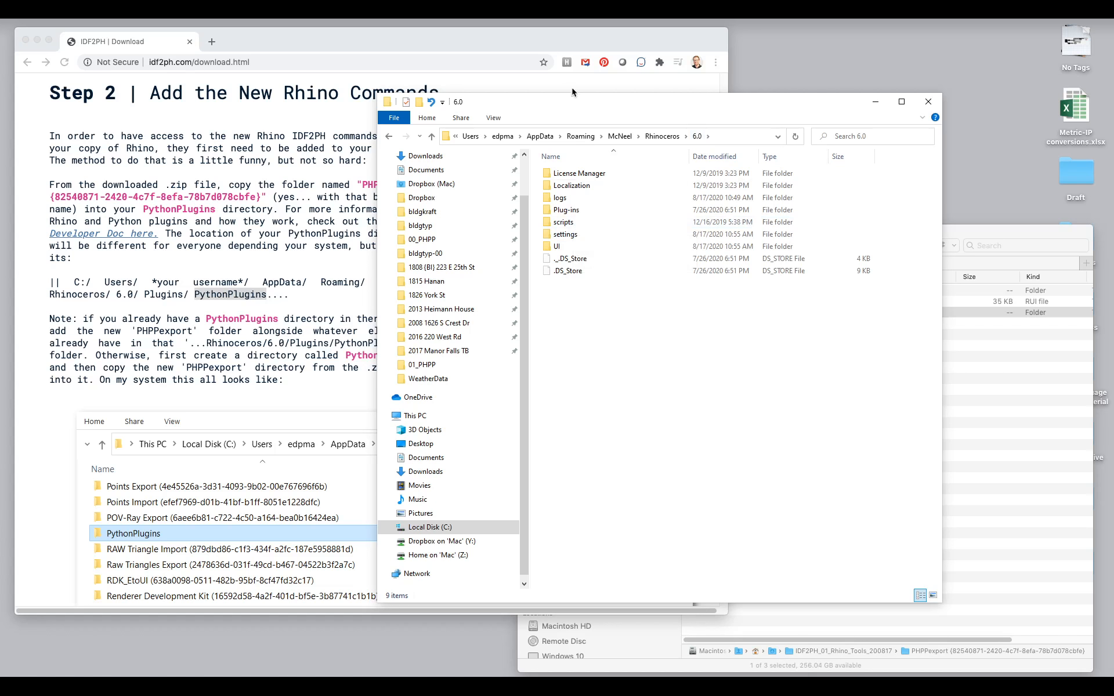
Open the Plug-ins folder of Rhinoceros 6.0 and select the PythonPlugins folder in it
{"action": "left_click_drag", "start_coordinate": [582, 109], "coordinate": [661, 75]}
{"action": "double_click", "coordinate": [644, 176]}
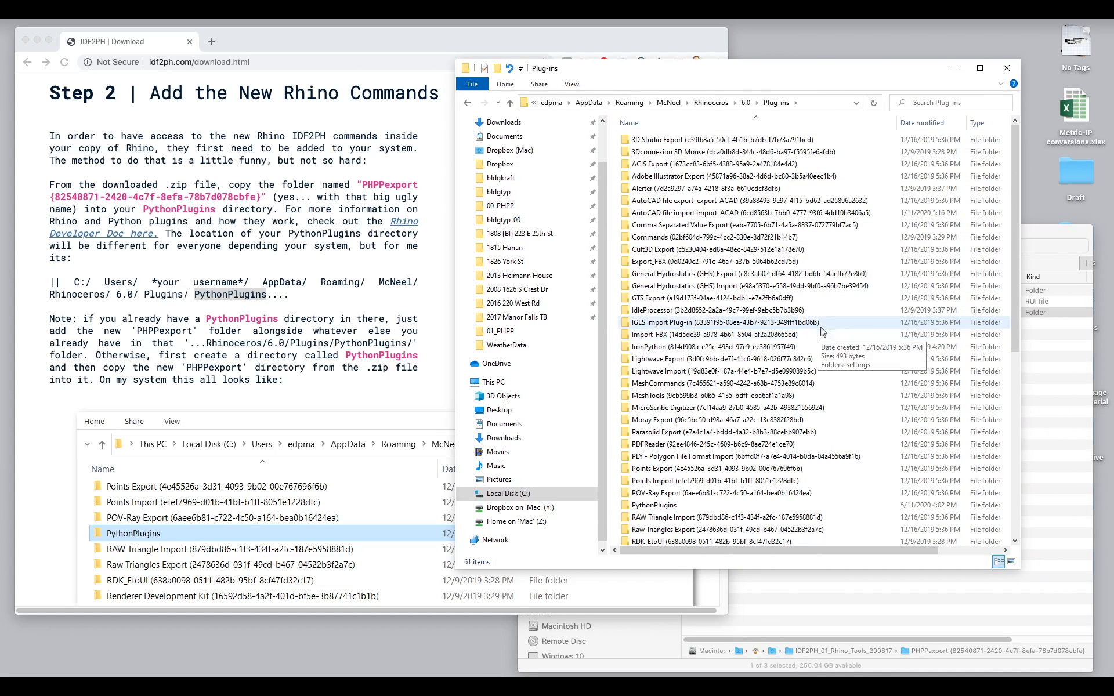
{"action": "scroll", "coordinate": [823, 334], "scroll_direction": "down", "scroll_amount": 4}
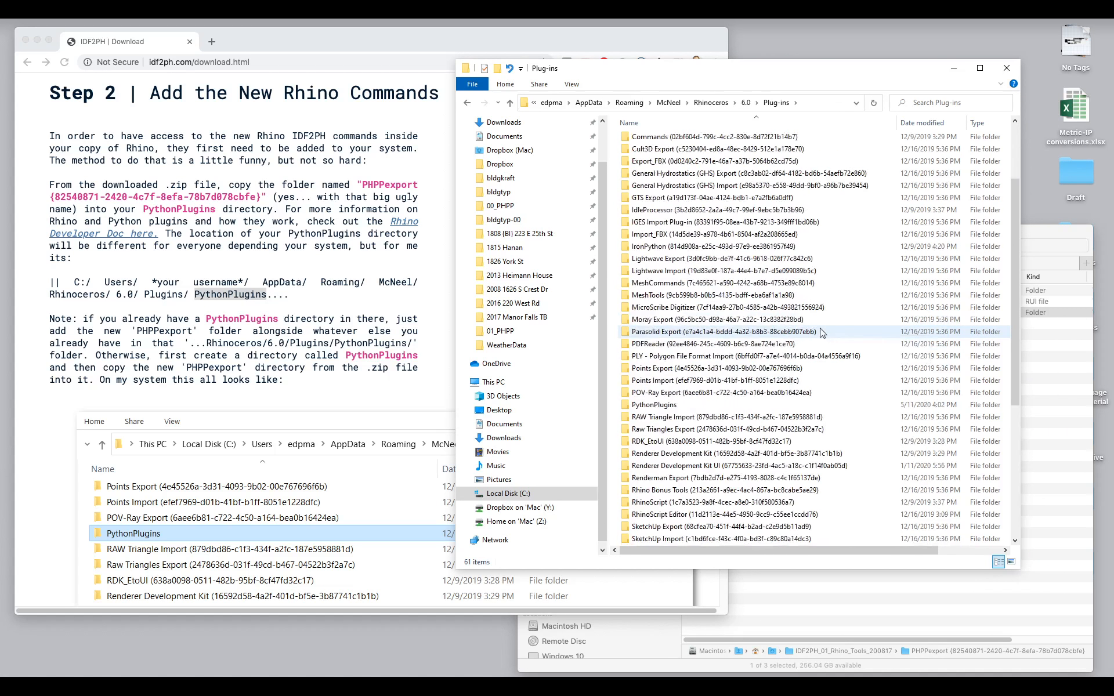
{"action": "left_click", "coordinate": [661, 371]}
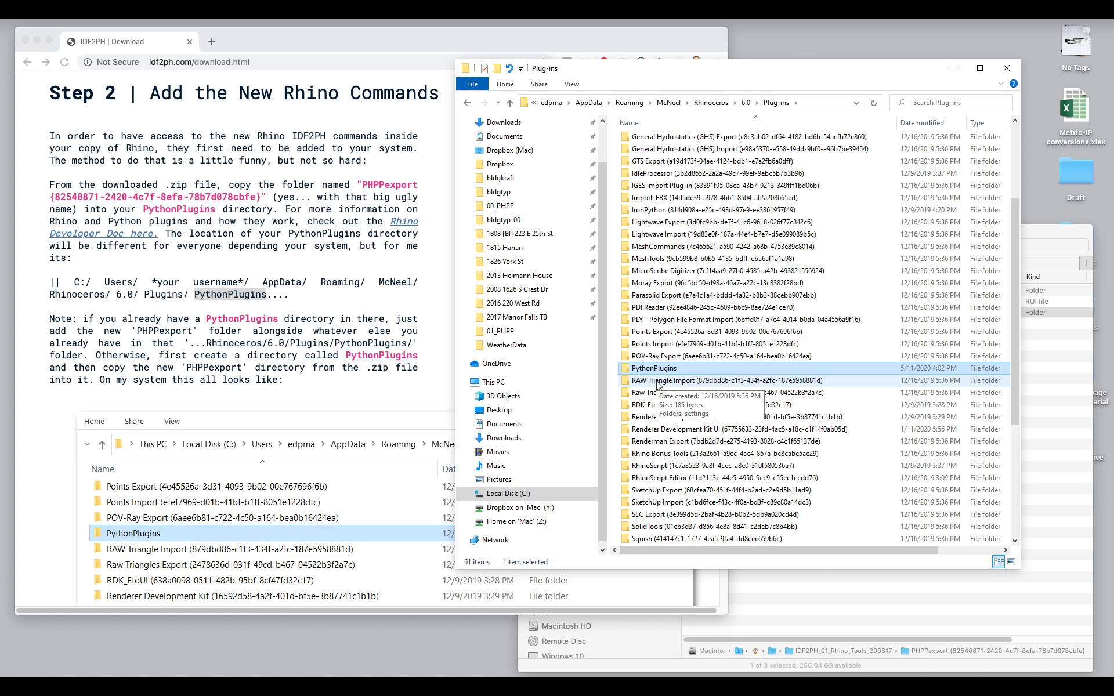
{"action": "scroll", "coordinate": [657, 386], "scroll_direction": "down", "scroll_amount": 5}
{"action": "right_click", "coordinate": [725, 538]}
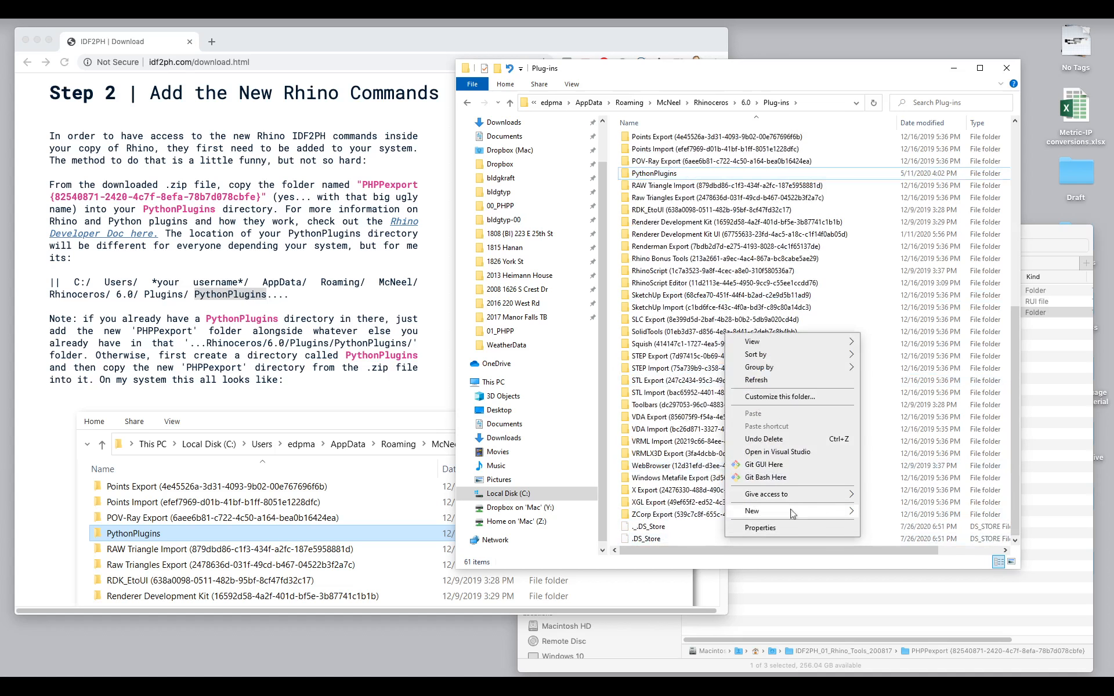
{"action": "mouse_move", "coordinate": [792, 513]}
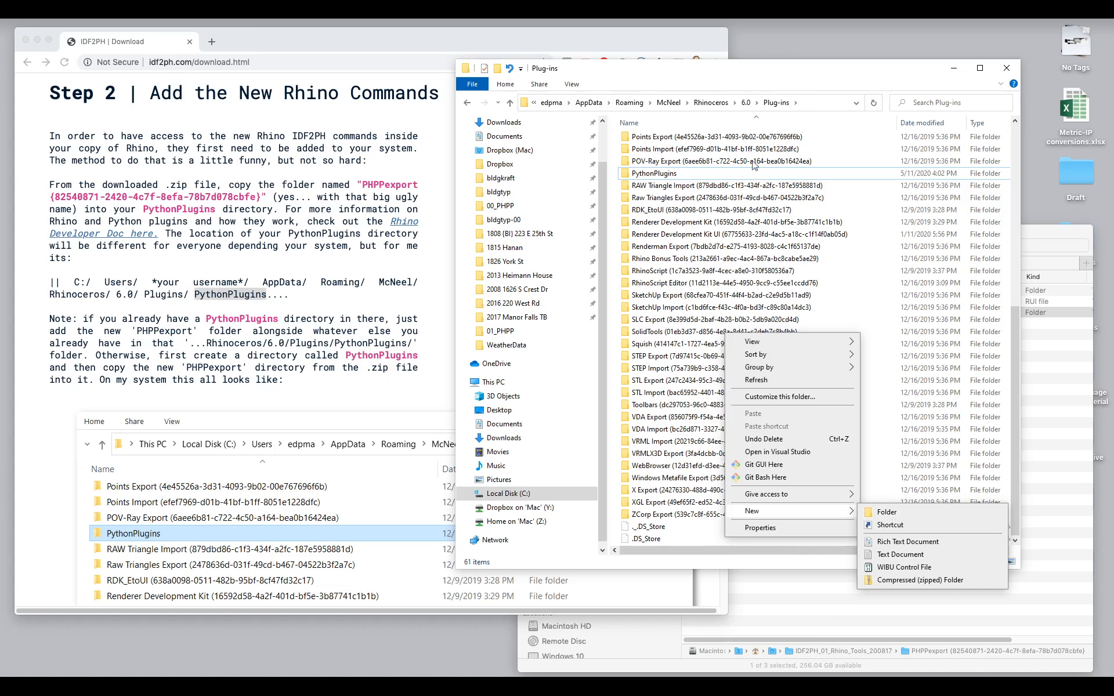
{"action": "left_click", "coordinate": [688, 152]}
Open the PythonPlugins folder and try to copy the downloaded PHPPexport folder into it from the Downloads window
{"action": "mouse_move", "coordinate": [654, 178]}
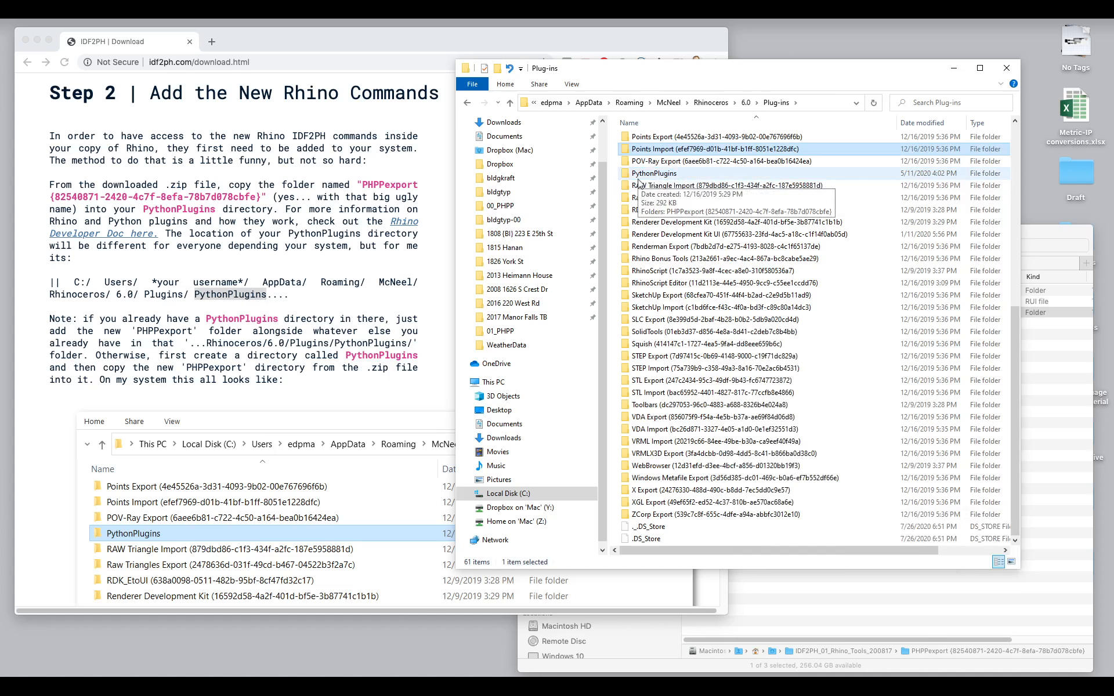
{"action": "double_click", "coordinate": [674, 174]}
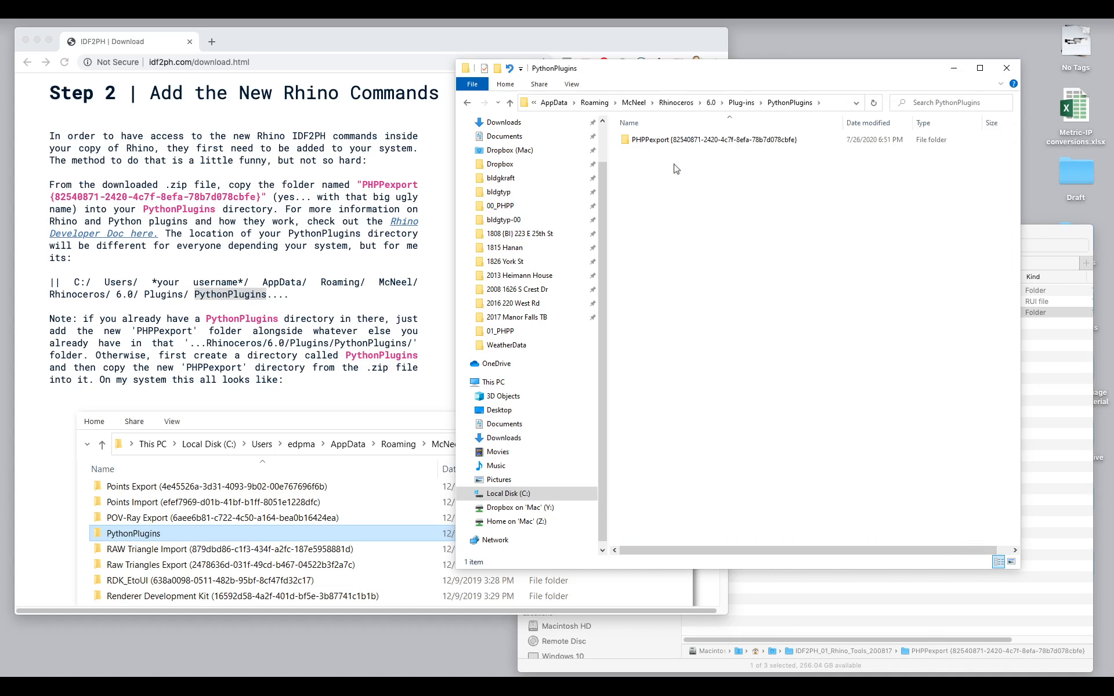
{"action": "left_click", "coordinate": [705, 140]}
{"action": "left_click_drag", "start_coordinate": [737, 67], "coordinate": [376, 115]}
{"action": "left_click", "coordinate": [815, 383]}
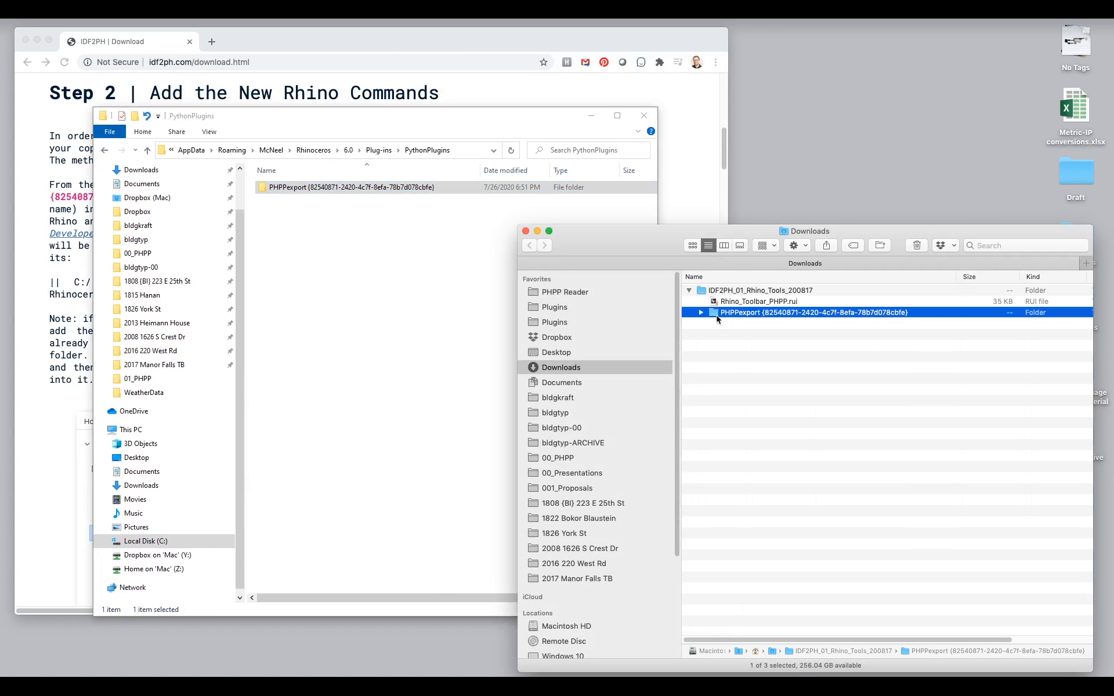
{"action": "left_click_drag", "start_coordinate": [717, 318], "coordinate": [320, 205]}
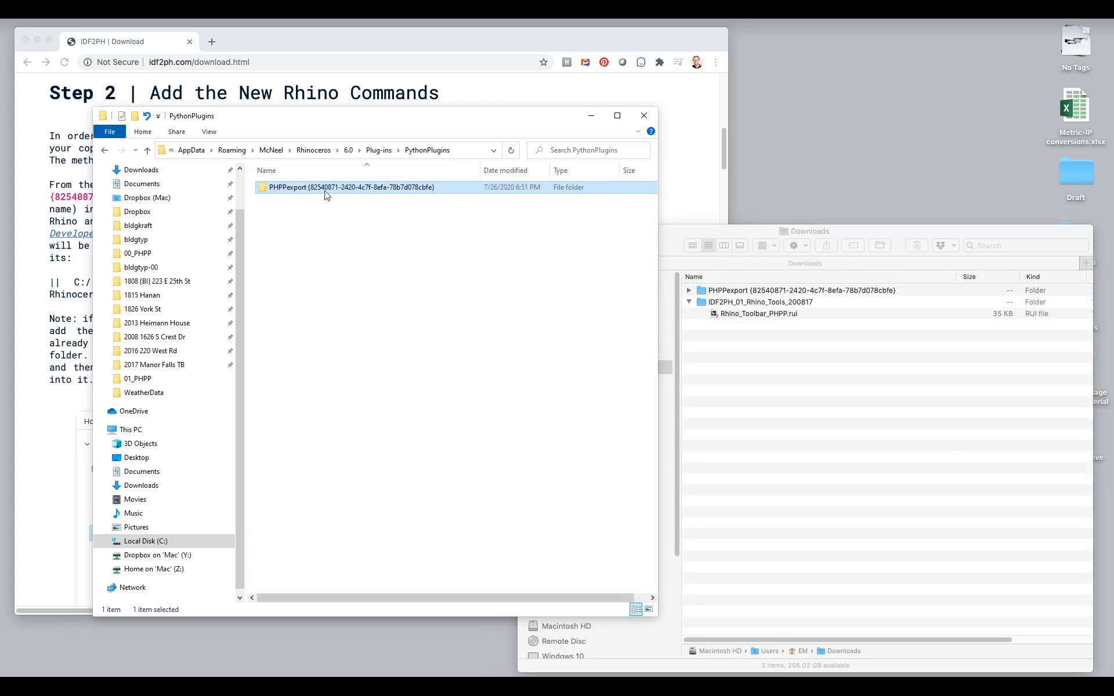
Open the dev subfolder of PHPPexport in PythonPlugins and examine the PHPP command scripts, selecting PHPP_SetWindowProperties_cmd.py
{"action": "left_click_drag", "start_coordinate": [410, 125], "coordinate": [605, 78]}
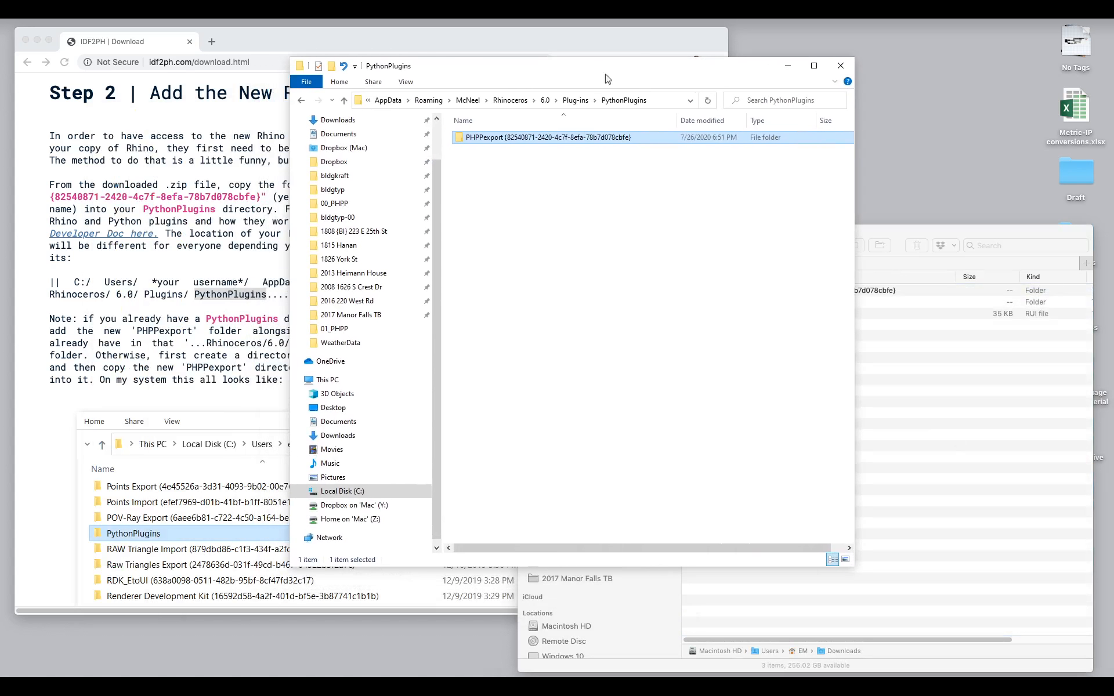
{"action": "double_click", "coordinate": [525, 139]}
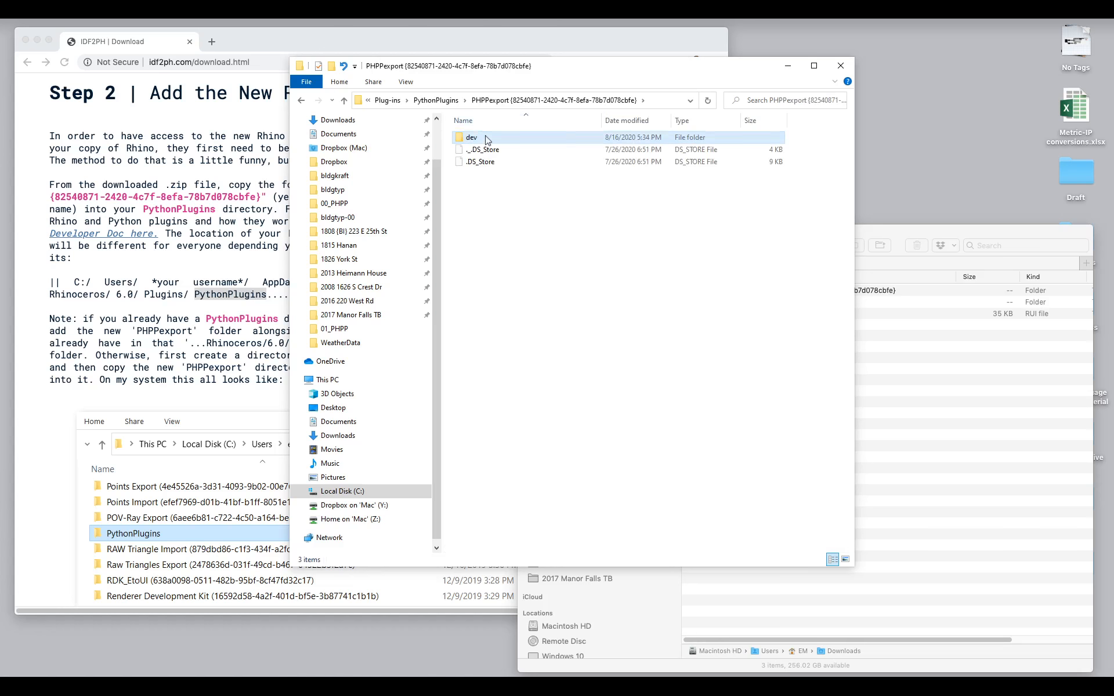
{"action": "double_click", "coordinate": [488, 140]}
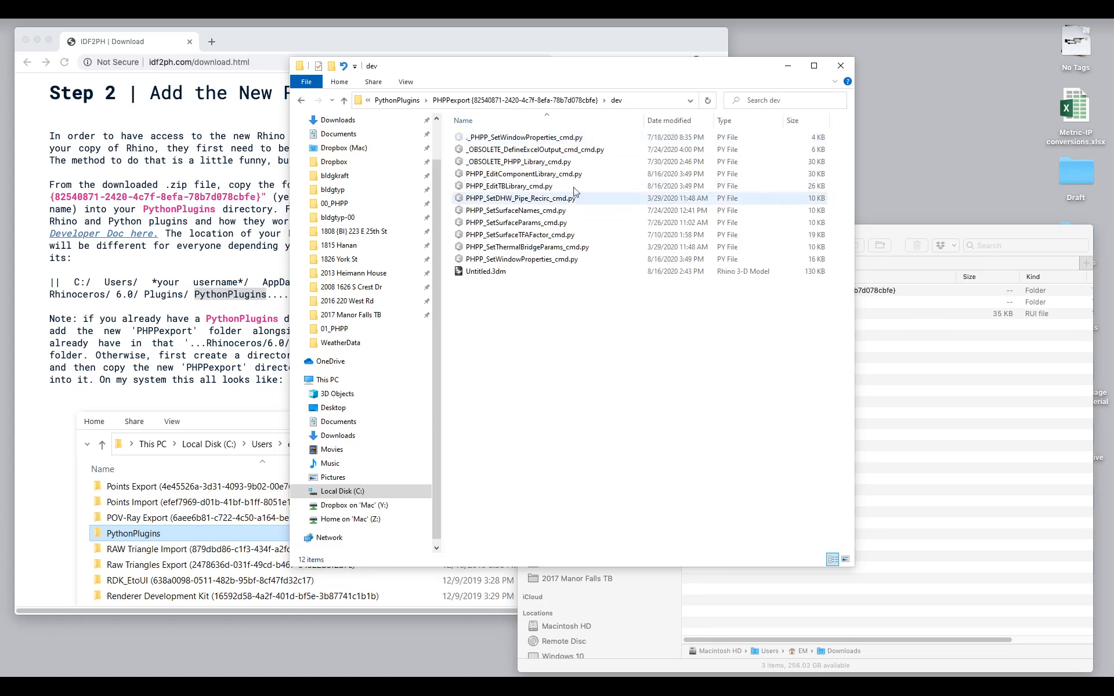
{"action": "left_click", "coordinate": [514, 259]}
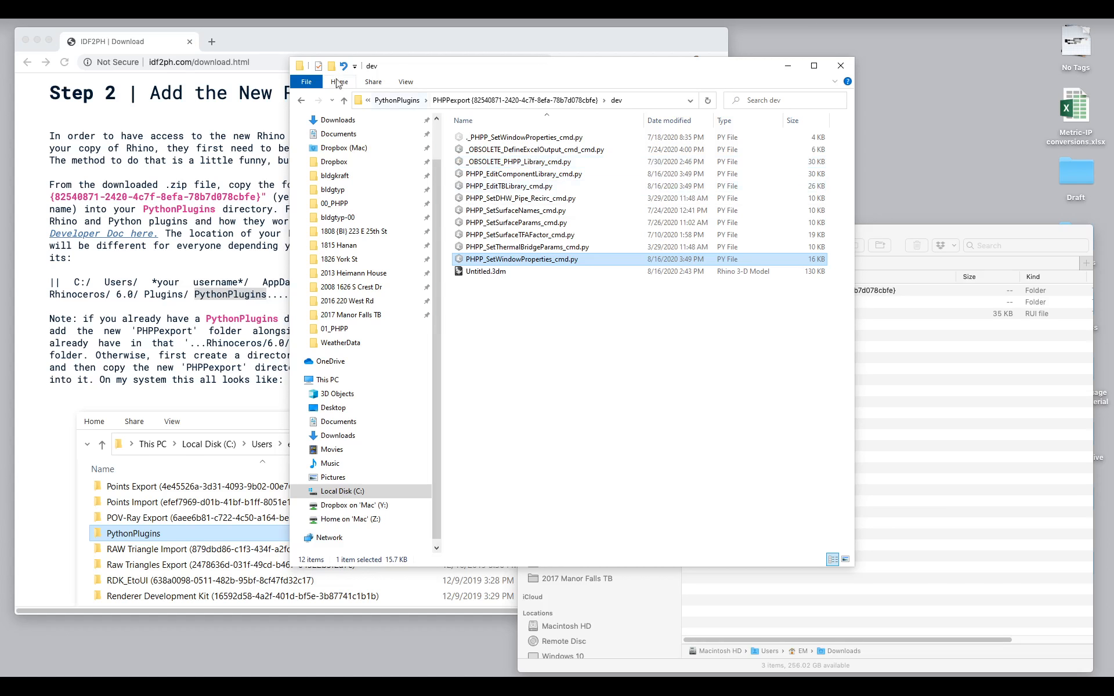
Close the dev folder, read Step 3 of the download page and select Rhino_Toolbar_PHPP.rui in the Downloads window
{"action": "left_click", "coordinate": [842, 67]}
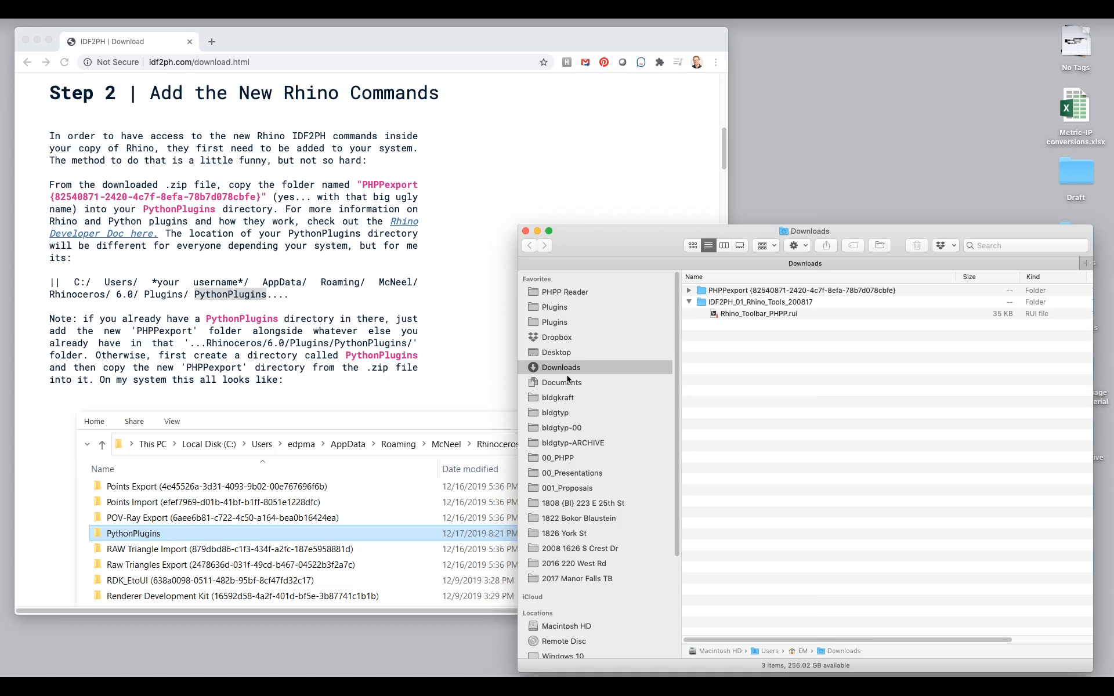
{"action": "left_click", "coordinate": [289, 313]}
{"action": "scroll", "coordinate": [290, 314], "scroll_direction": "down", "scroll_amount": 10}
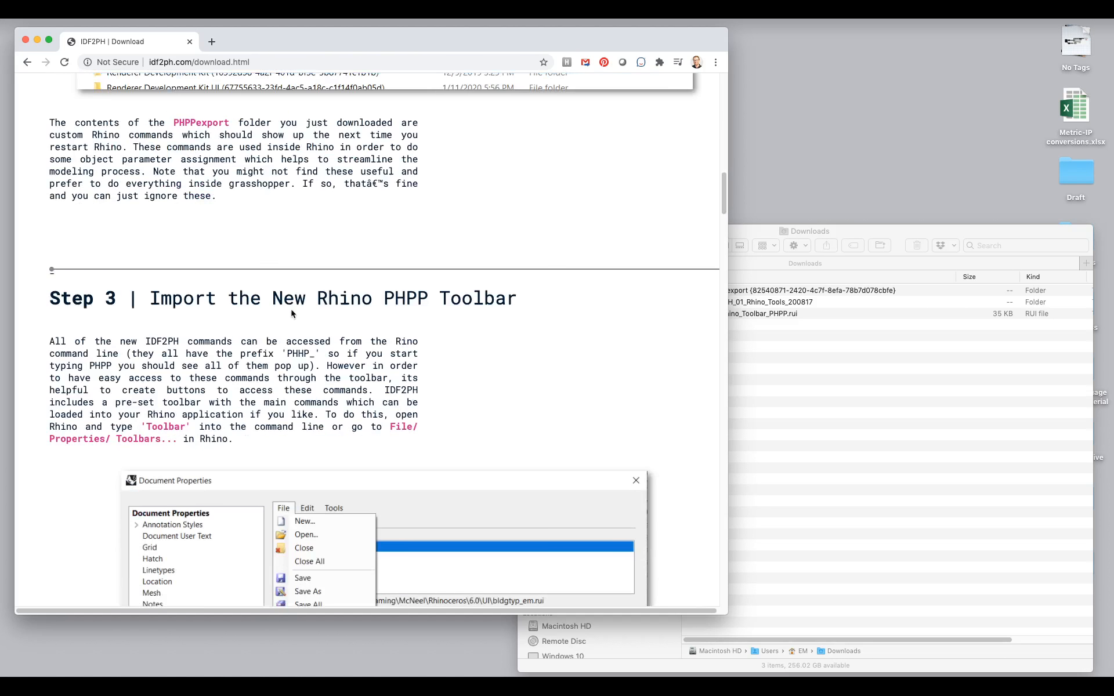
{"action": "scroll", "coordinate": [122, 282], "scroll_direction": "down", "scroll_amount": 5}
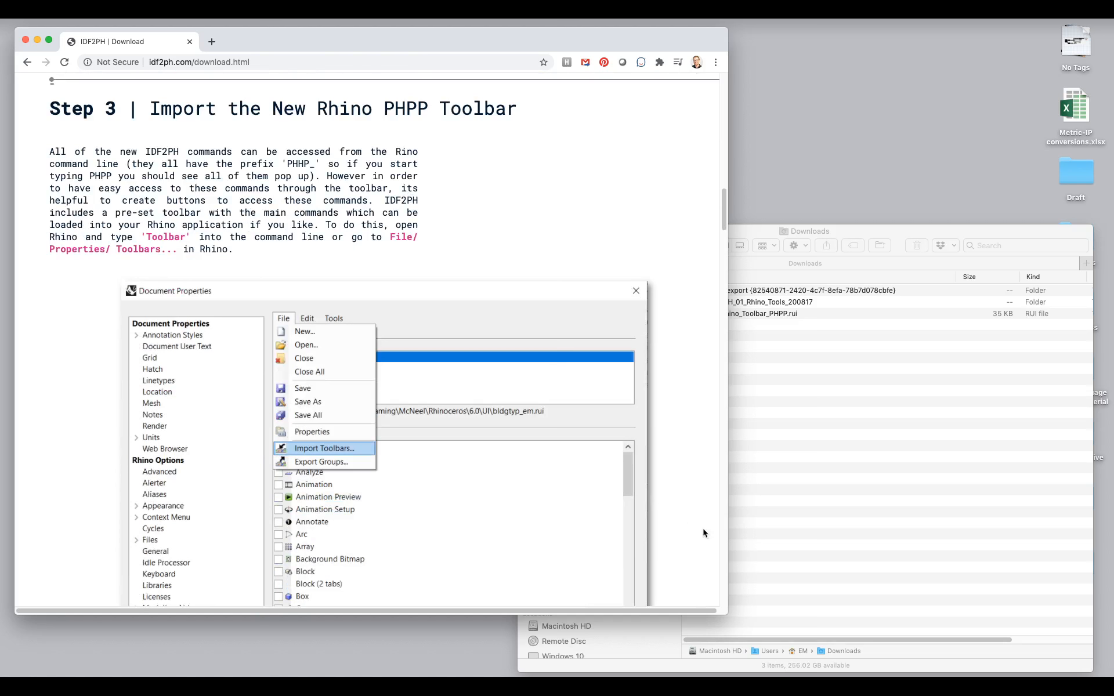
{"action": "left_click", "coordinate": [898, 320]}
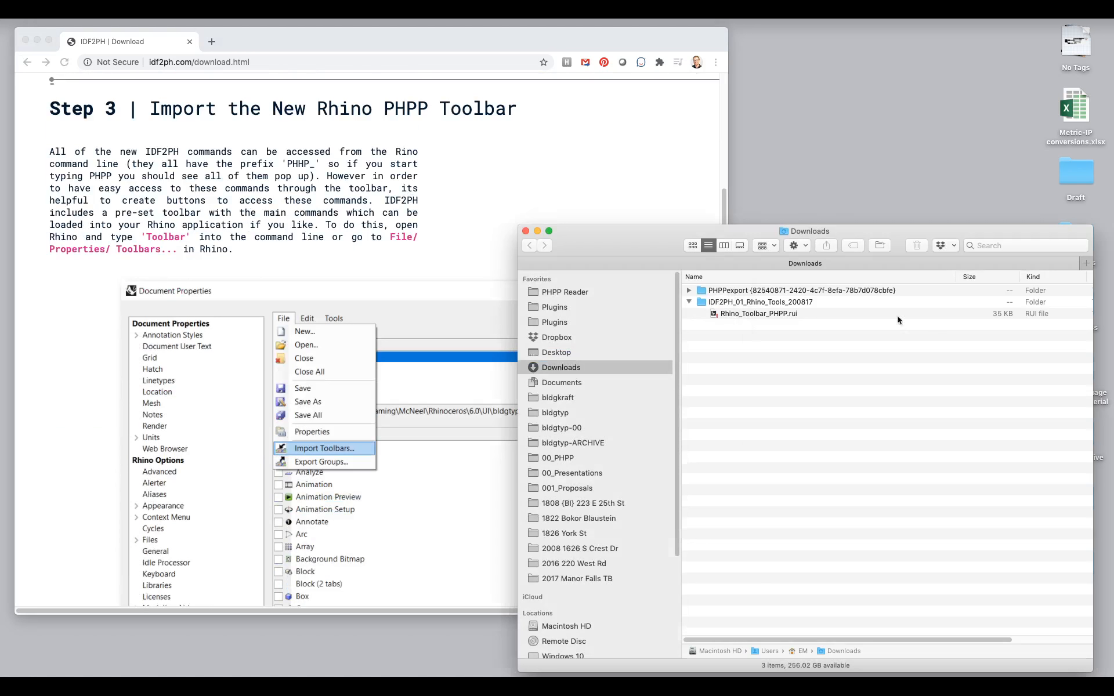
{"action": "left_click", "coordinate": [722, 316]}
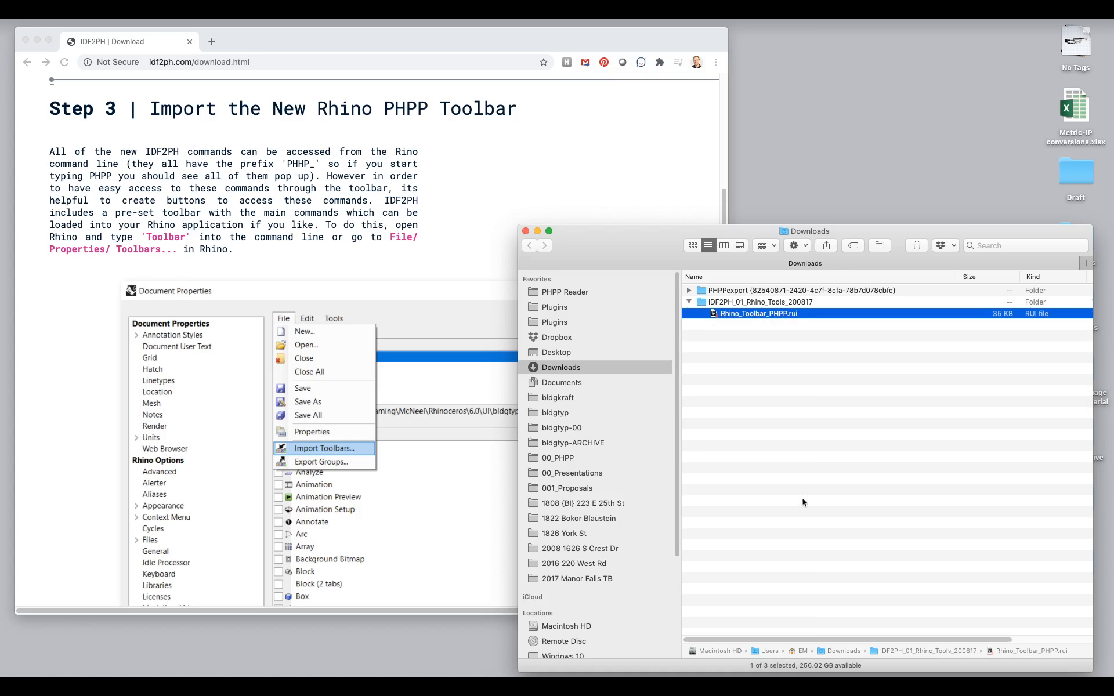
Start Rhino 6 with a new model based on the Large Objects - Meters template
{"action": "key", "text": "super+Tab"}
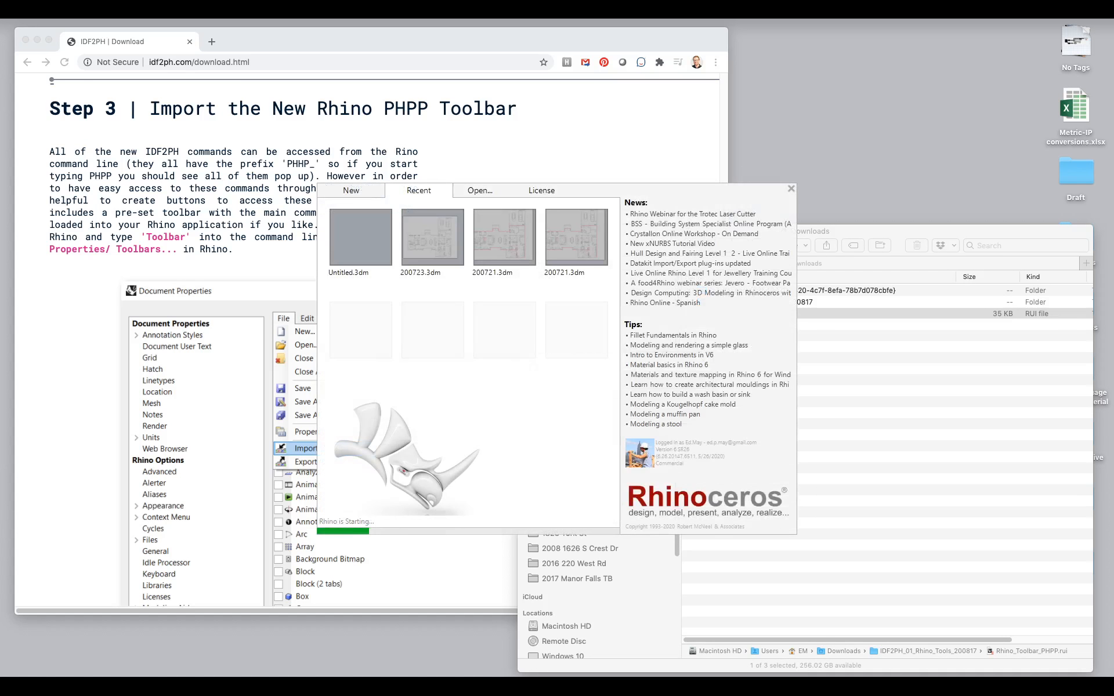
{"action": "left_click", "coordinate": [360, 193]}
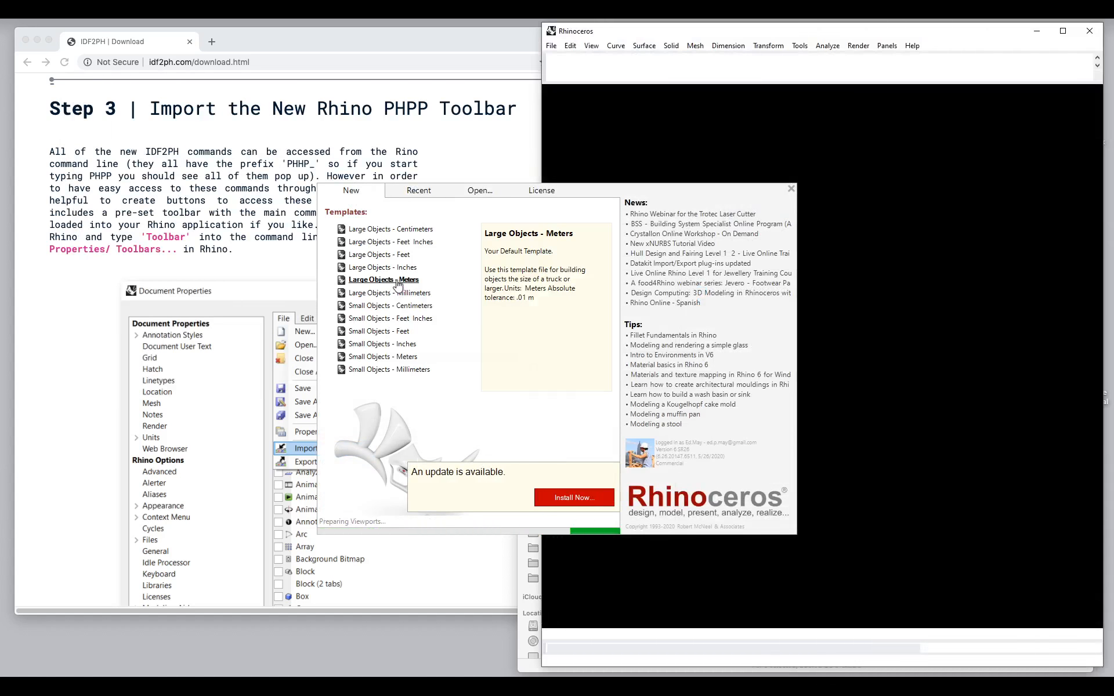
{"action": "left_click", "coordinate": [790, 189]}
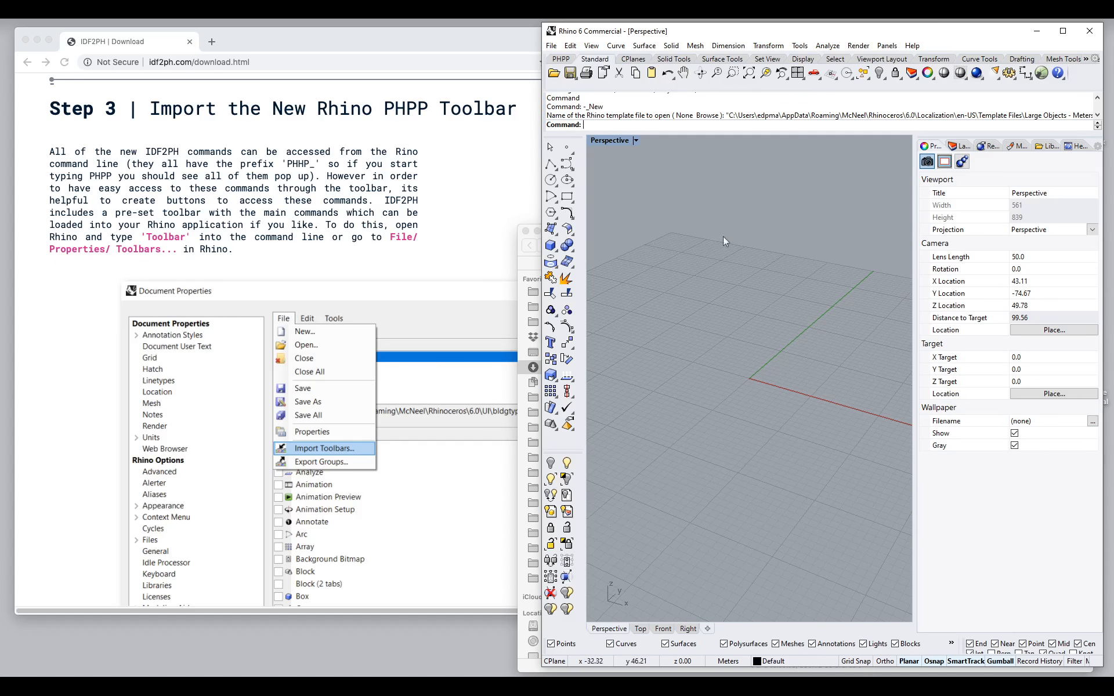
Open the Toolbars settings in Rhino's document properties and compare them with the Step 3 illustration on the download page
{"action": "left_click", "coordinate": [552, 46]}
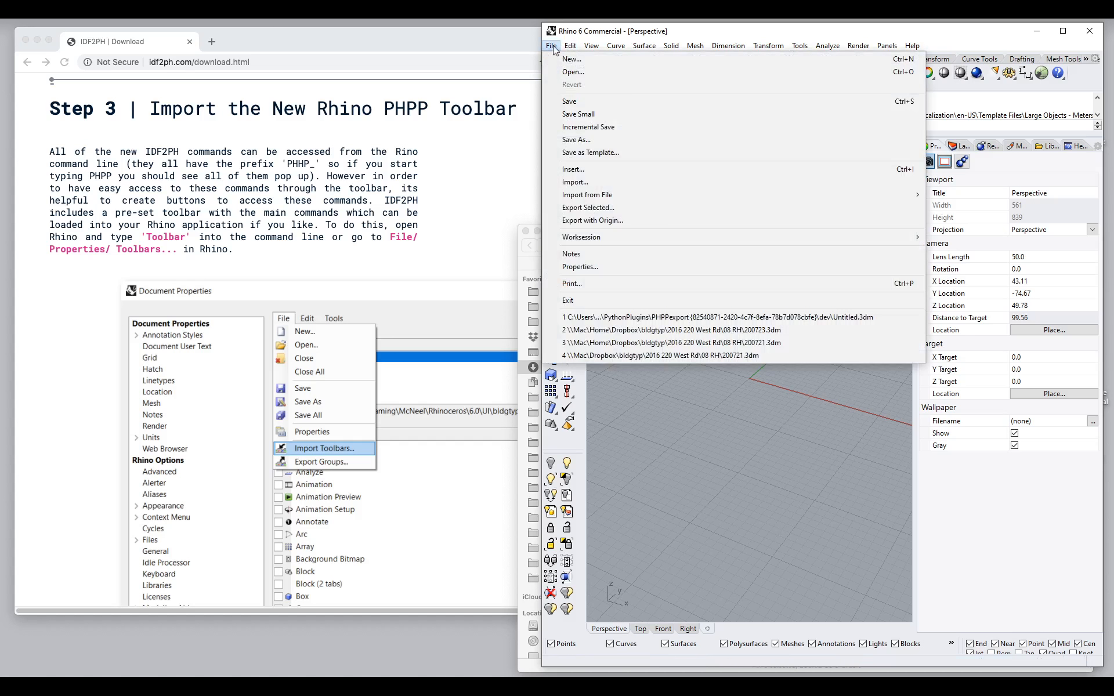
{"action": "left_click", "coordinate": [580, 266]}
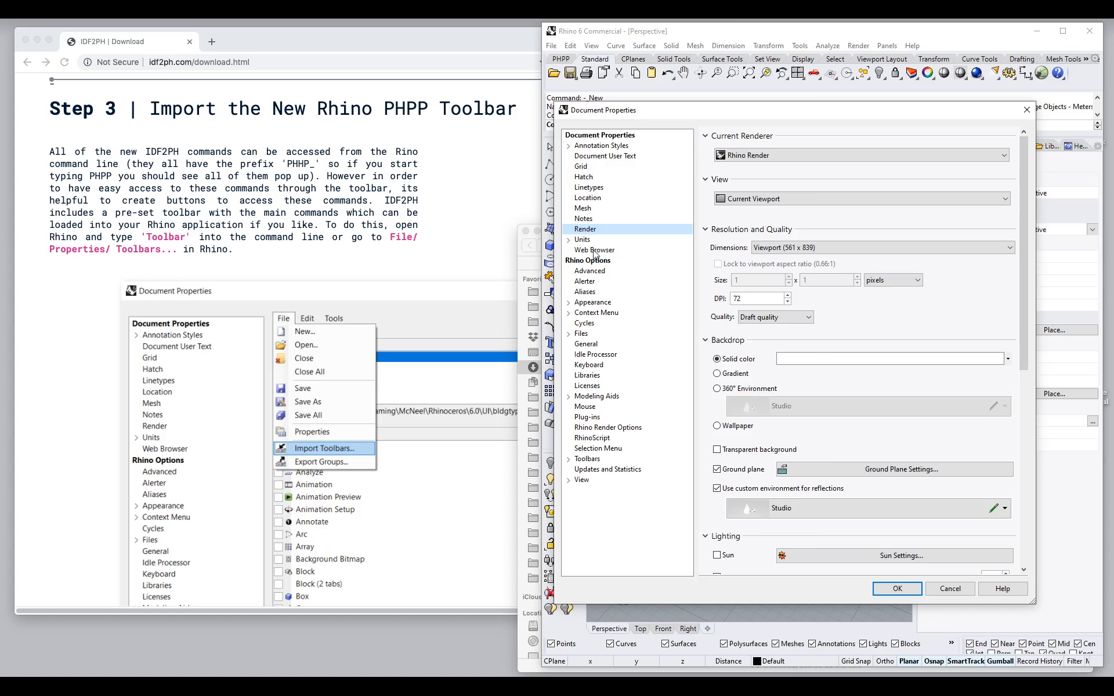
{"action": "left_click", "coordinate": [589, 262]}
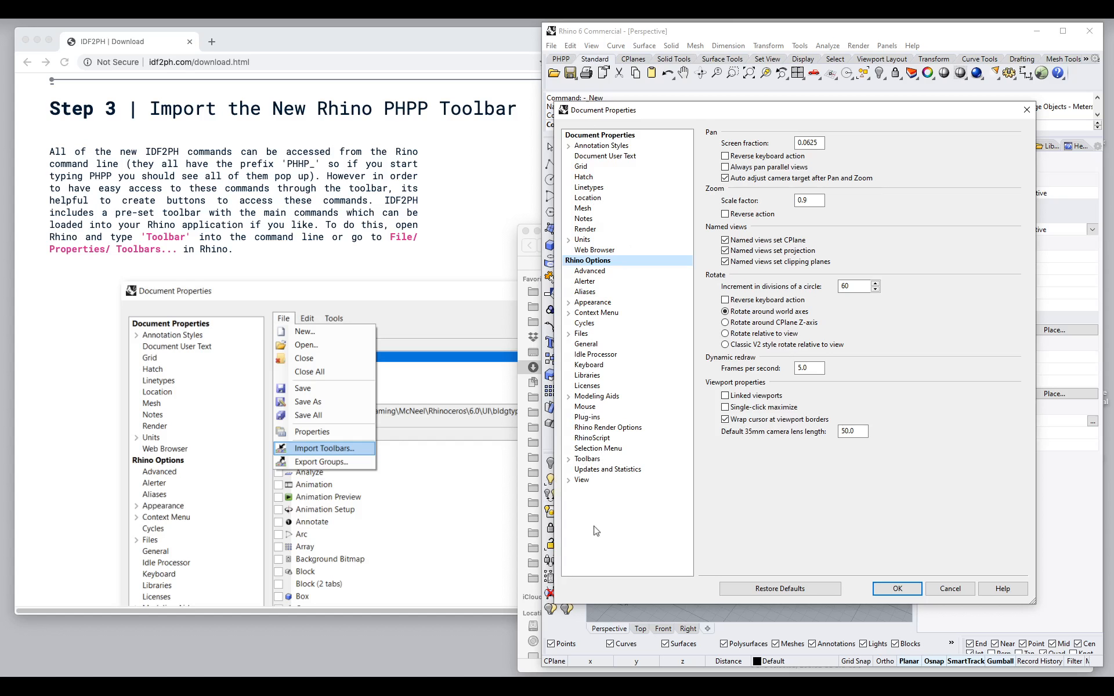
{"action": "left_click", "coordinate": [588, 461]}
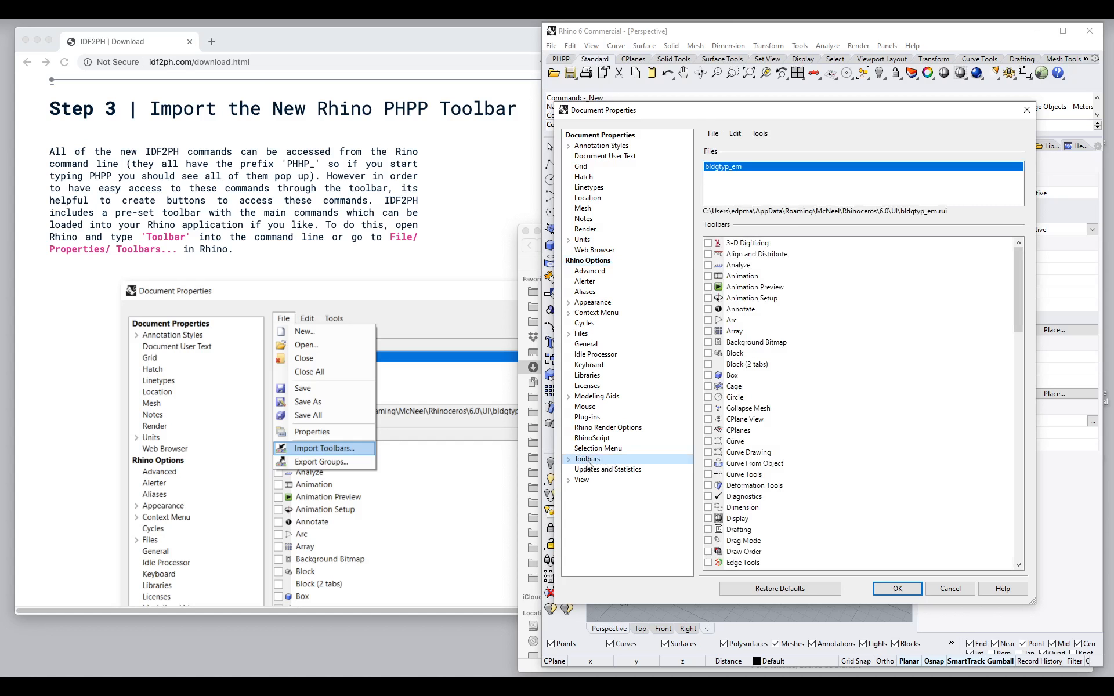
{"action": "left_click_drag", "start_coordinate": [783, 114], "coordinate": [803, 120]}
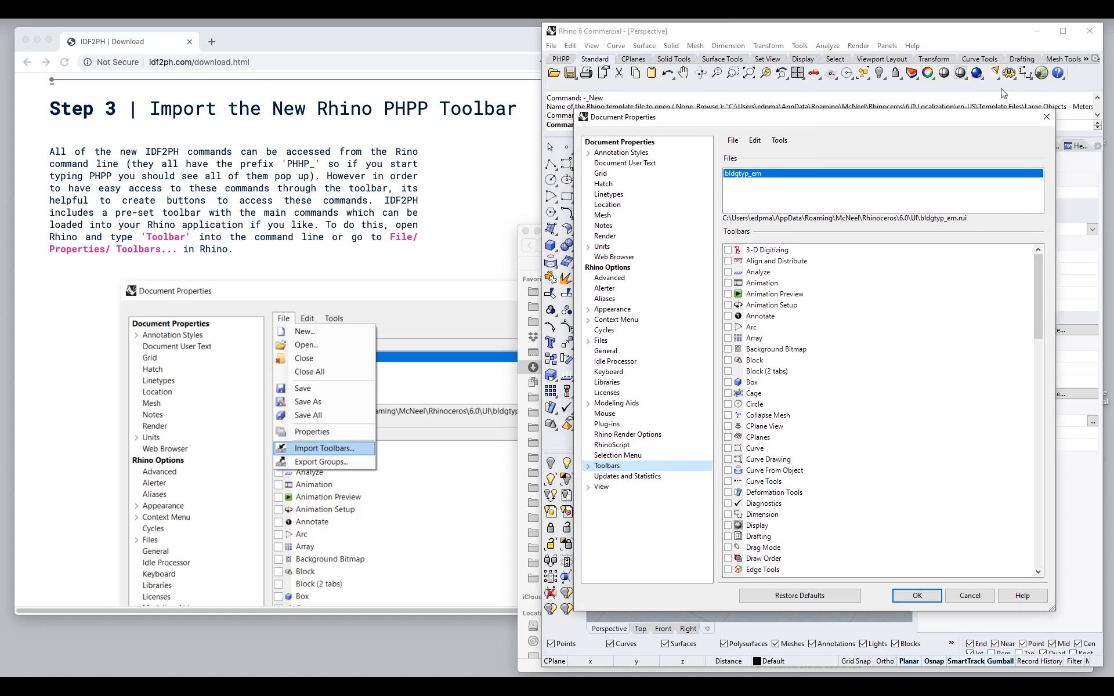
{"action": "scroll", "coordinate": [306, 289], "scroll_direction": "down", "scroll_amount": 2}
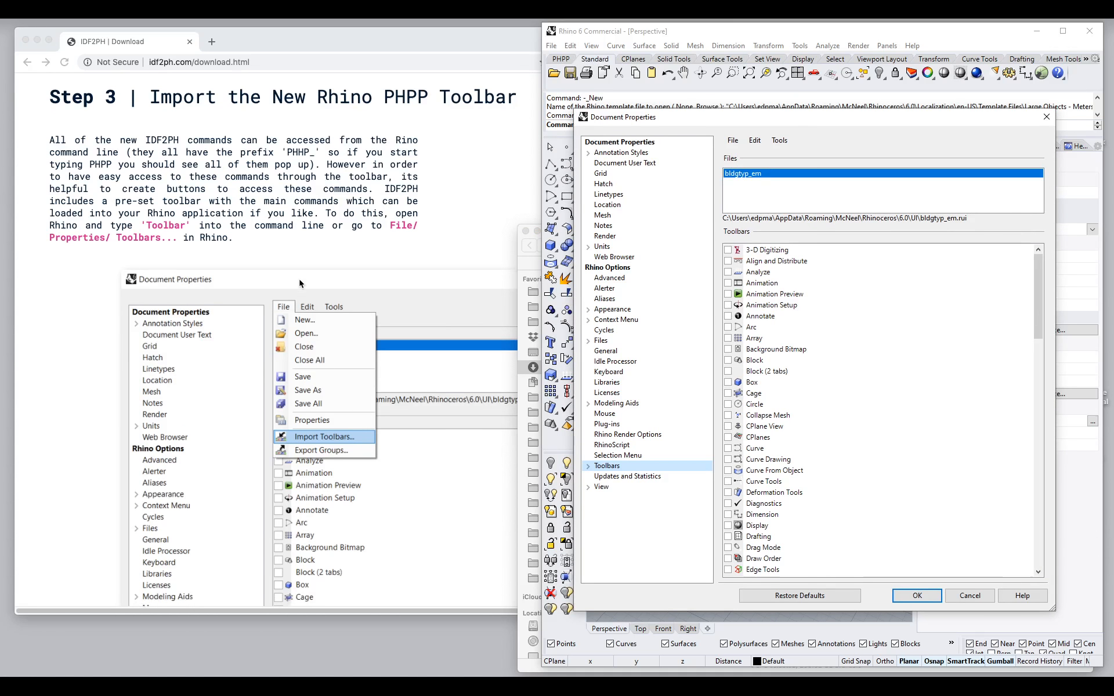
{"action": "scroll", "coordinate": [291, 289], "scroll_direction": "down", "scroll_amount": 3}
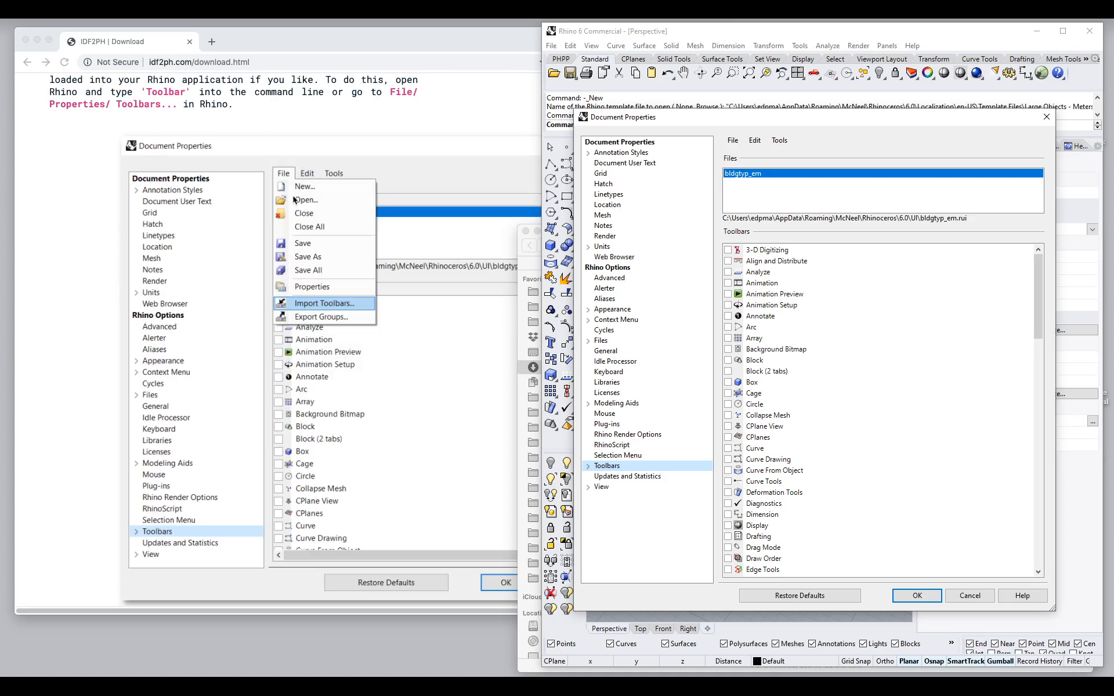
Start a toolbar import and move Rhino_Toolbar_PHPP.rui from the Downloads window to the desktop
{"action": "left_click", "coordinate": [733, 140]}
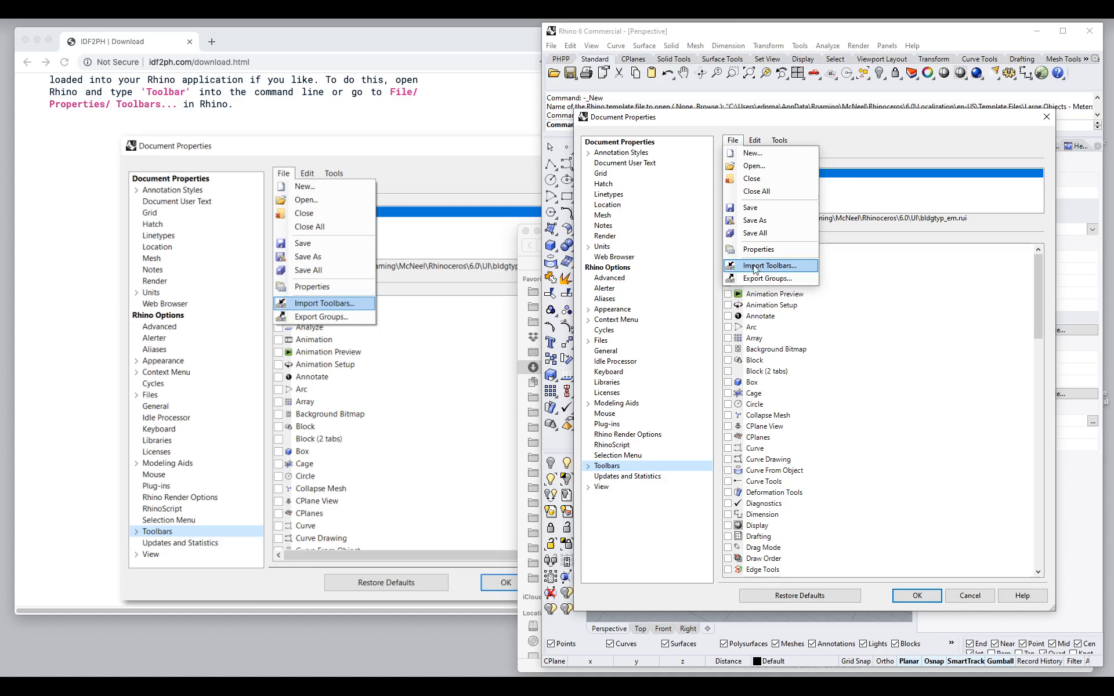
{"action": "left_click", "coordinate": [786, 267]}
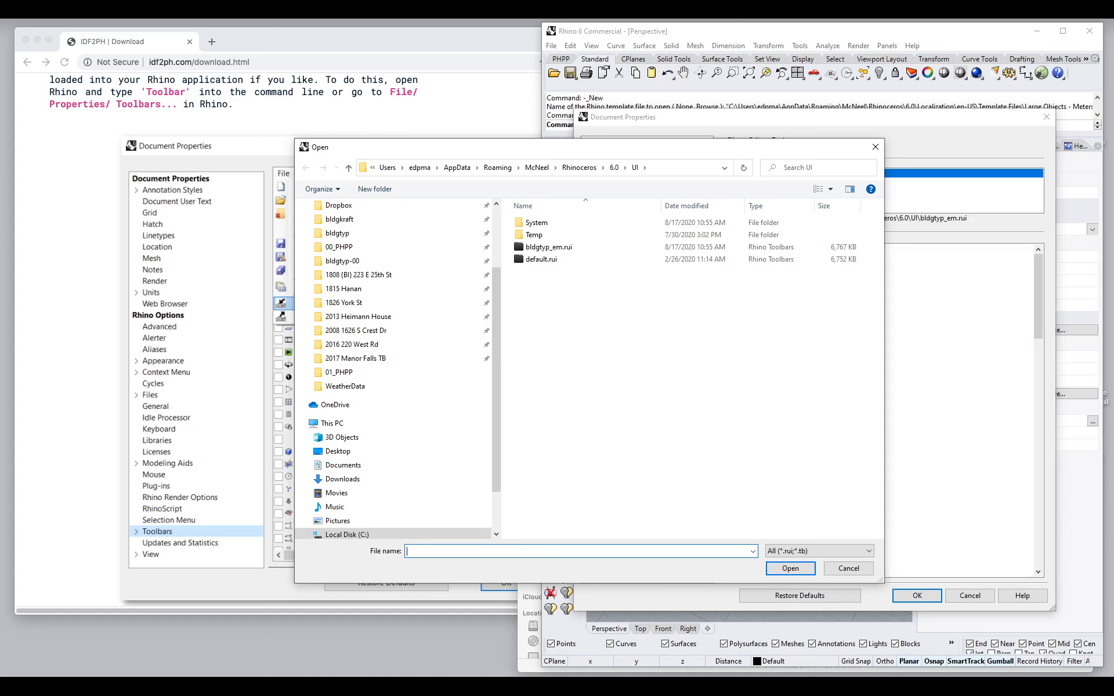
{"action": "left_click", "coordinate": [528, 625]}
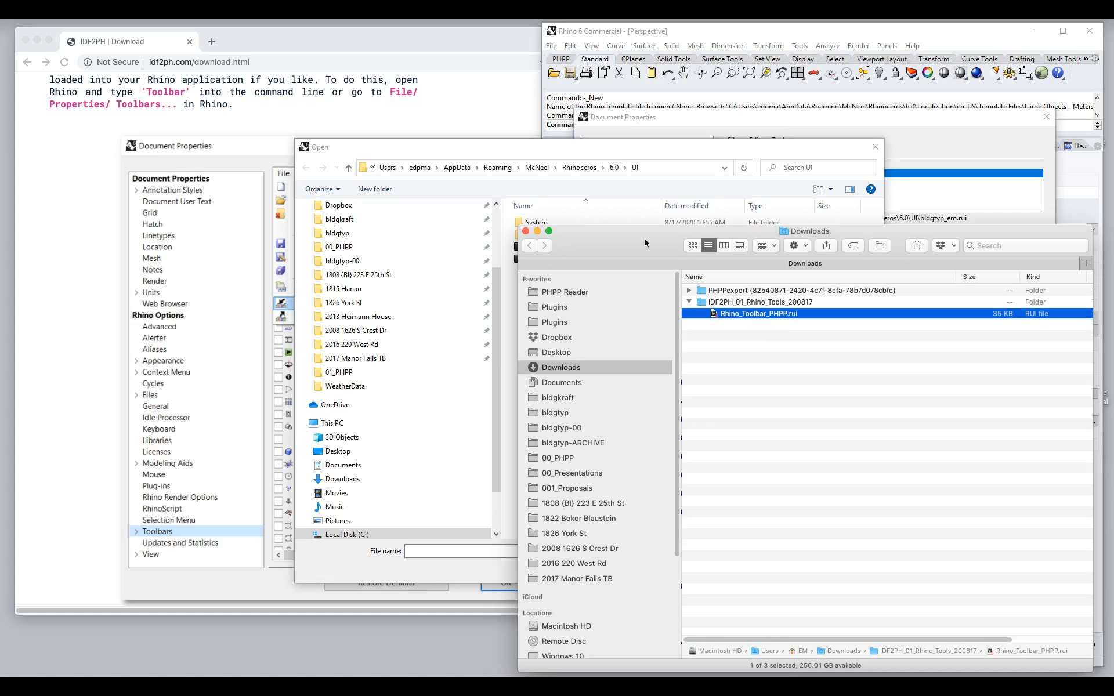
{"action": "left_click_drag", "start_coordinate": [724, 316], "coordinate": [348, 675]}
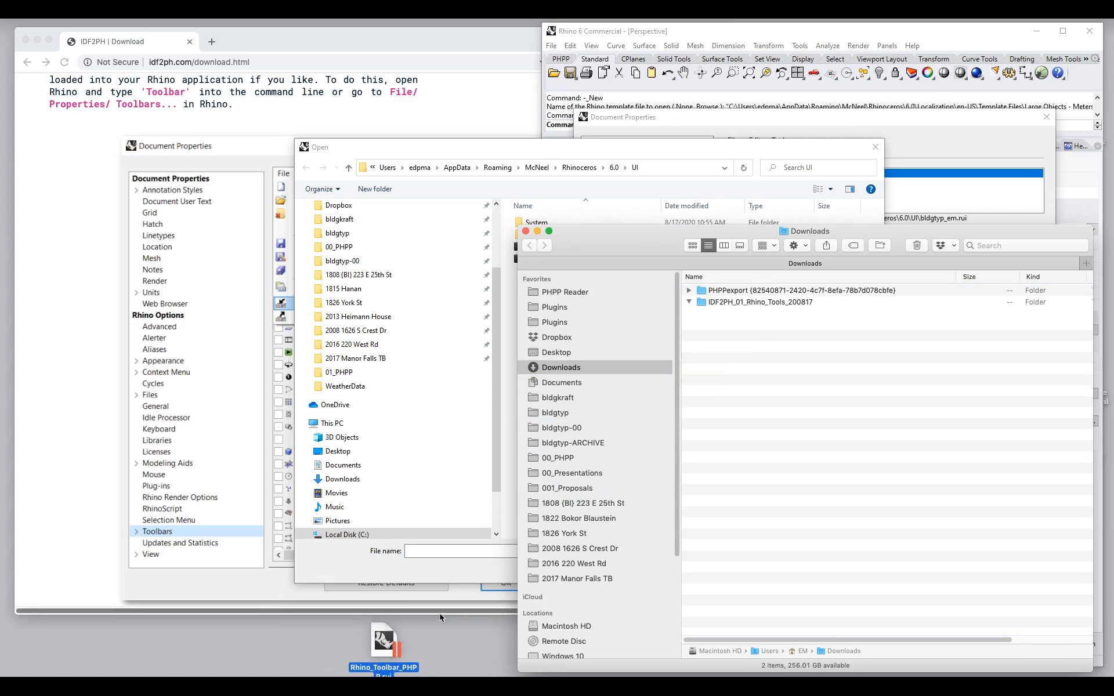
Select Rhino_Toolbar_PHPP.rui in the Desktop folder for the toolbar import, and cancel both the import and the document properties
{"action": "left_click", "coordinate": [482, 152]}
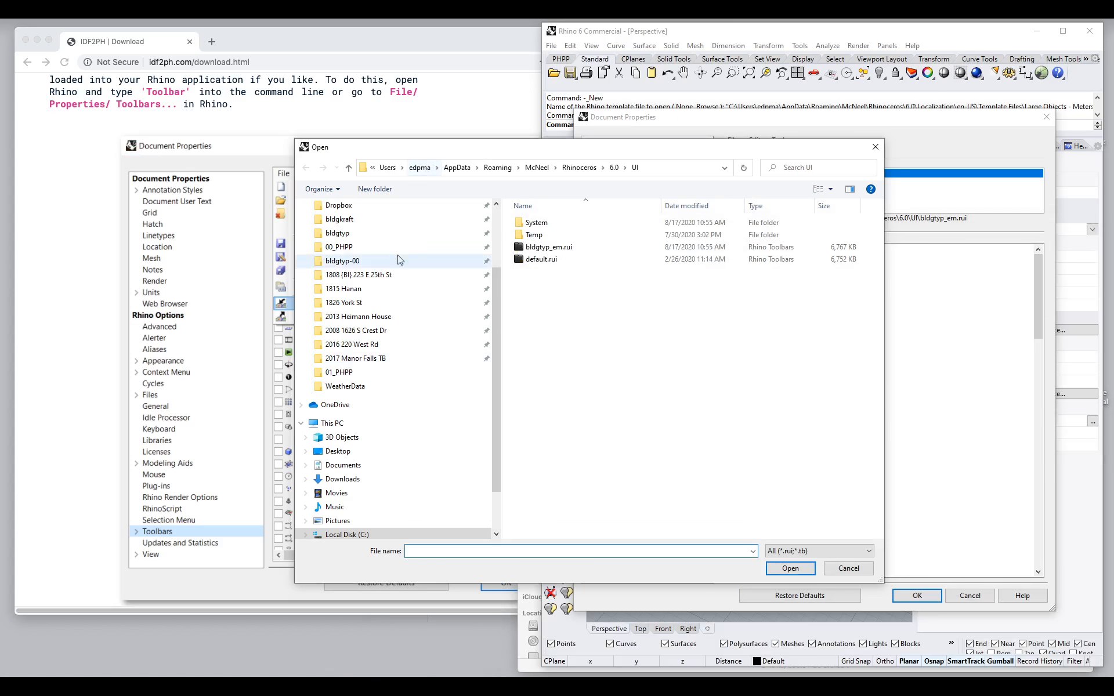
{"action": "left_click", "coordinate": [334, 452]}
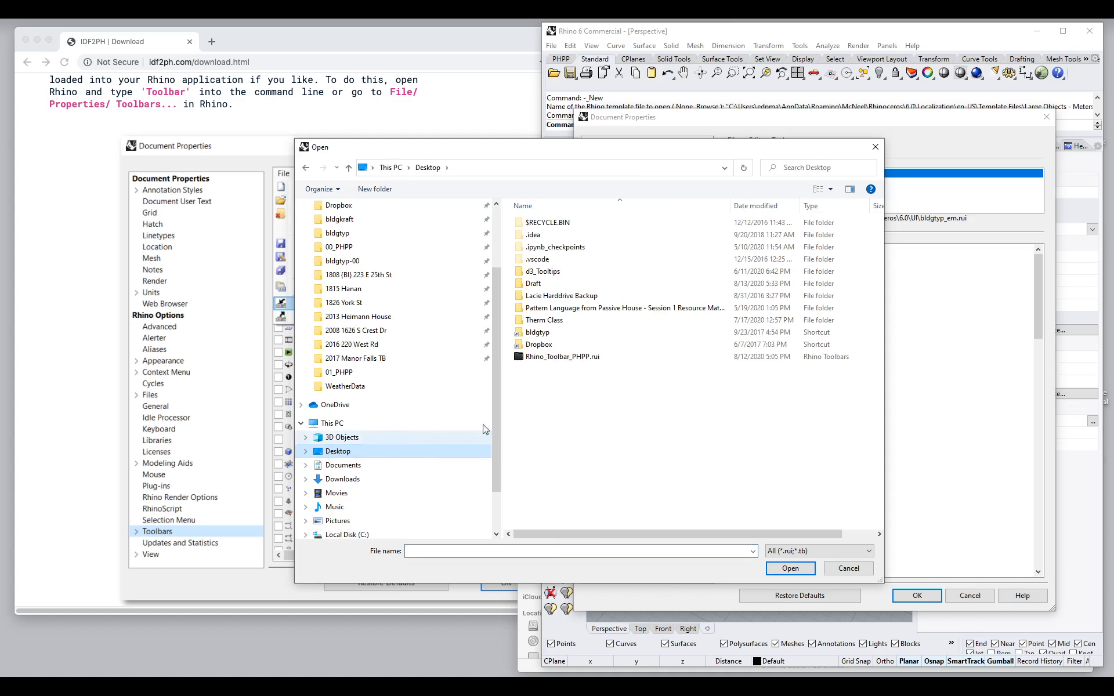
{"action": "left_click", "coordinate": [544, 357]}
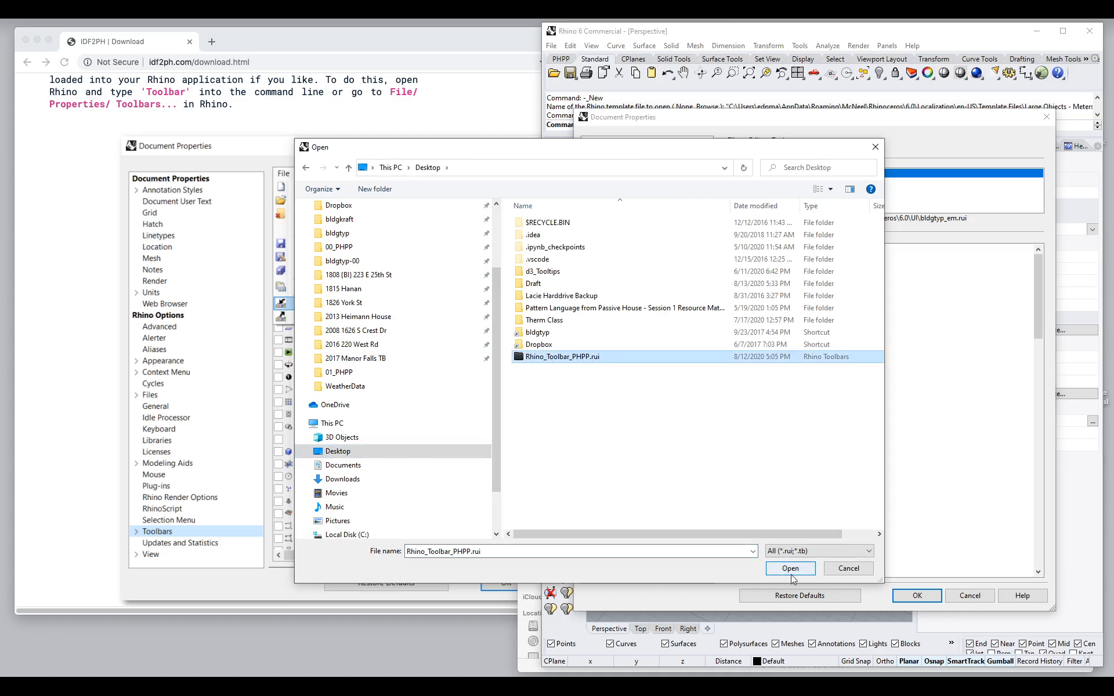
{"action": "left_click", "coordinate": [848, 568]}
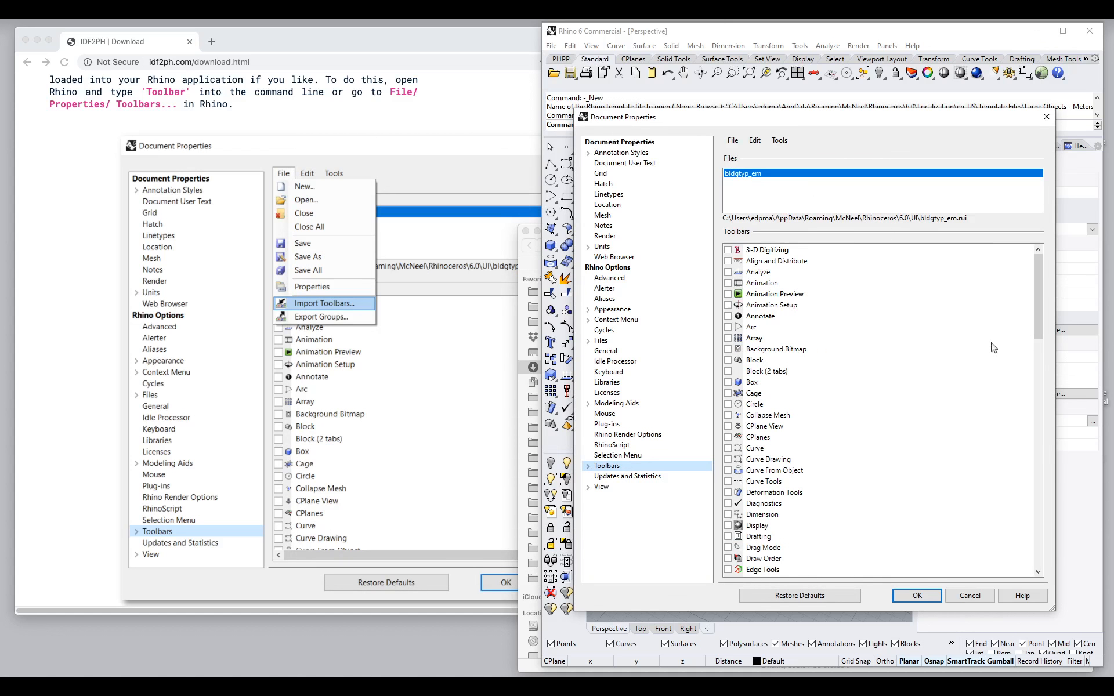
{"action": "left_click", "coordinate": [972, 595]}
Show the PHPP toolbar, float it over the Perspective viewport and dock it back beside the Standard toolbar
{"action": "left_click", "coordinate": [561, 59]}
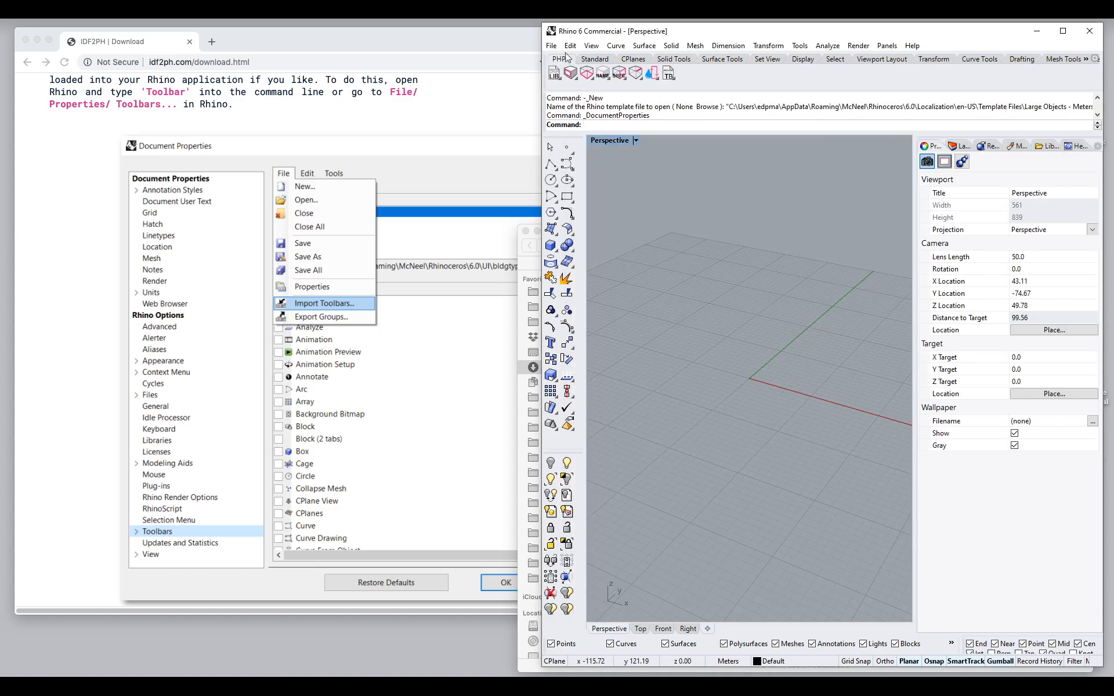
{"action": "left_click_drag", "start_coordinate": [565, 59], "coordinate": [732, 235]}
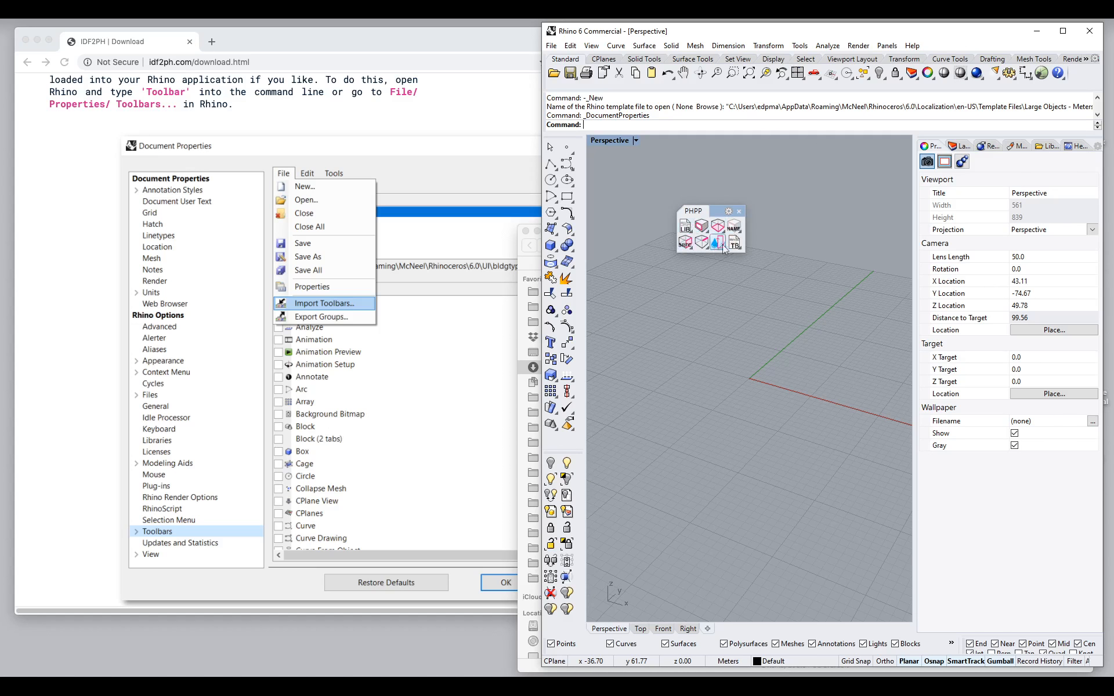
{"action": "left_click_drag", "start_coordinate": [694, 211], "coordinate": [566, 61]}
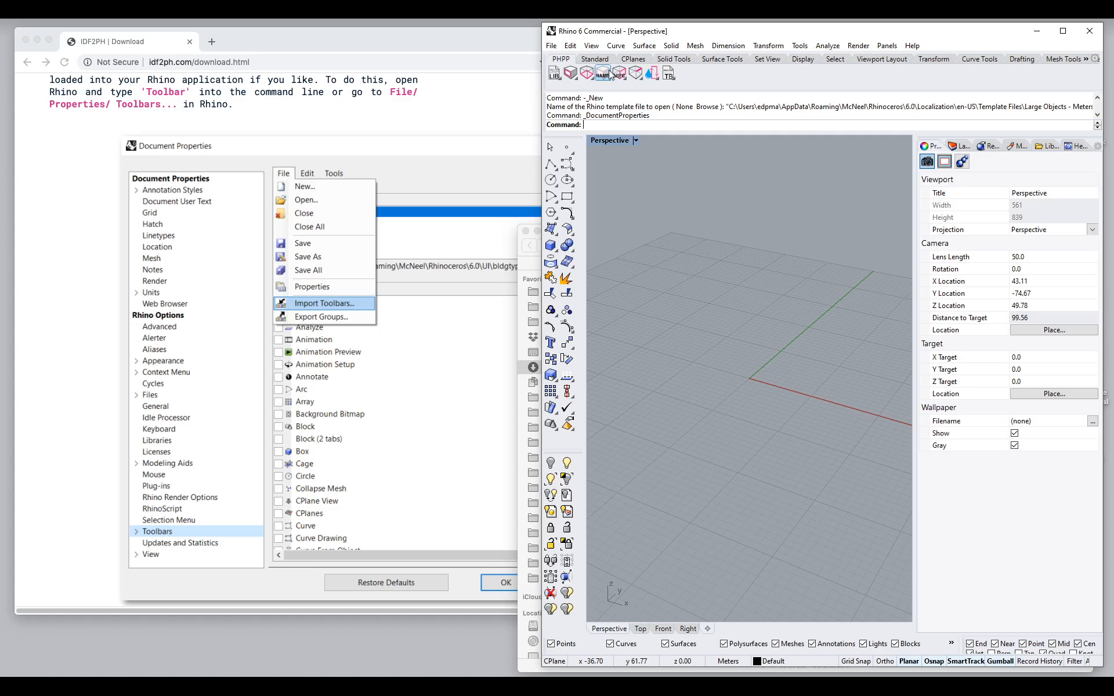
Read Step 4 of the download page on setting up Rhino to load scripts, including its startup command
{"action": "left_click", "coordinate": [83, 233]}
{"action": "scroll", "coordinate": [83, 233], "scroll_direction": "down", "scroll_amount": 5}
{"action": "scroll", "coordinate": [83, 233], "scroll_direction": "down", "scroll_amount": 10}
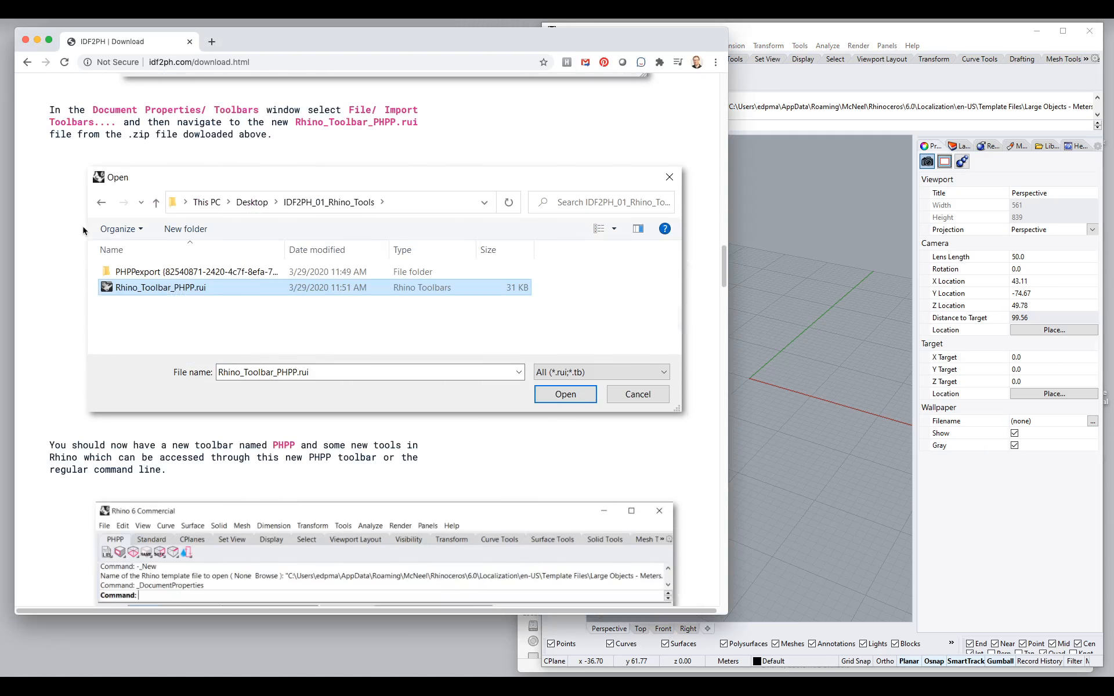
{"action": "scroll", "coordinate": [82, 226], "scroll_direction": "down", "scroll_amount": 9}
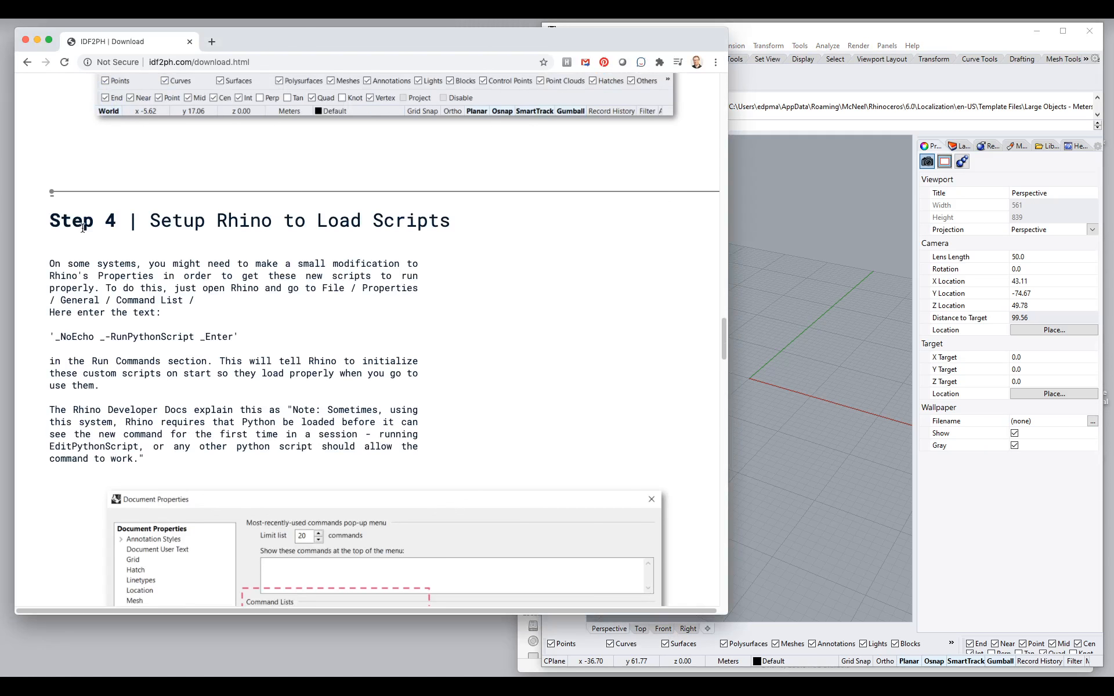
{"action": "scroll", "coordinate": [261, 147], "scroll_direction": "down", "scroll_amount": 1}
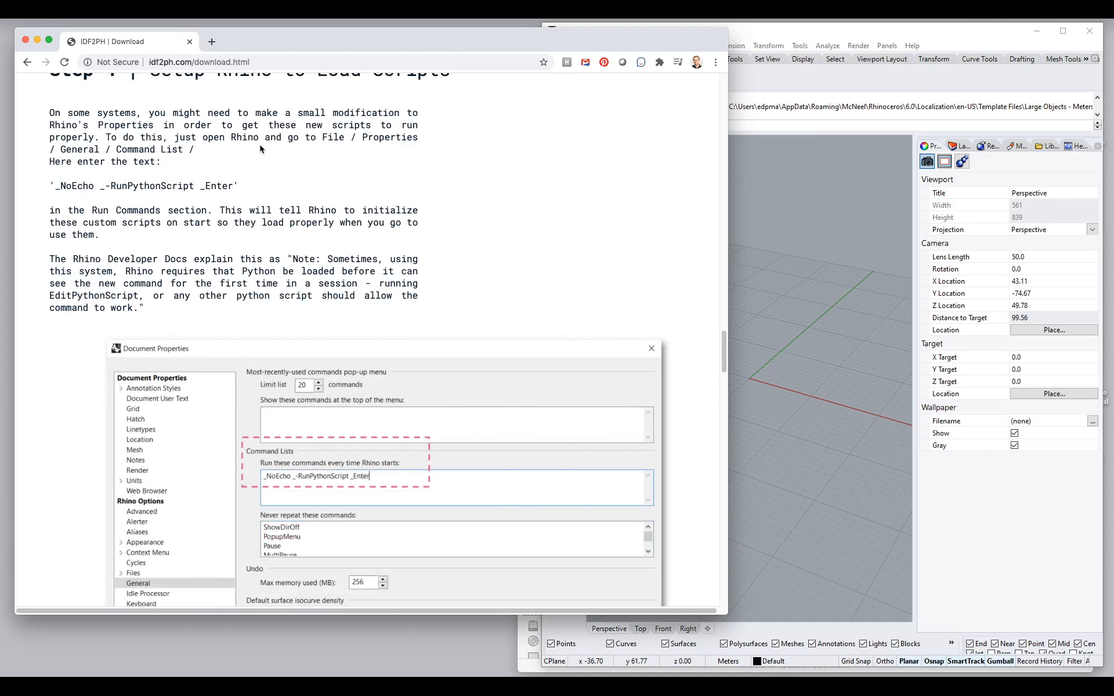
{"action": "scroll", "coordinate": [313, 133], "scroll_direction": "up", "scroll_amount": 1}
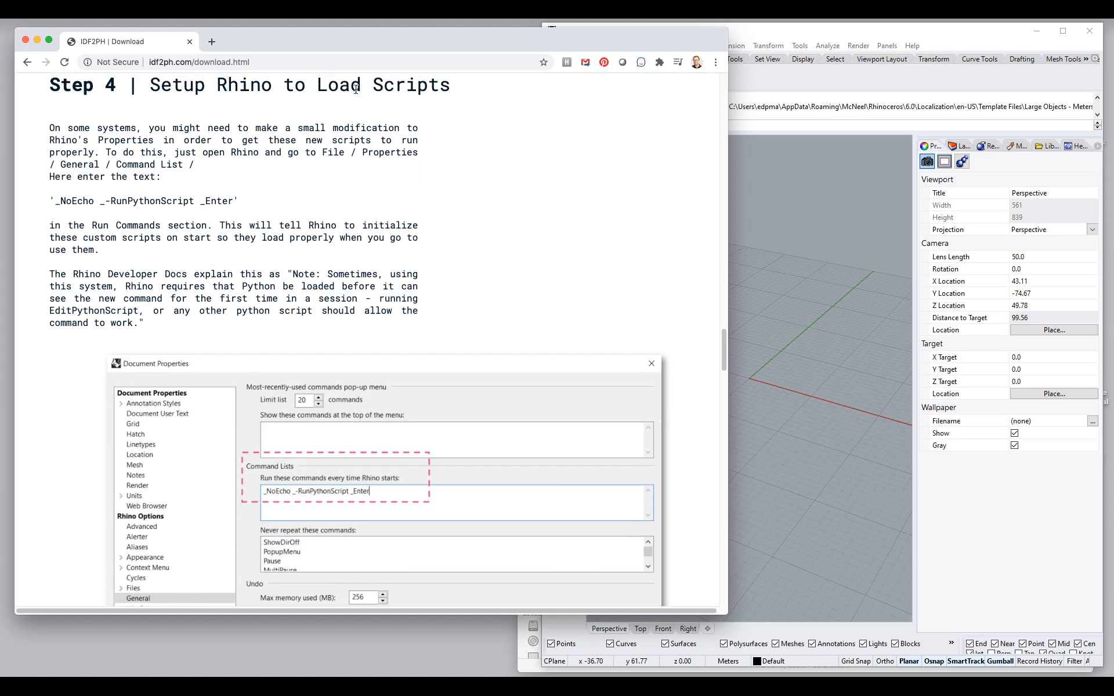
{"action": "scroll", "coordinate": [454, 499], "scroll_direction": "down", "scroll_amount": 4}
Open the General settings in Rhino's document properties and check the startup commands for _NoEcho _-RunPythonScript _Enter
{"action": "left_click", "coordinate": [864, 449]}
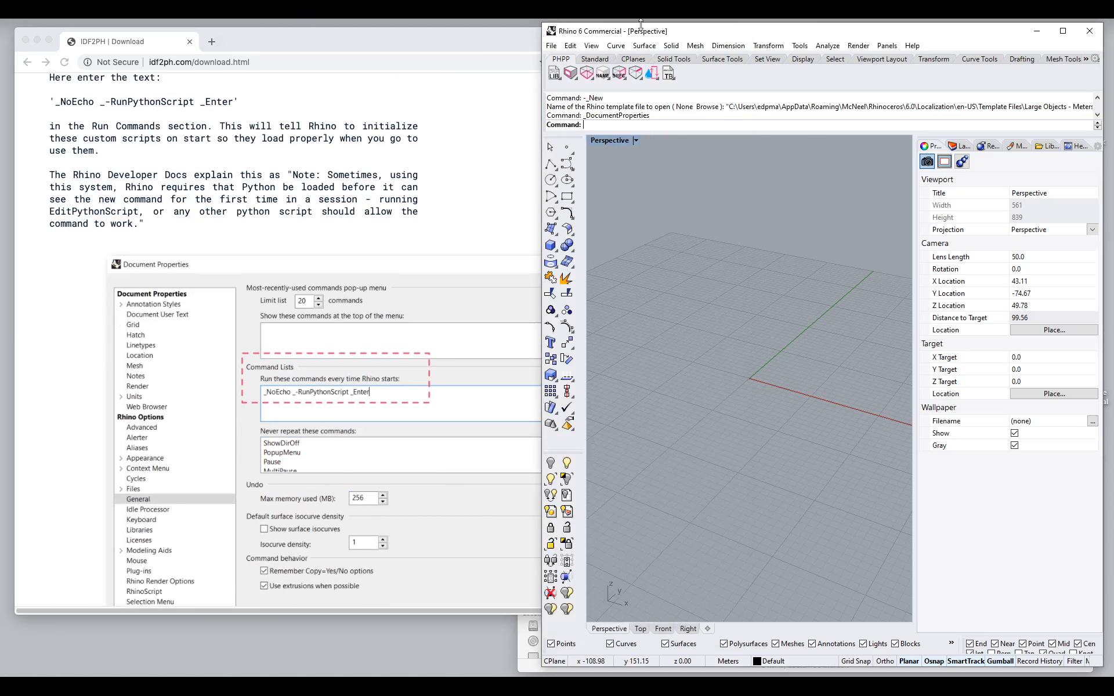
{"action": "left_click", "coordinate": [551, 46]}
{"action": "left_click", "coordinate": [595, 266]}
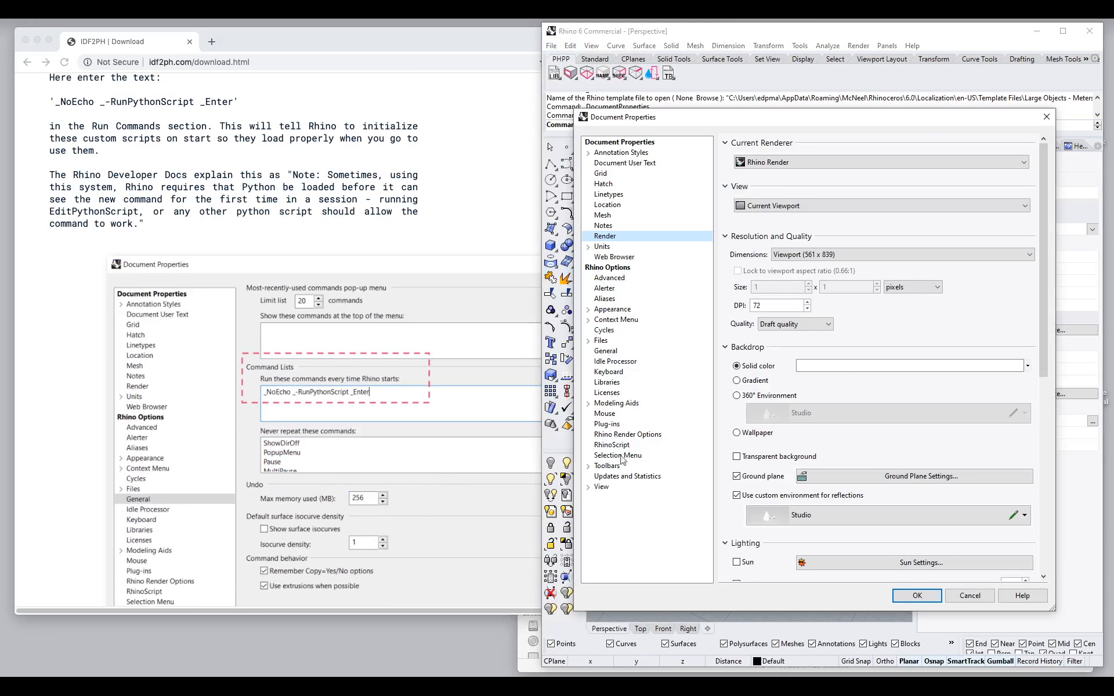
{"action": "left_click", "coordinate": [607, 352]}
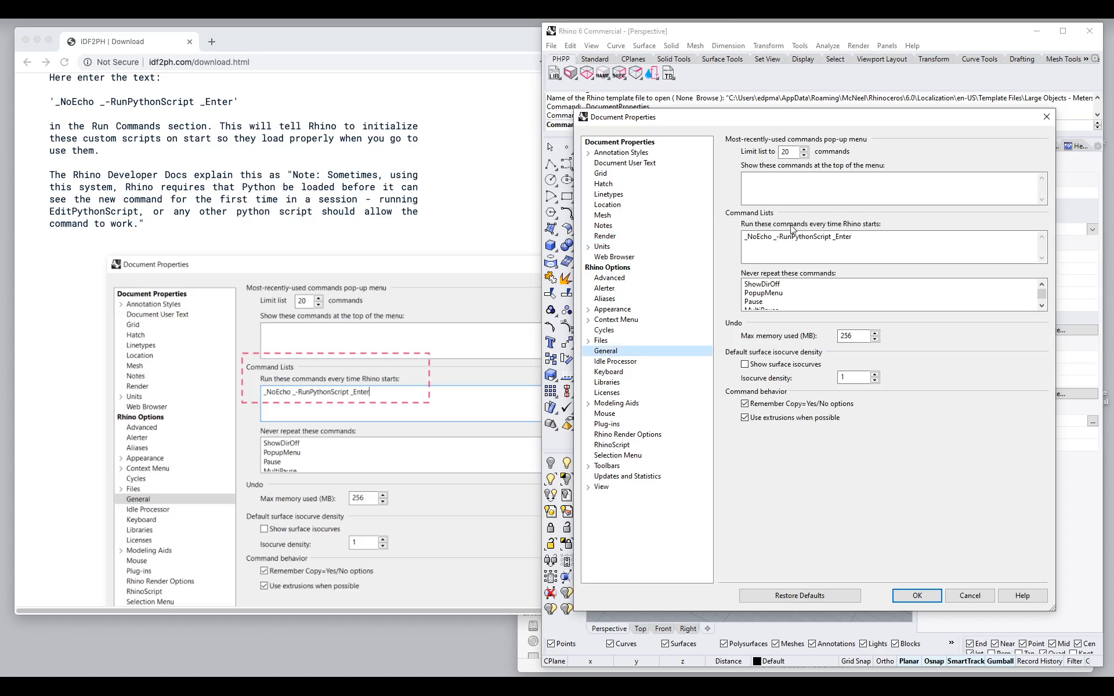
{"action": "left_click", "coordinate": [872, 239]}
{"action": "left_click_drag", "start_coordinate": [873, 239], "coordinate": [743, 238]}
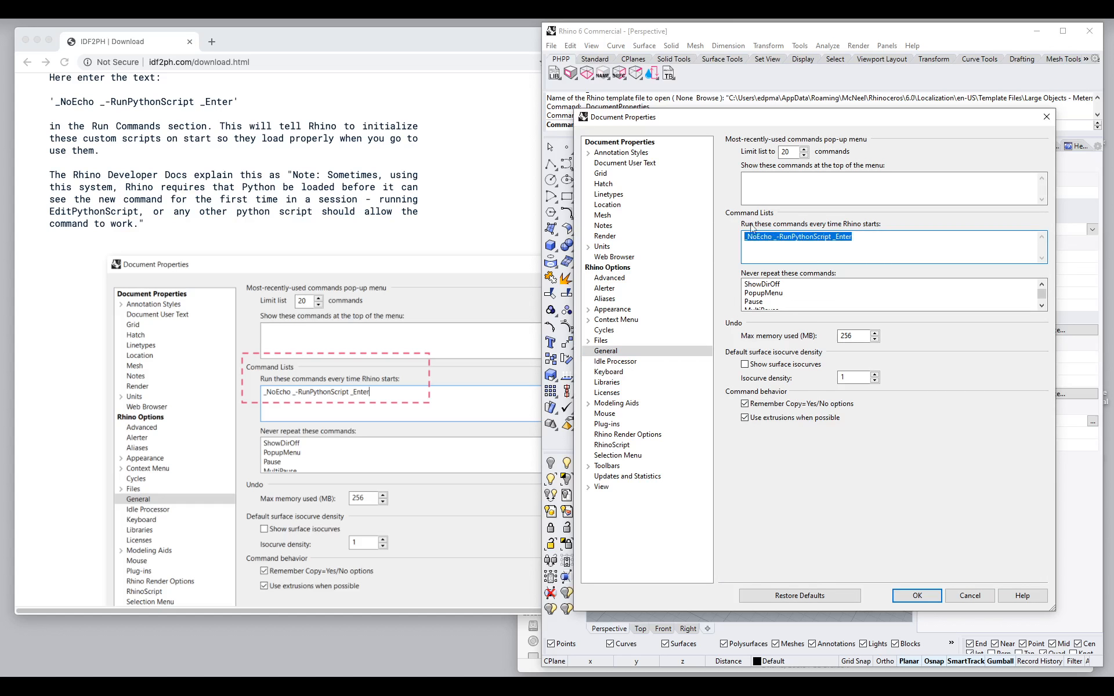
{"action": "left_click", "coordinate": [754, 255]}
{"action": "left_click", "coordinate": [780, 247]}
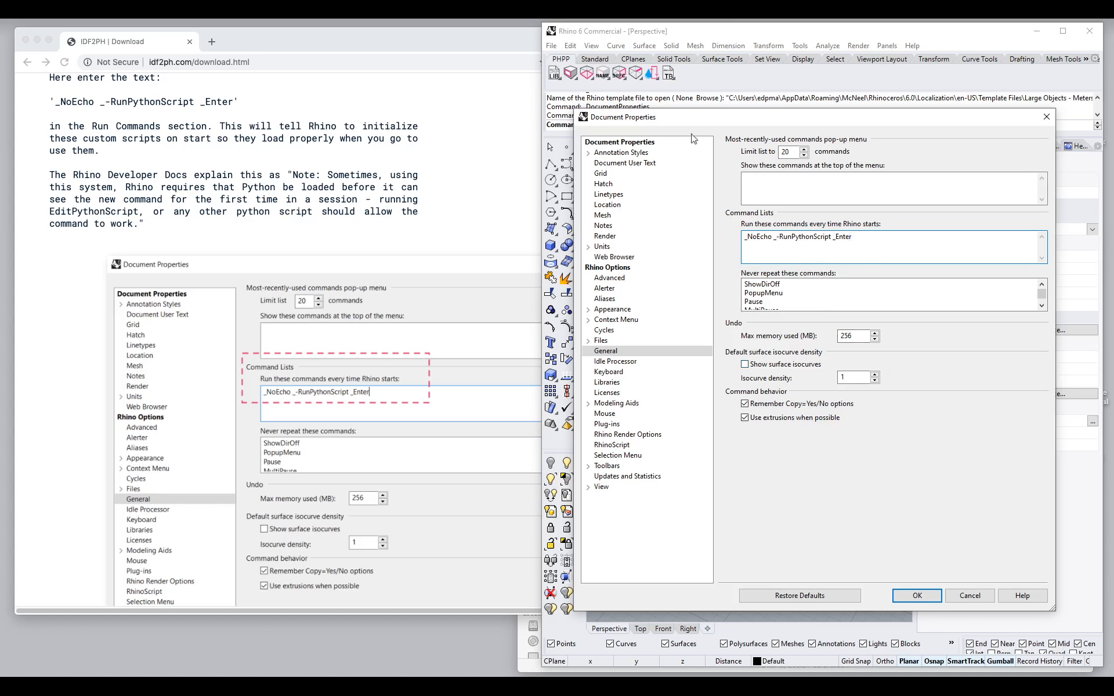
Accept the document properties with _NoEcho _-RunPythonScript _Enter as the command run at every Rhino start
{"action": "left_click_drag", "start_coordinate": [689, 121], "coordinate": [693, 147]}
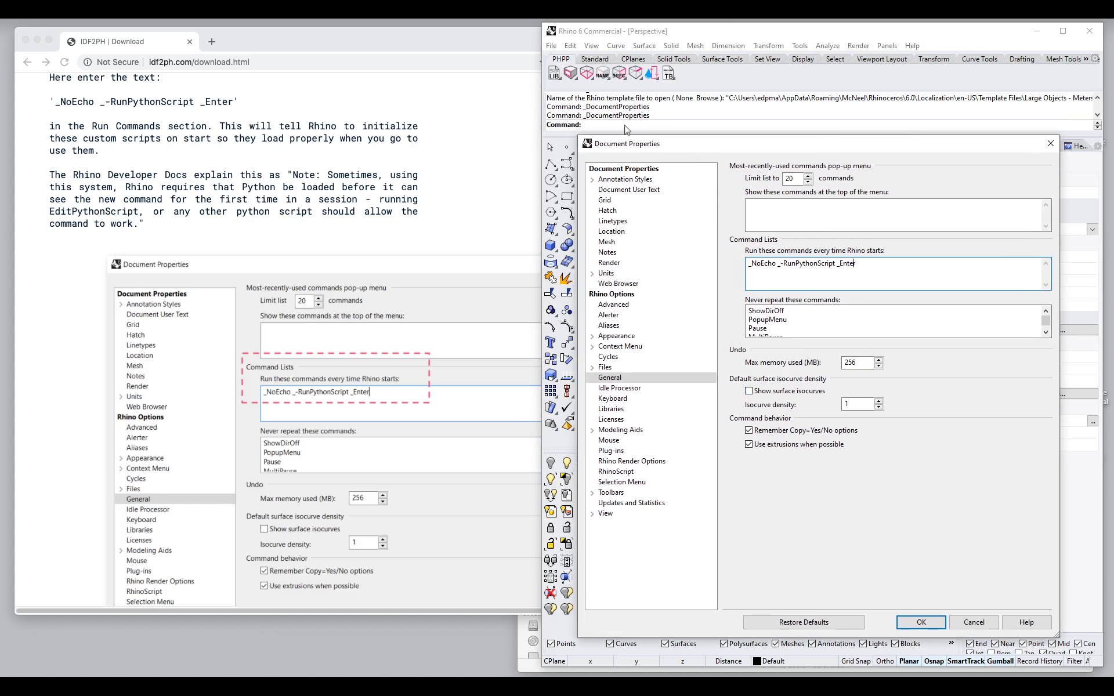
{"action": "left_click_drag", "start_coordinate": [706, 149], "coordinate": [709, 118]}
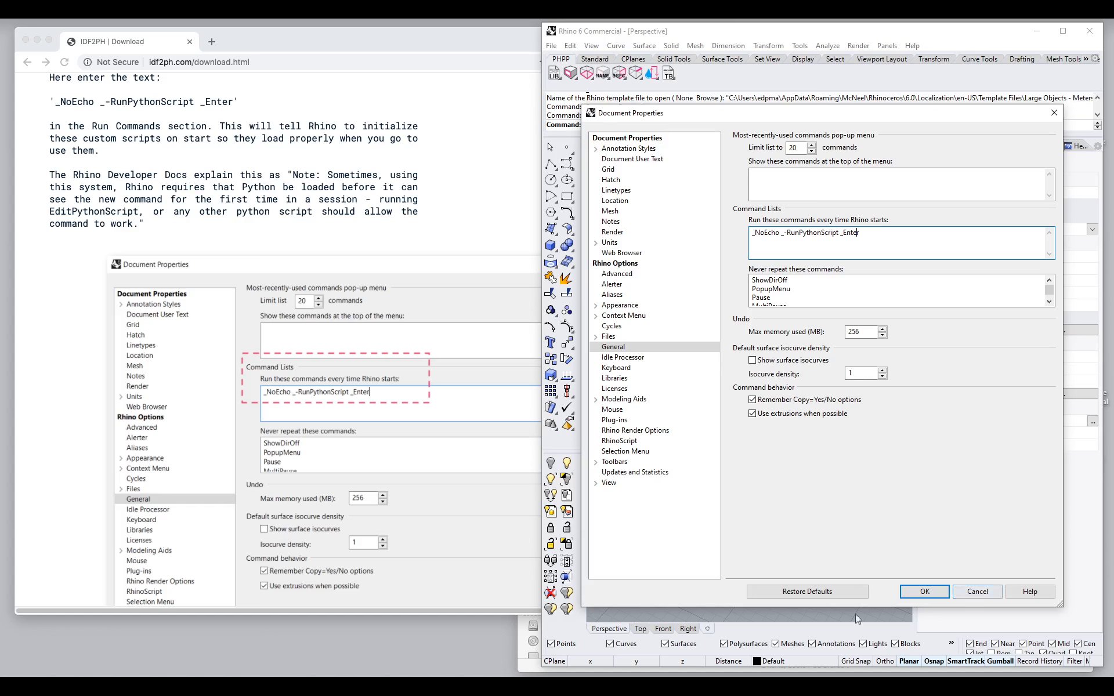
{"action": "left_click", "coordinate": [925, 592]}
Review Step 4 of the download page and highlight the startup command text _NoEcho _-RunPythonScript _Enter without its quotation marks
{"action": "scroll", "coordinate": [163, 358], "scroll_direction": "down", "scroll_amount": 7}
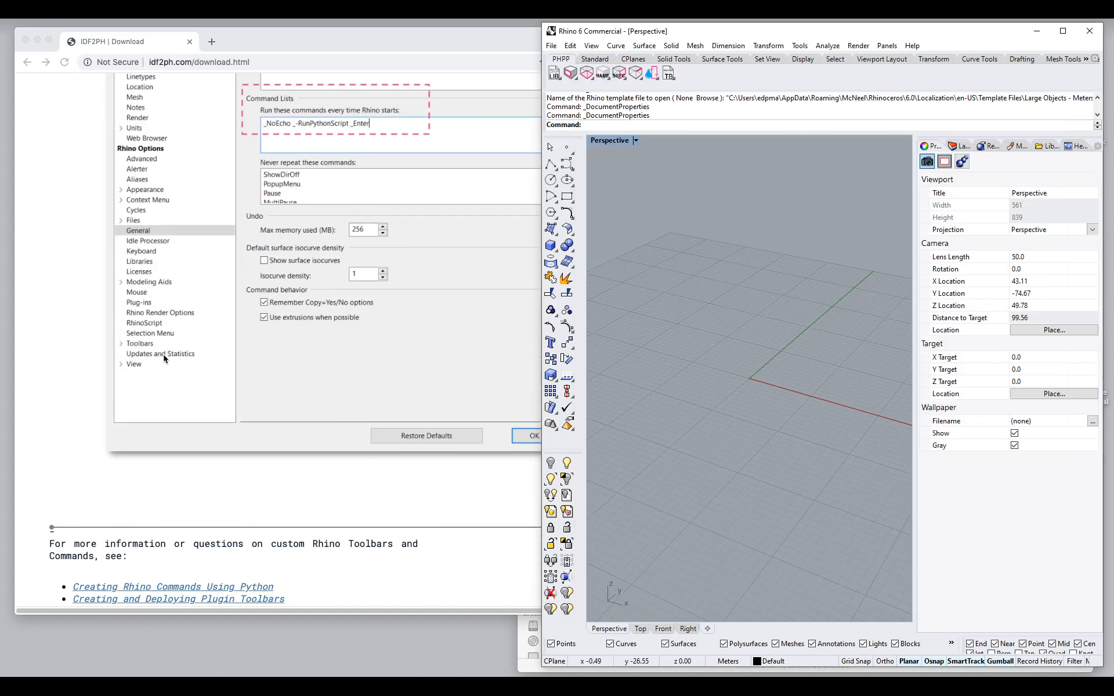
{"action": "scroll", "coordinate": [163, 357], "scroll_direction": "up", "scroll_amount": 9}
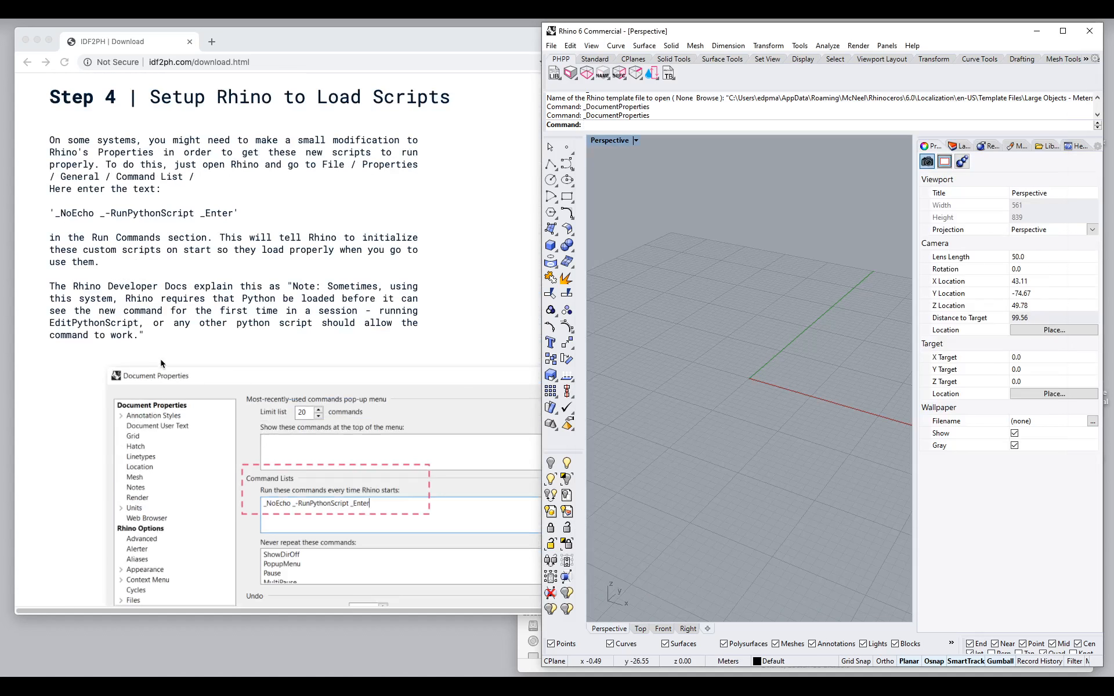
{"action": "left_click", "coordinate": [240, 219]}
{"action": "left_click_drag", "start_coordinate": [233, 213], "coordinate": [55, 209]}
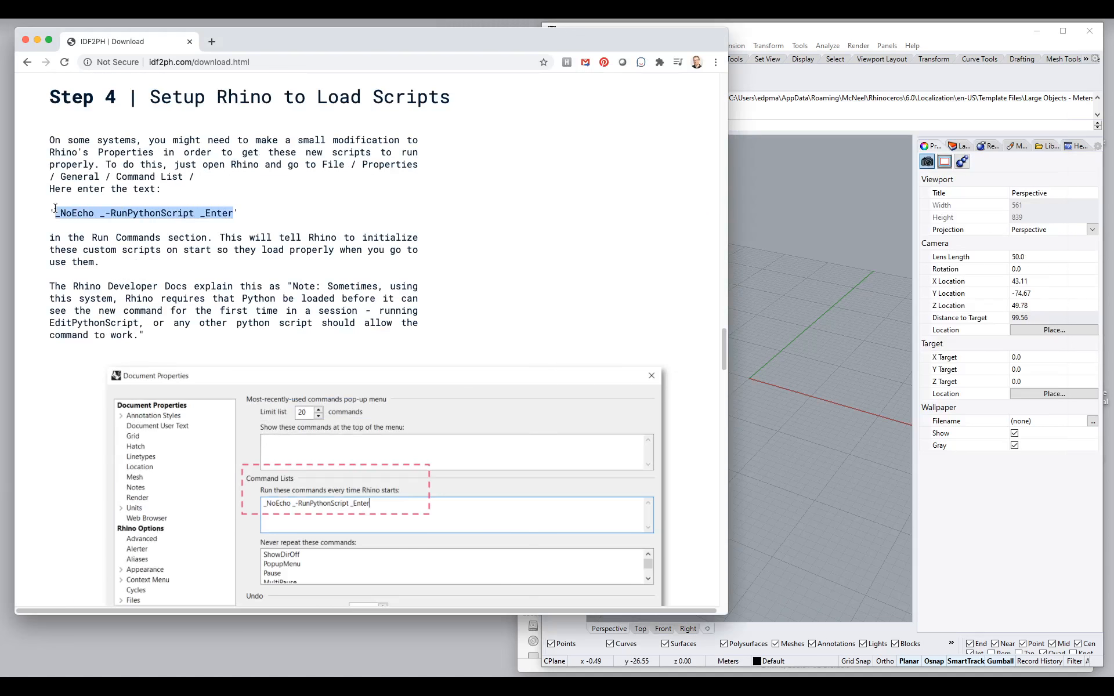
{"action": "left_click", "coordinate": [236, 213]}
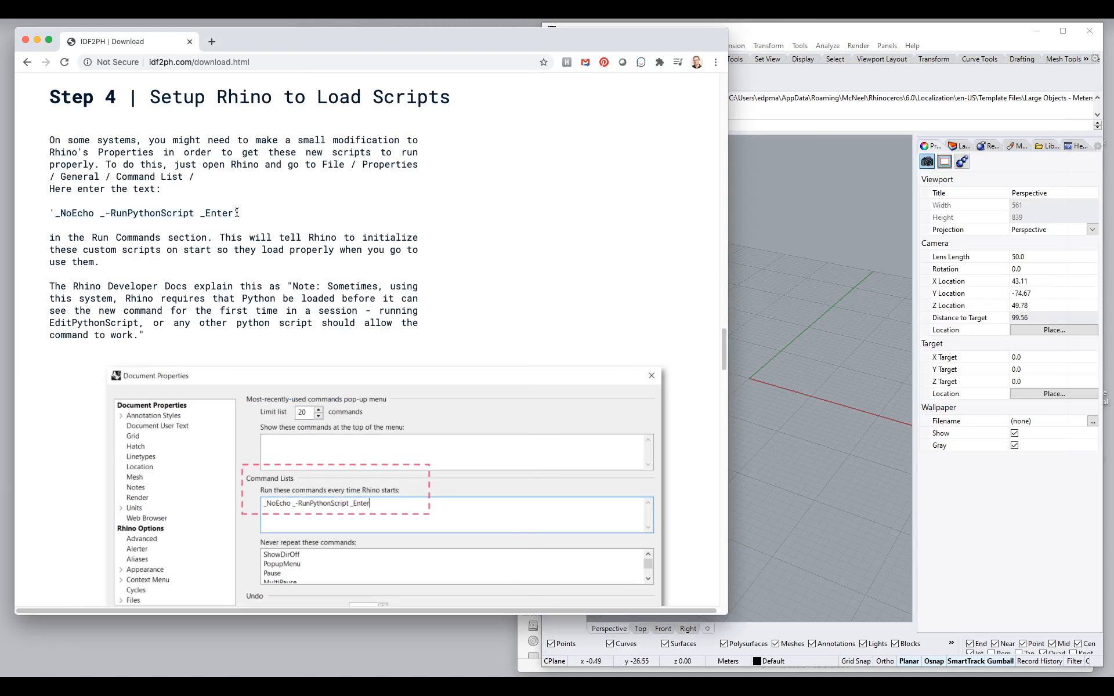
{"action": "double_click", "coordinate": [52, 213]}
{"action": "left_click", "coordinate": [237, 213]}
{"action": "double_click", "coordinate": [237, 213]}
{"action": "left_click_drag", "start_coordinate": [234, 213], "coordinate": [57, 214]}
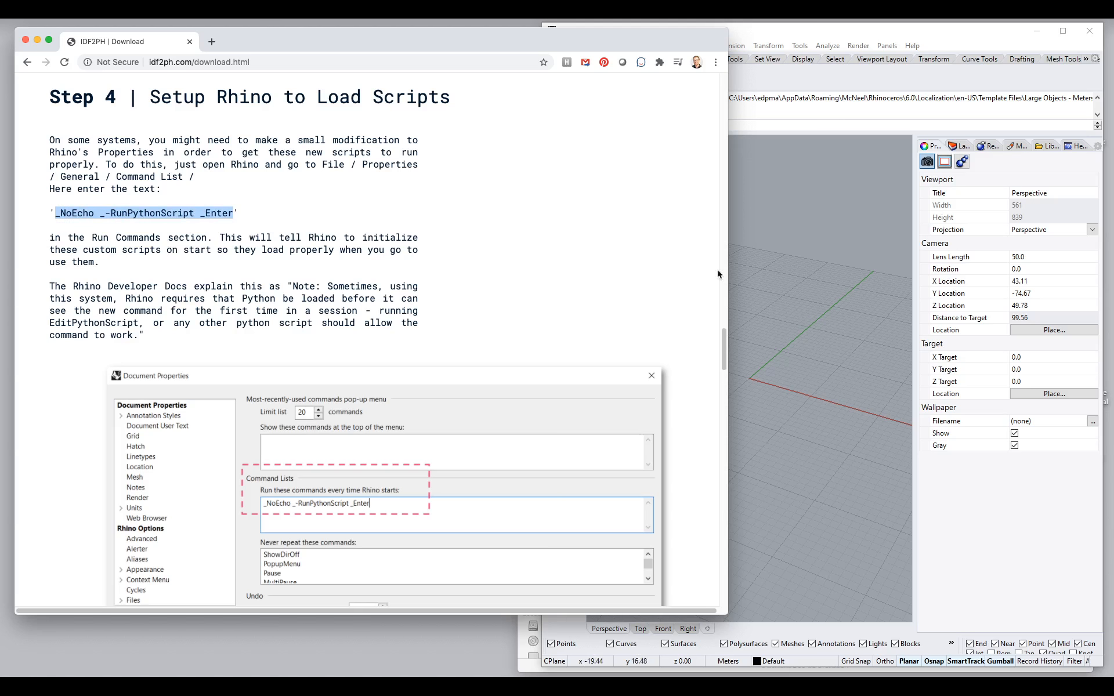
Draw a rectangular plane surface around the origin in Rhino's Perspective viewport
{"action": "left_click", "coordinate": [827, 274]}
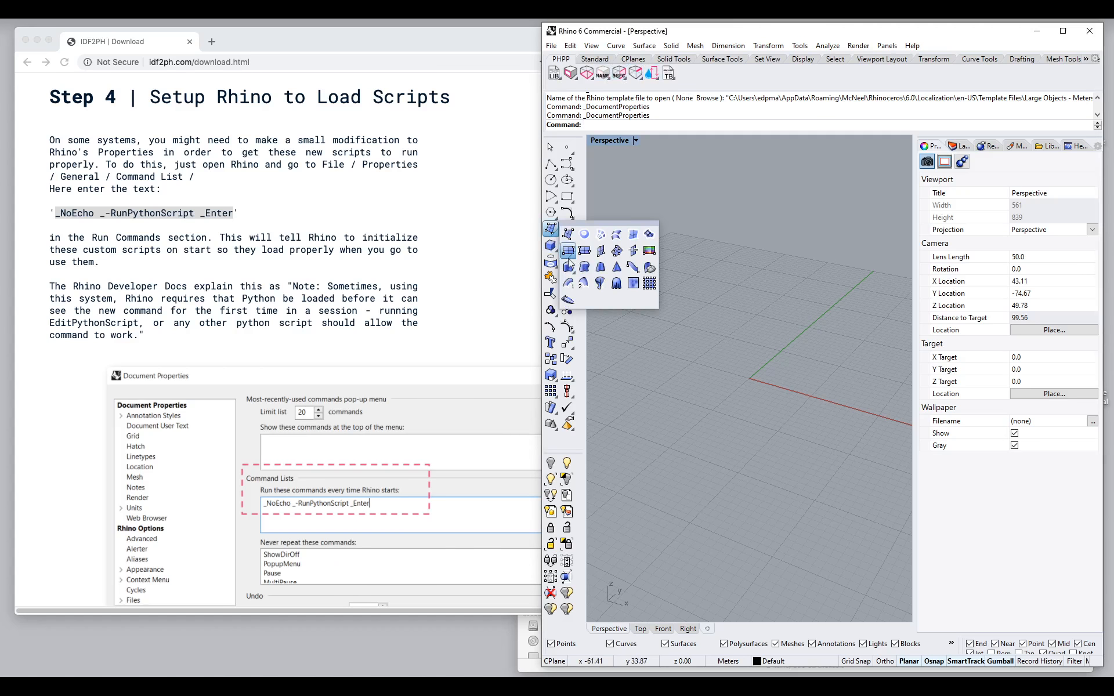
{"action": "left_click", "coordinate": [568, 261]}
{"action": "left_click", "coordinate": [647, 393]}
{"action": "left_click", "coordinate": [848, 364]}
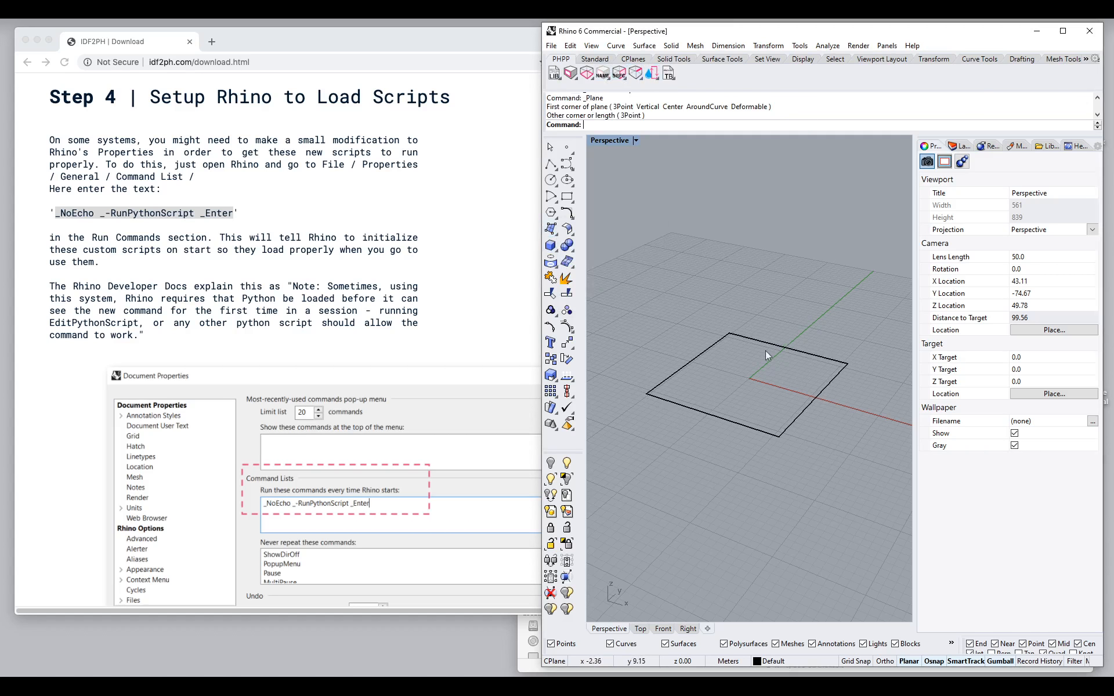
Test the PHPP floor-surface tool on the selected plane by opening its room information dialog twice and cancelling it each time
{"action": "left_click", "coordinate": [587, 74]}
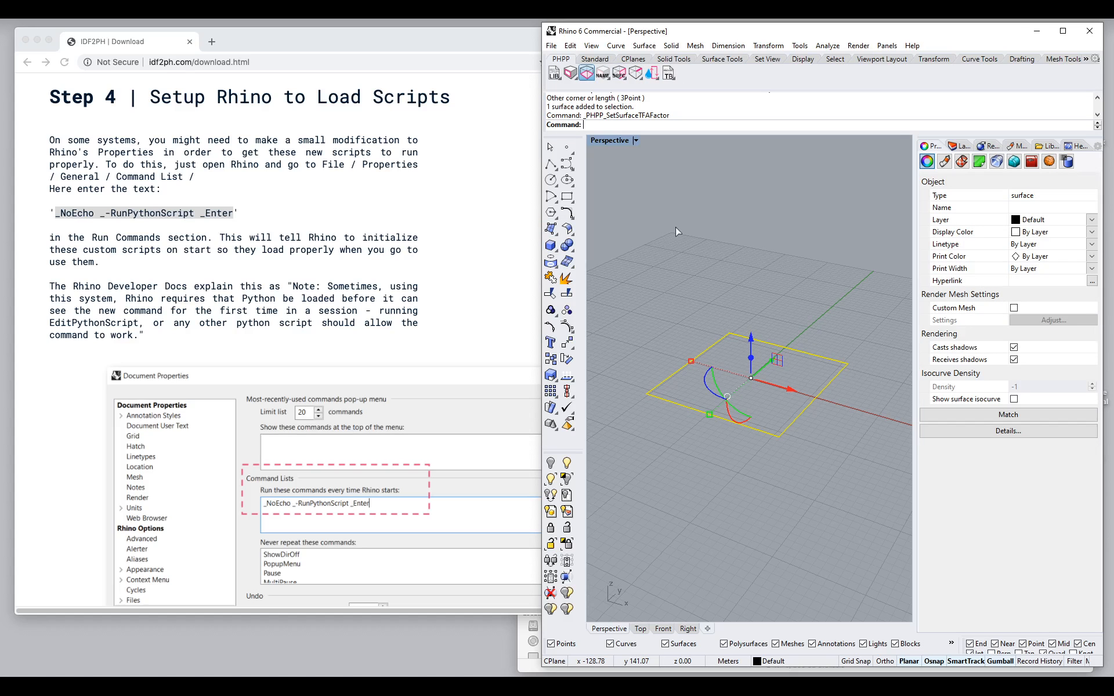
{"action": "left_click_drag", "start_coordinate": [783, 221], "coordinate": [699, 200]}
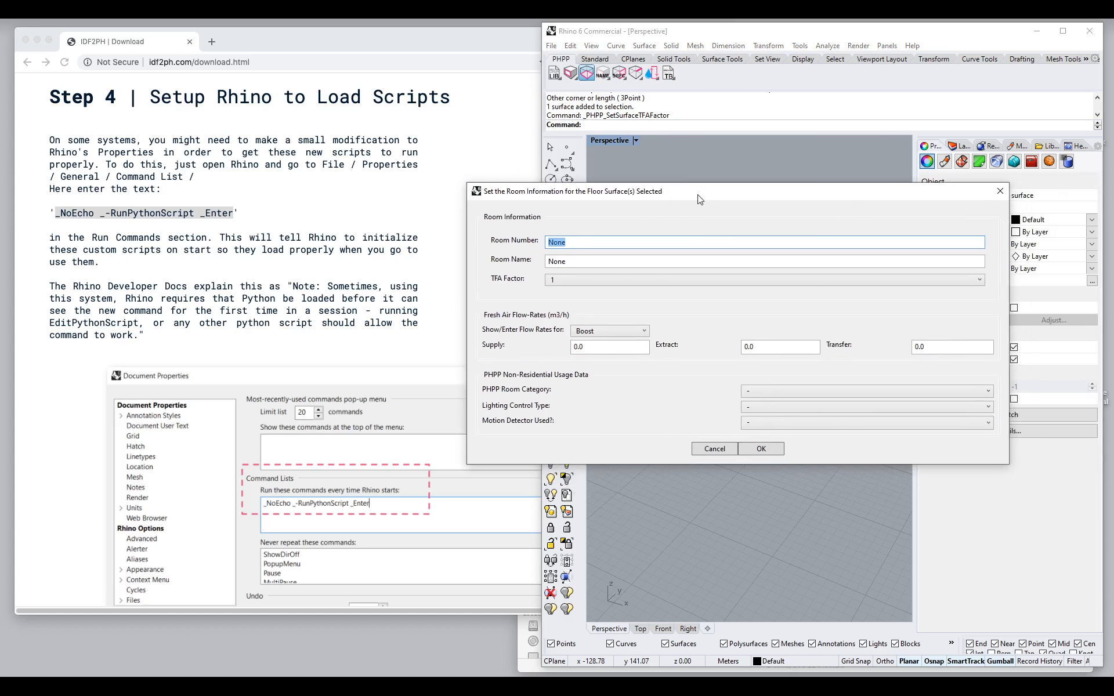
{"action": "left_click", "coordinate": [715, 449]}
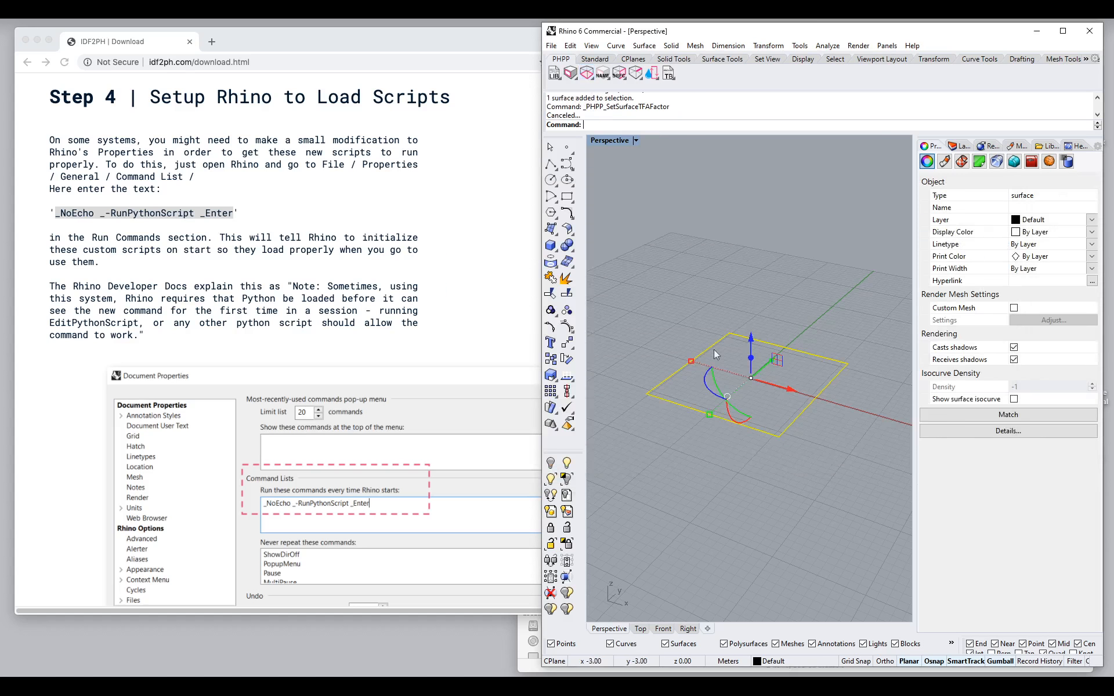
{"action": "left_click", "coordinate": [585, 75]}
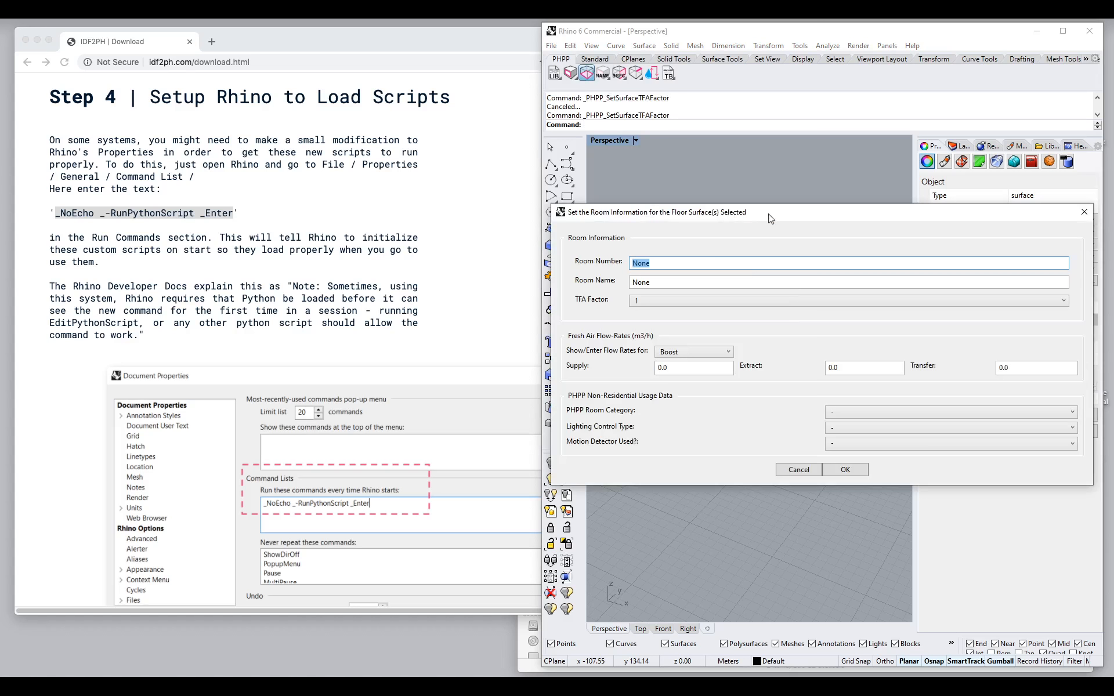
{"action": "left_click", "coordinate": [799, 470]}
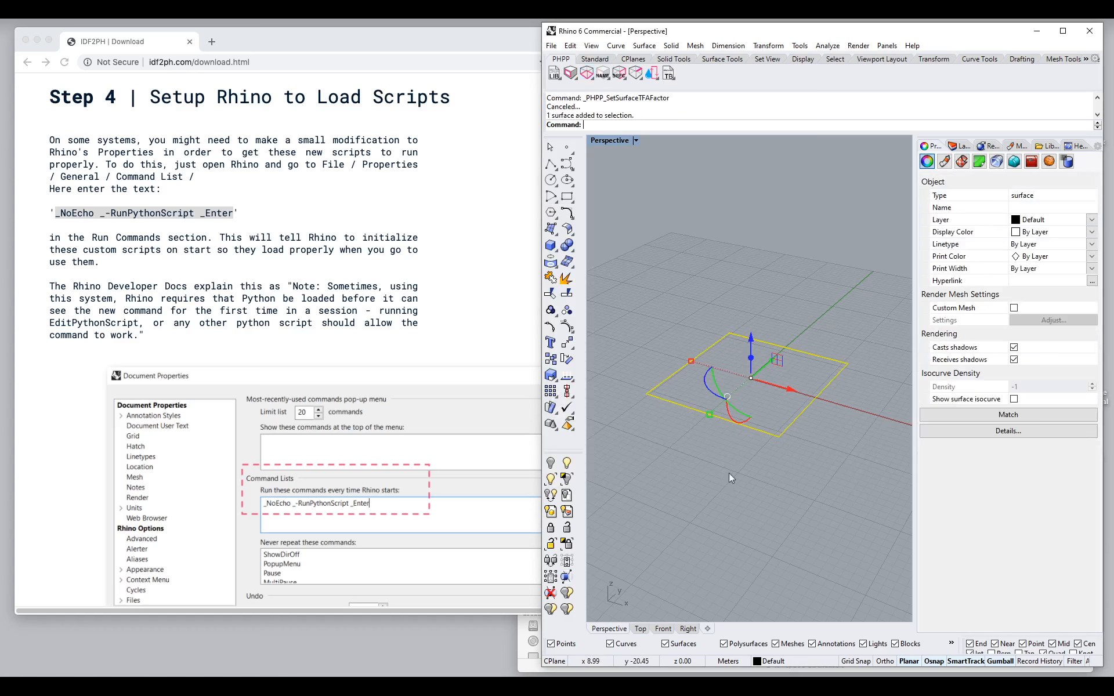
Download the IDF2PH Grasshopper components from the download page and unzip the archive
{"action": "left_click", "coordinate": [257, 254]}
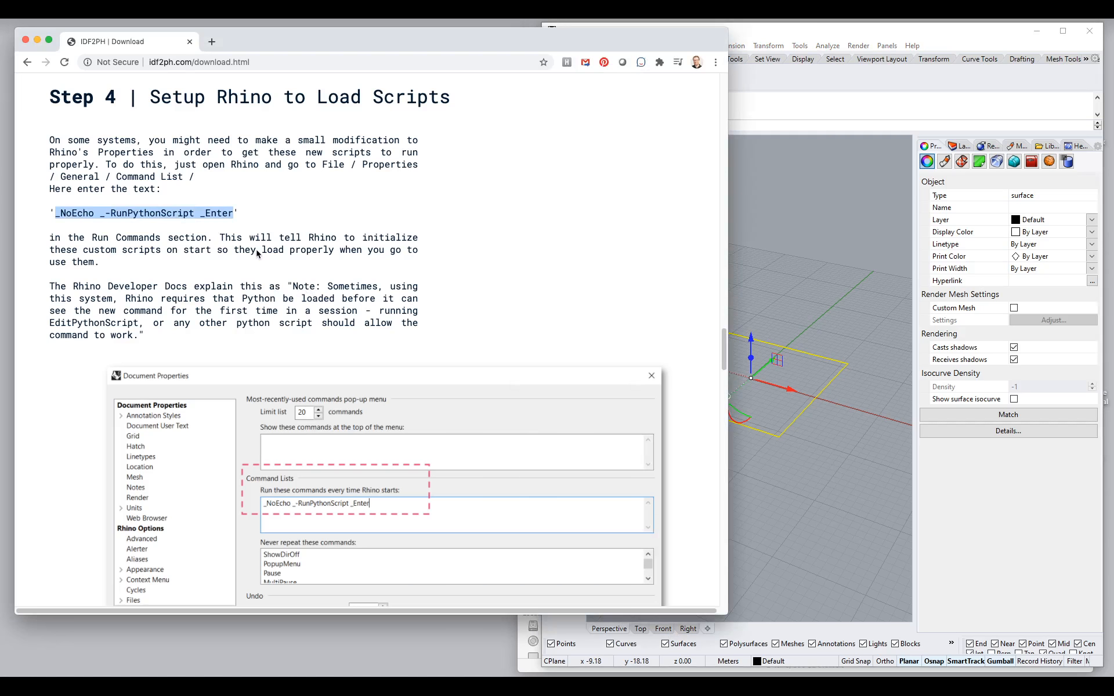
{"action": "scroll", "coordinate": [257, 254], "scroll_direction": "down", "scroll_amount": 15}
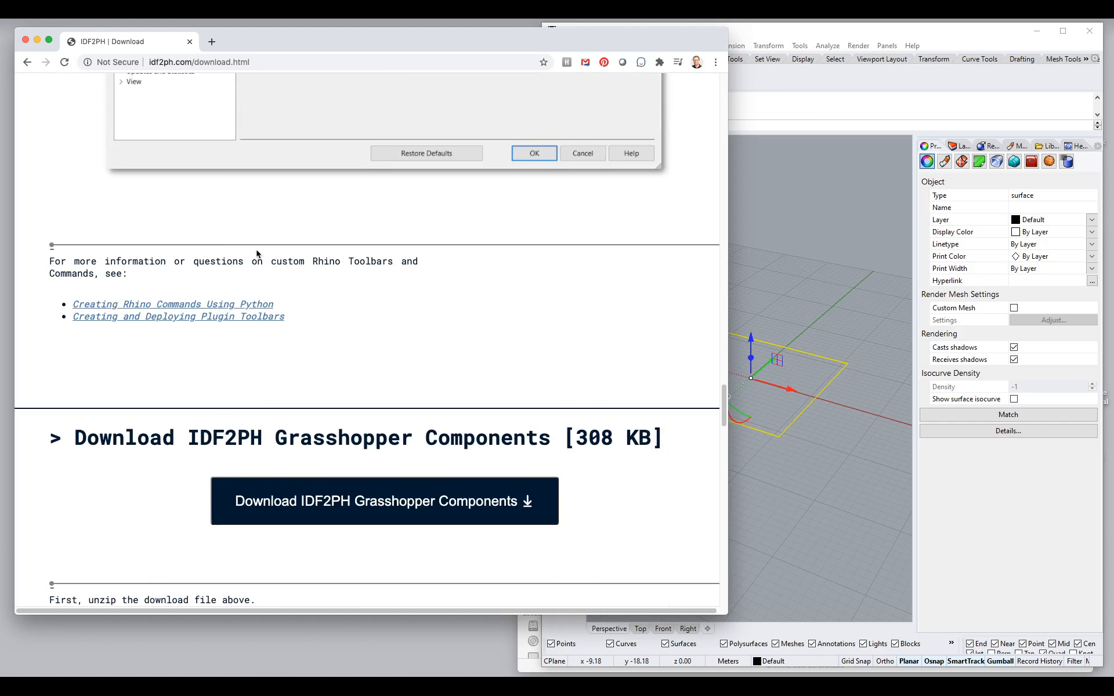
{"action": "scroll", "coordinate": [257, 253], "scroll_direction": "down", "scroll_amount": 2}
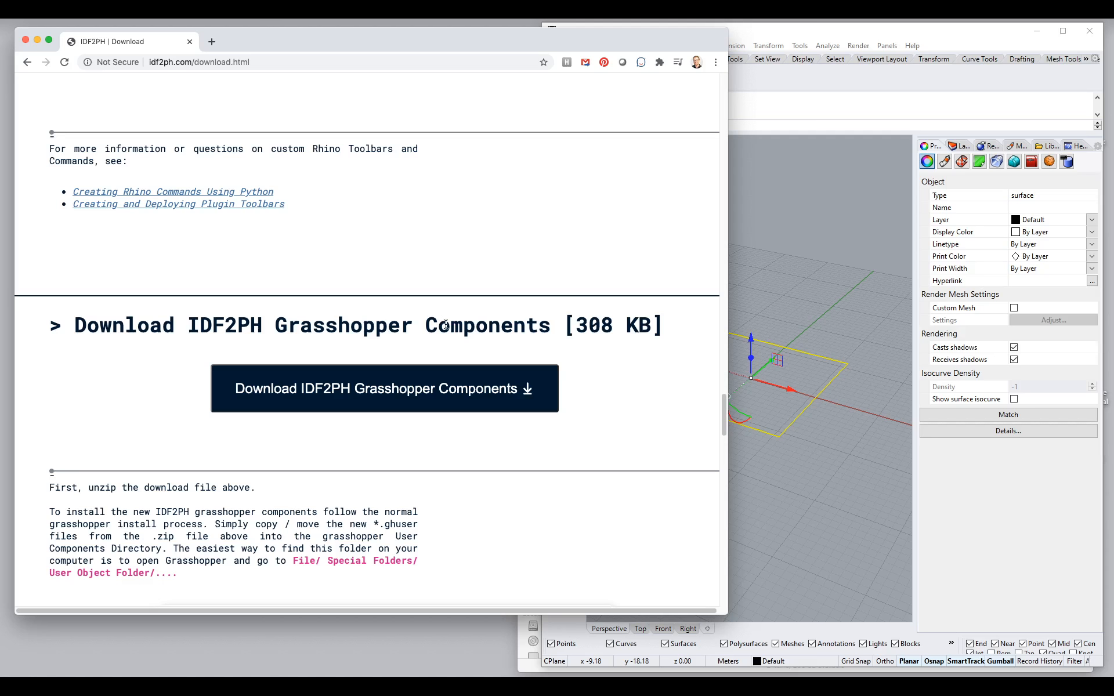
{"action": "left_click", "coordinate": [429, 400]}
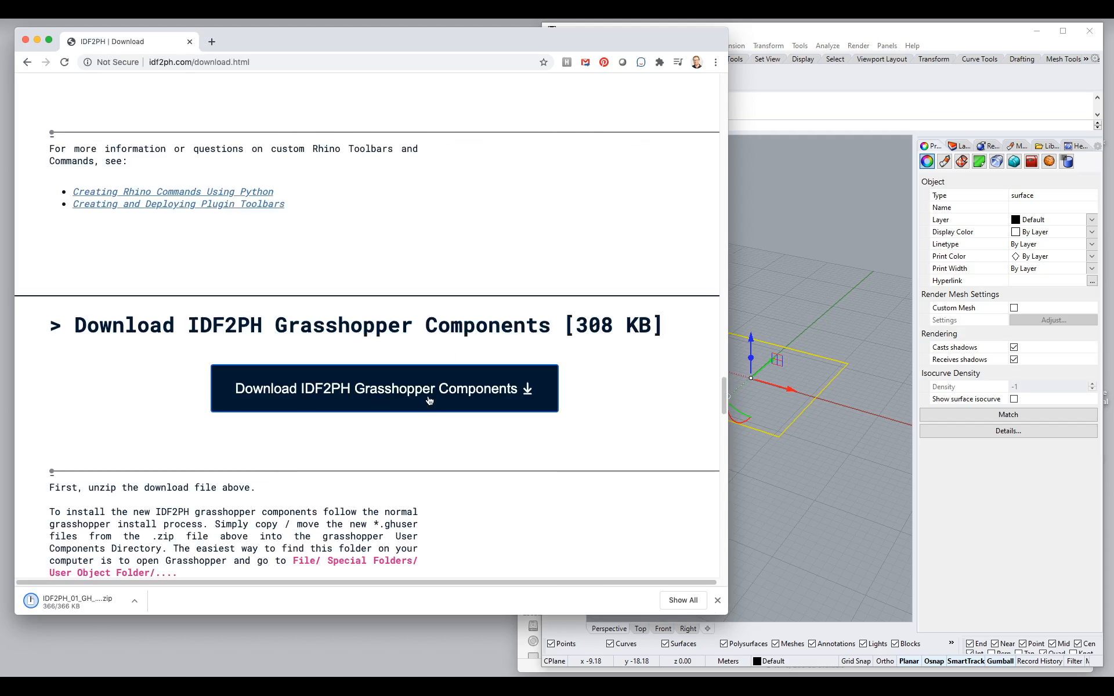
{"action": "left_click", "coordinate": [116, 603]}
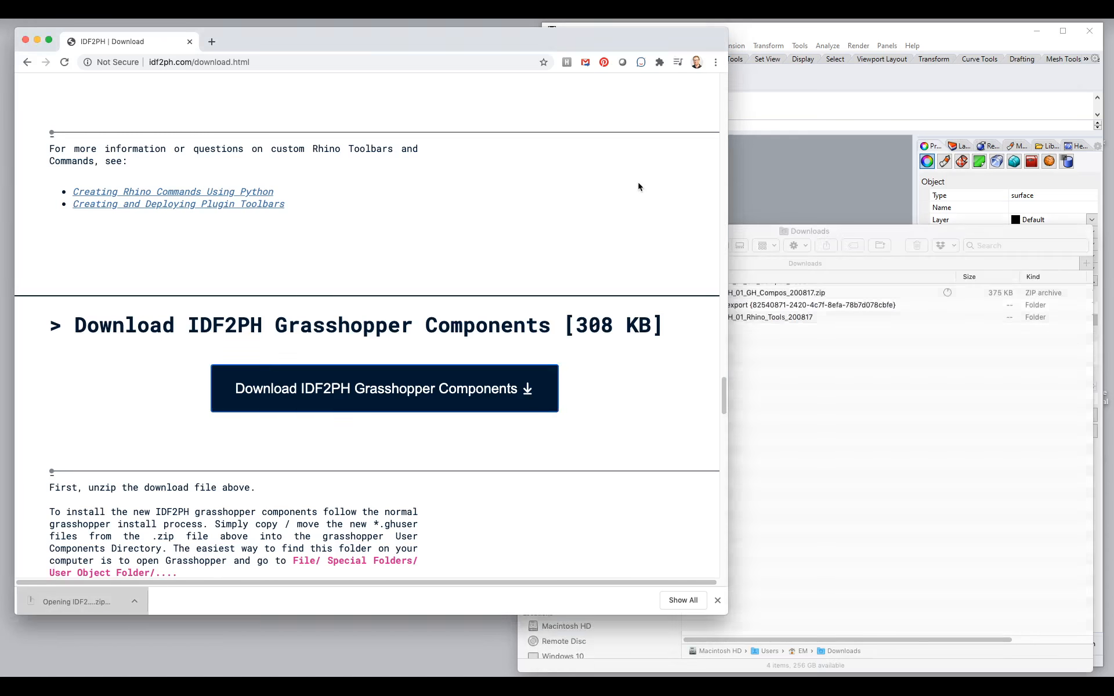
Delete the components zip, the PHPPexport folder and the IDF2PH_01_Rhino_Tools_200817 folder from Downloads
{"action": "left_click_drag", "start_coordinate": [808, 376], "coordinate": [758, 306]}
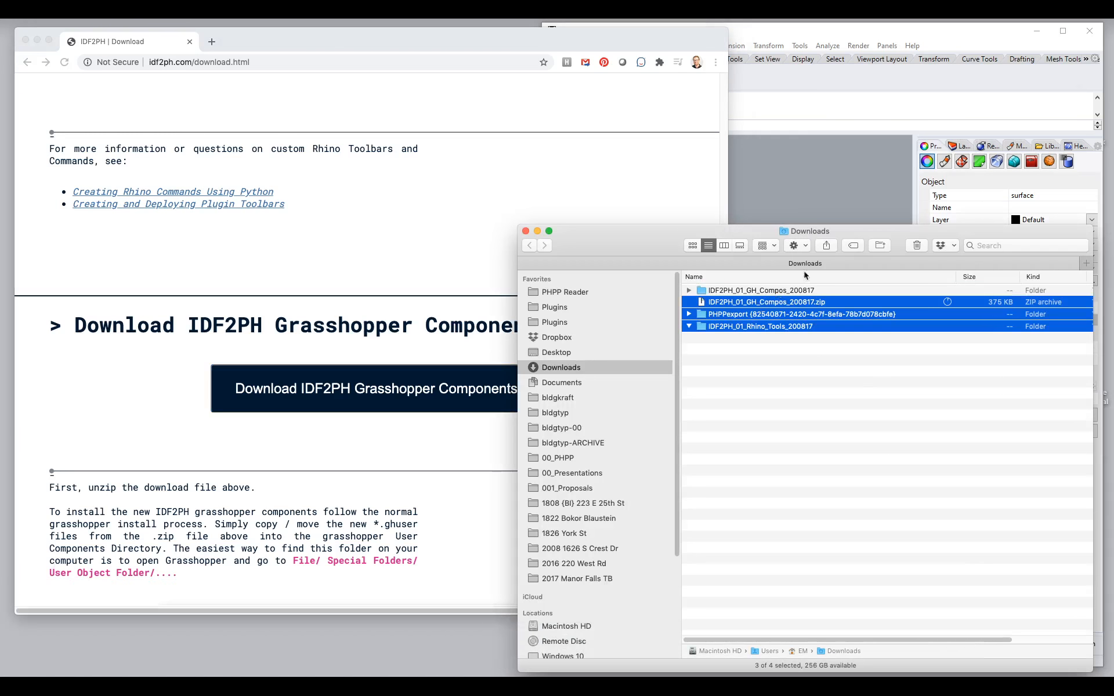
{"action": "left_click", "coordinate": [916, 245]}
{"action": "left_click_drag", "start_coordinate": [855, 240], "coordinate": [561, 232]}
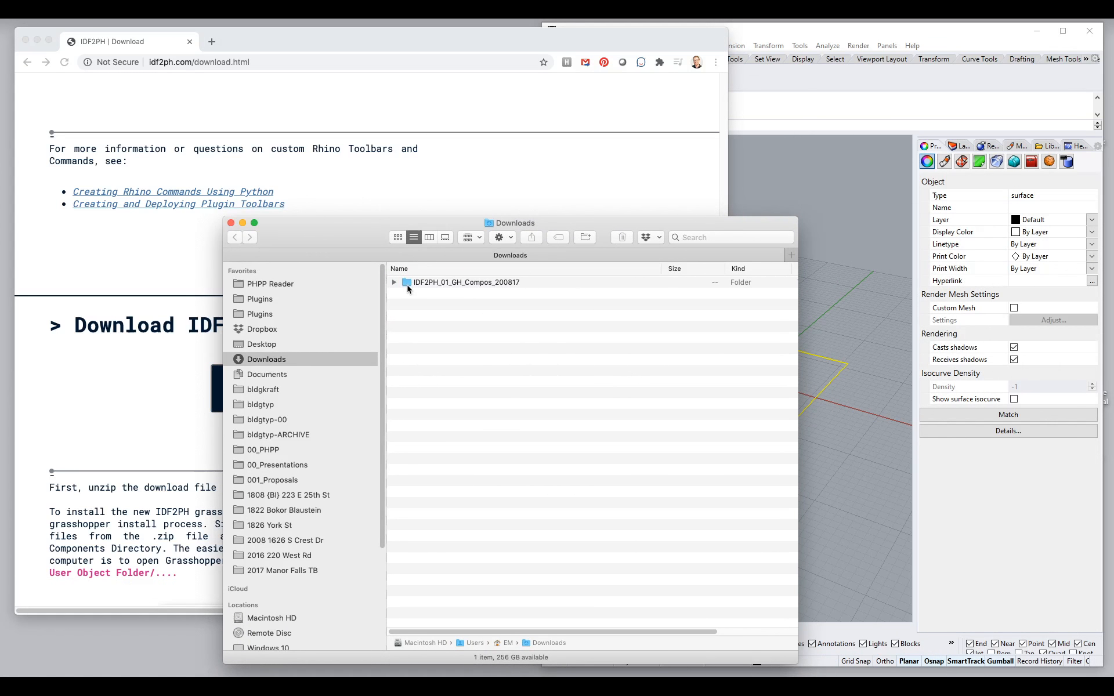
Expand the IDF2PH_01_GH_Compos_200817 folder to view its .ghuser files, and place the Downloads window clear of Rhino
{"action": "left_click", "coordinate": [513, 286]}
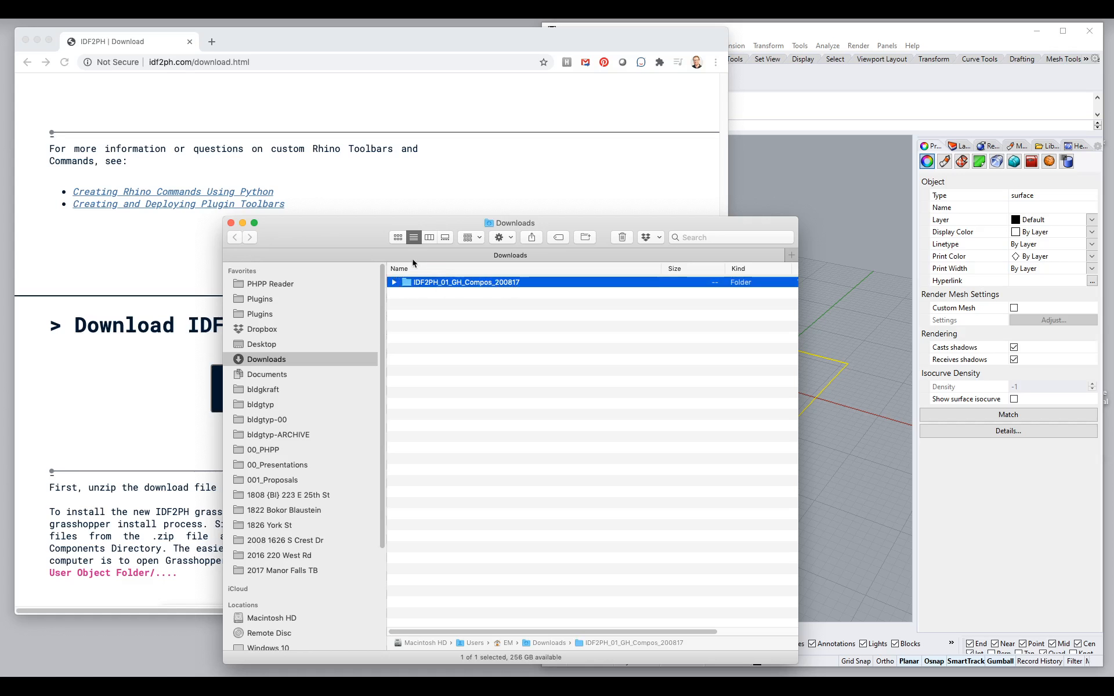
{"action": "left_click", "coordinate": [394, 282]}
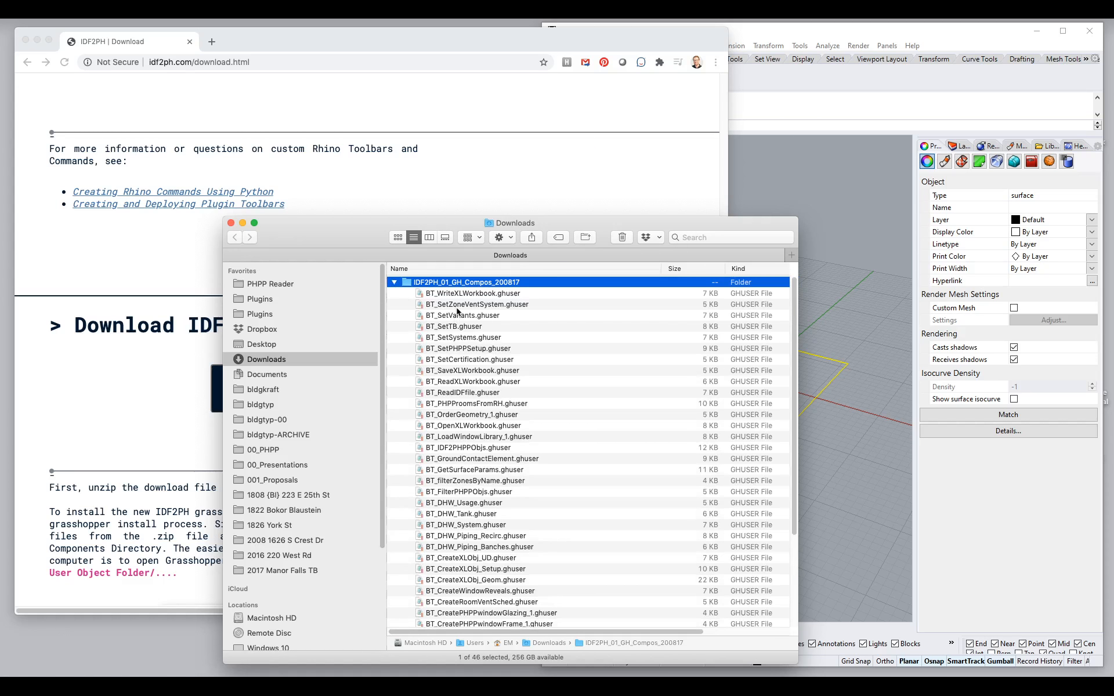
{"action": "scroll", "coordinate": [457, 312], "scroll_direction": "down", "scroll_amount": 10}
{"action": "scroll", "coordinate": [535, 448], "scroll_direction": "up", "scroll_amount": 5}
{"action": "left_click_drag", "start_coordinate": [743, 228], "coordinate": [529, 245]}
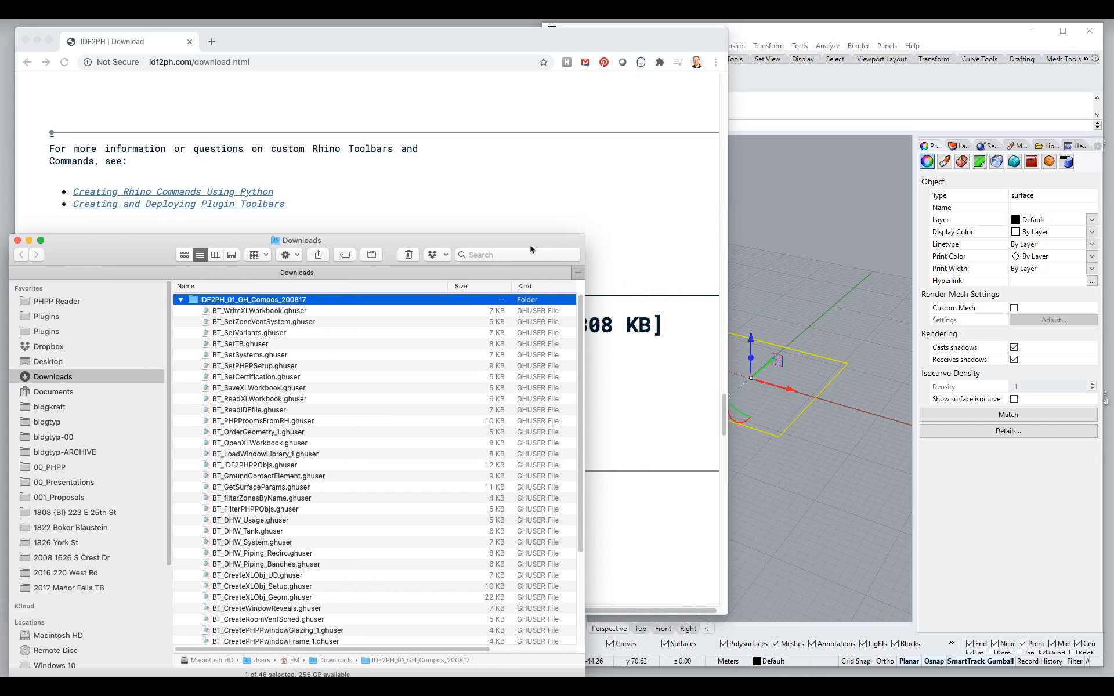
Switch to Rhino, launch Grasshopper and open its User Object Folder
{"action": "left_click", "coordinate": [767, 236]}
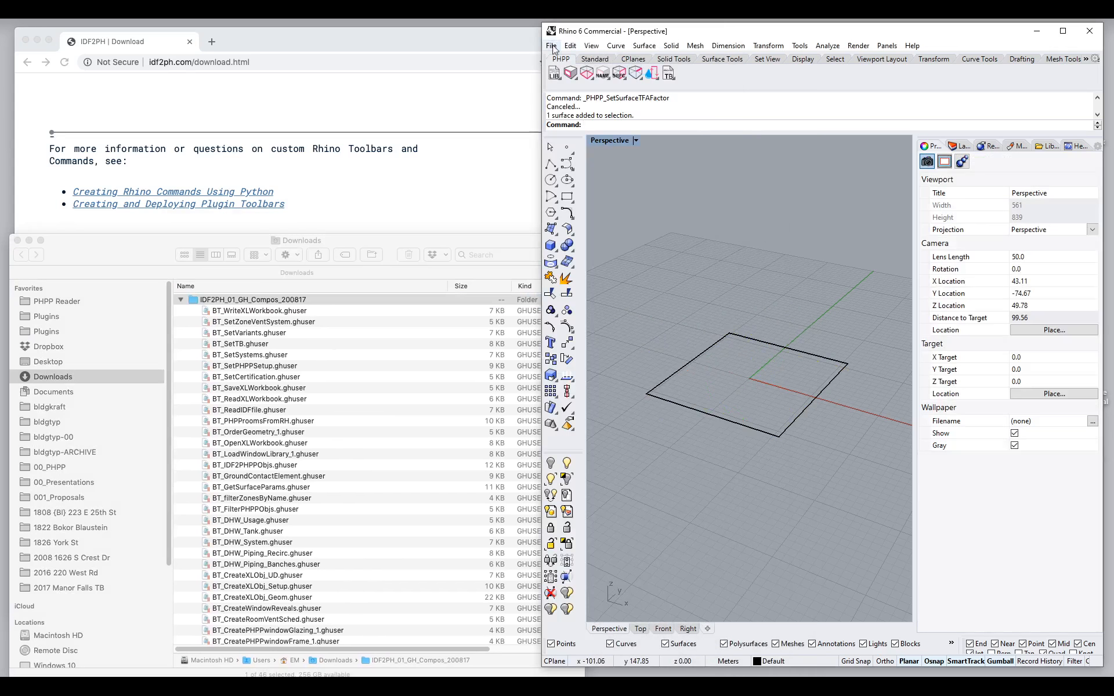
{"action": "left_click", "coordinate": [592, 60]}
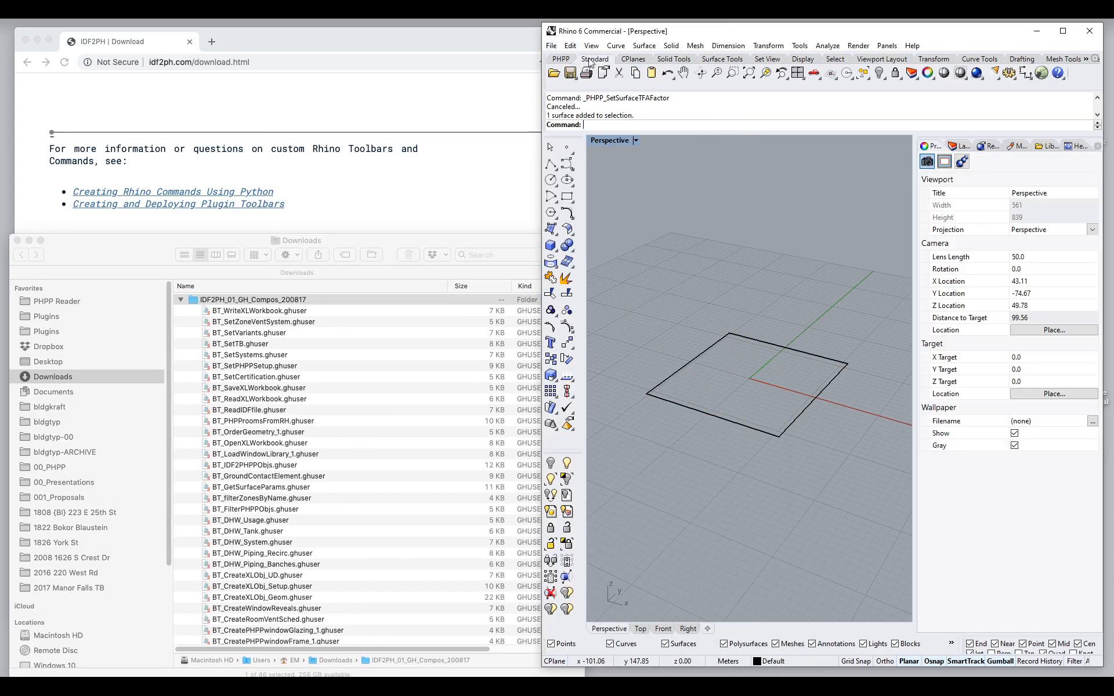
{"action": "left_click", "coordinate": [1042, 73]}
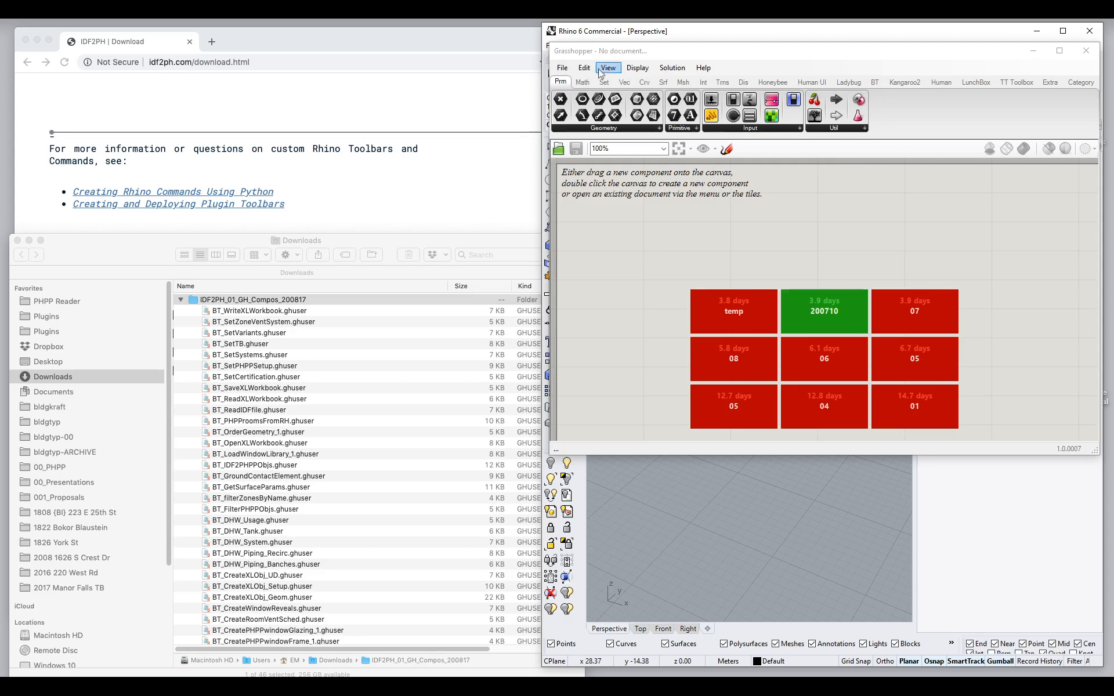
{"action": "left_click", "coordinate": [562, 69]}
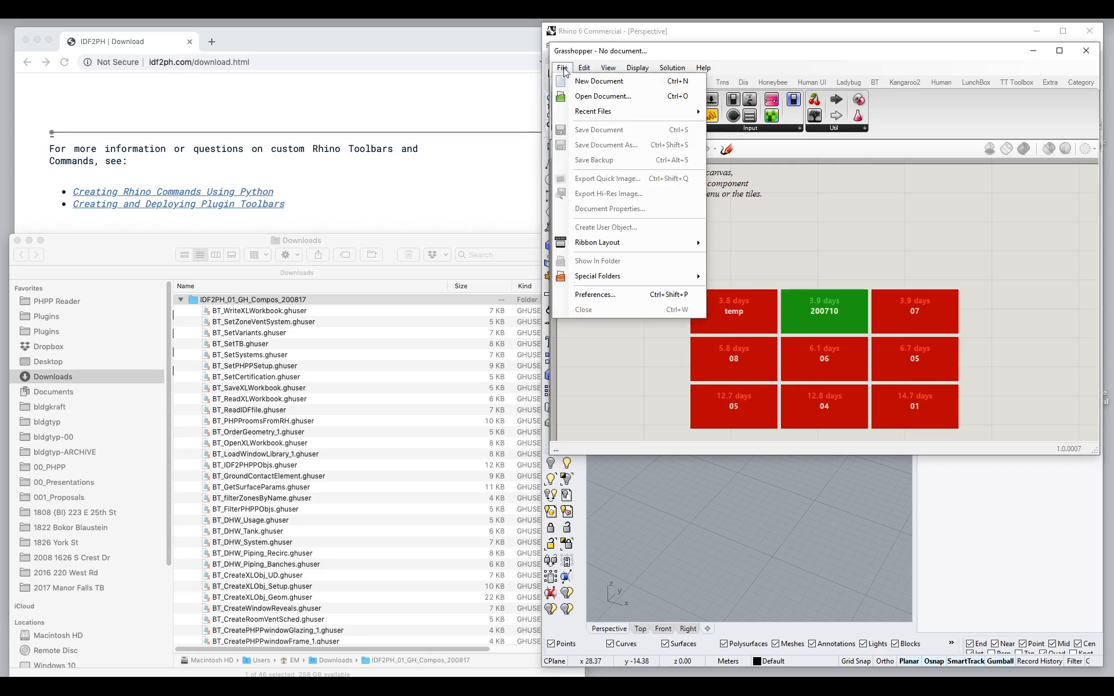
{"action": "mouse_move", "coordinate": [613, 281]}
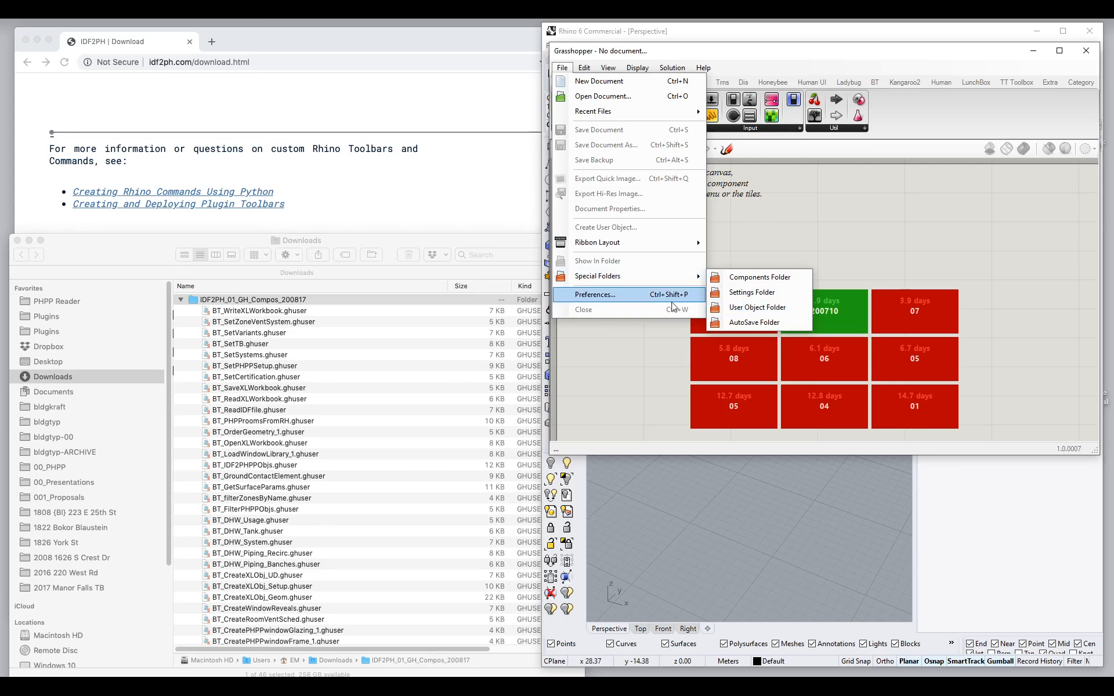
{"action": "mouse_move", "coordinate": [684, 276]}
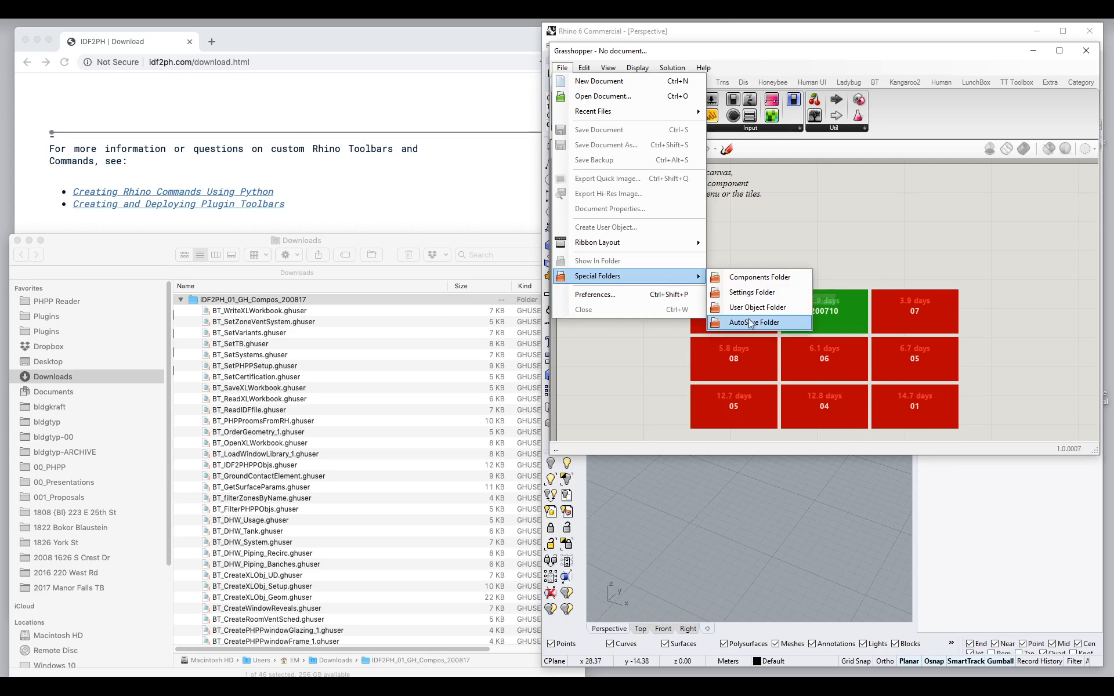
{"action": "left_click", "coordinate": [751, 308]}
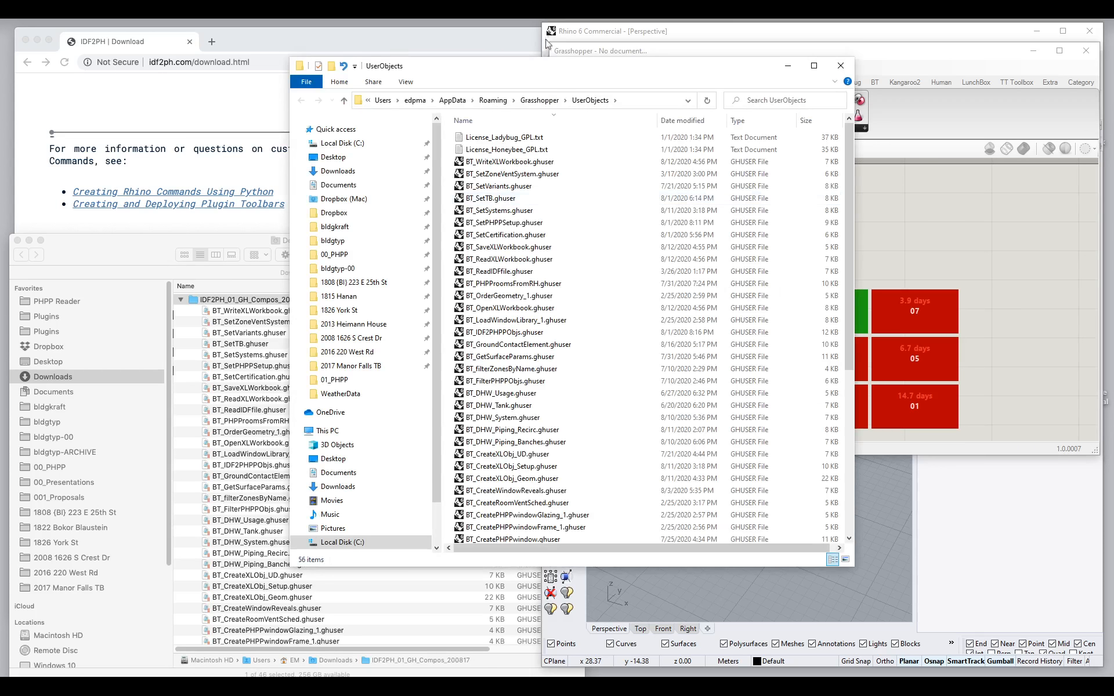
Move the UserObjects window beside the Downloads file list, and open the User Object Folder from Grasshopper again
{"action": "left_click_drag", "start_coordinate": [671, 113], "coordinate": [810, 161]}
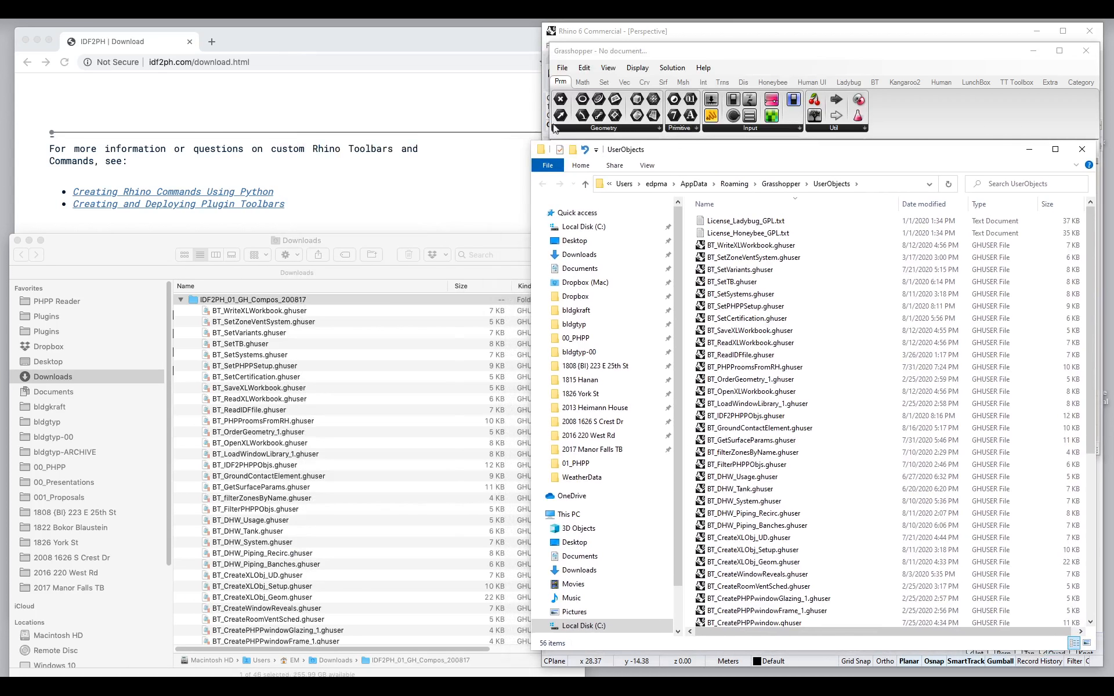
{"action": "left_click_drag", "start_coordinate": [531, 144], "coordinate": [553, 128]}
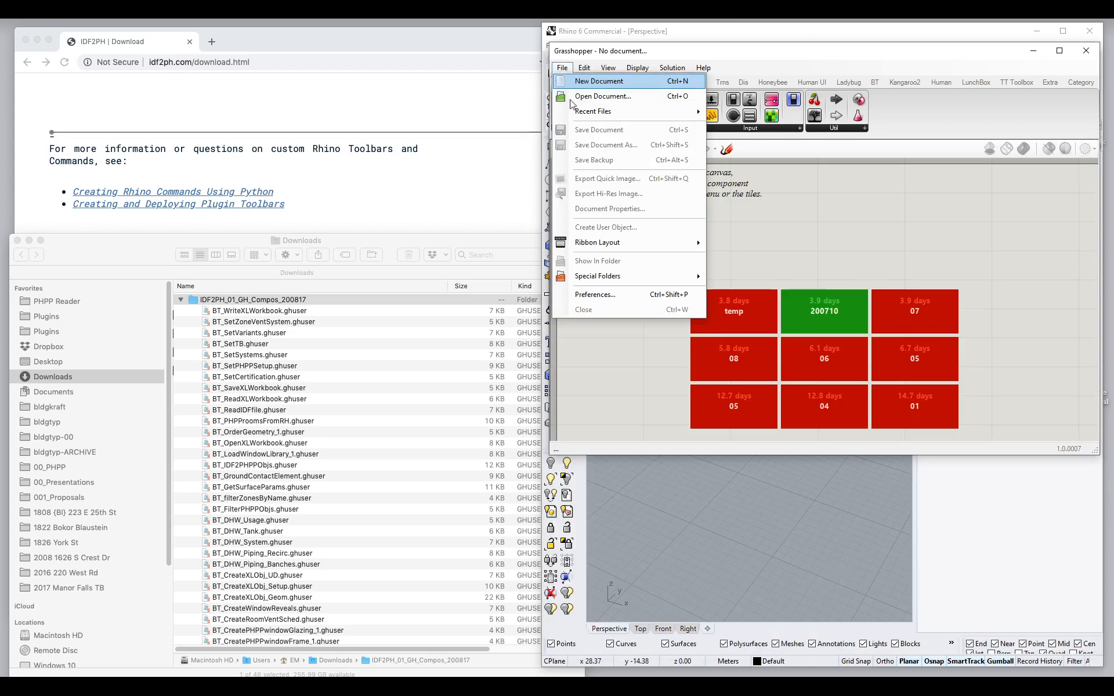
{"action": "left_click", "coordinate": [562, 68]}
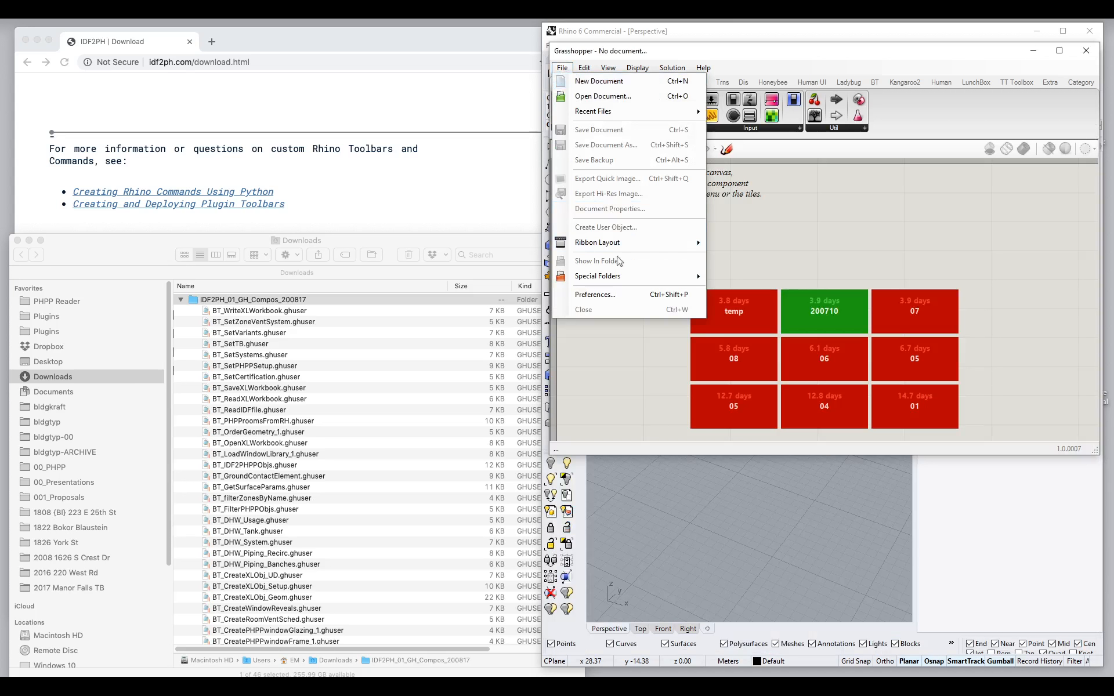
{"action": "left_click", "coordinate": [770, 308]}
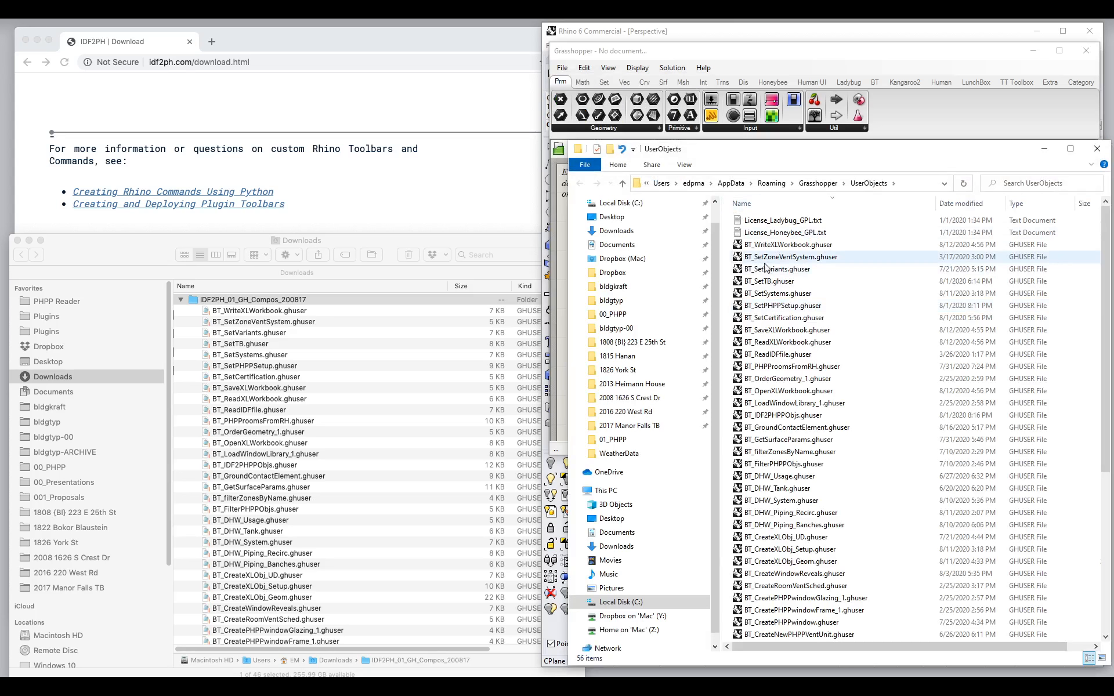
Select all the BT_ .ghuser files in the IDF2PH_01_GH_Compos_200817 folder and look through the files in the UserObjects folder
{"action": "left_click", "coordinate": [297, 356]}
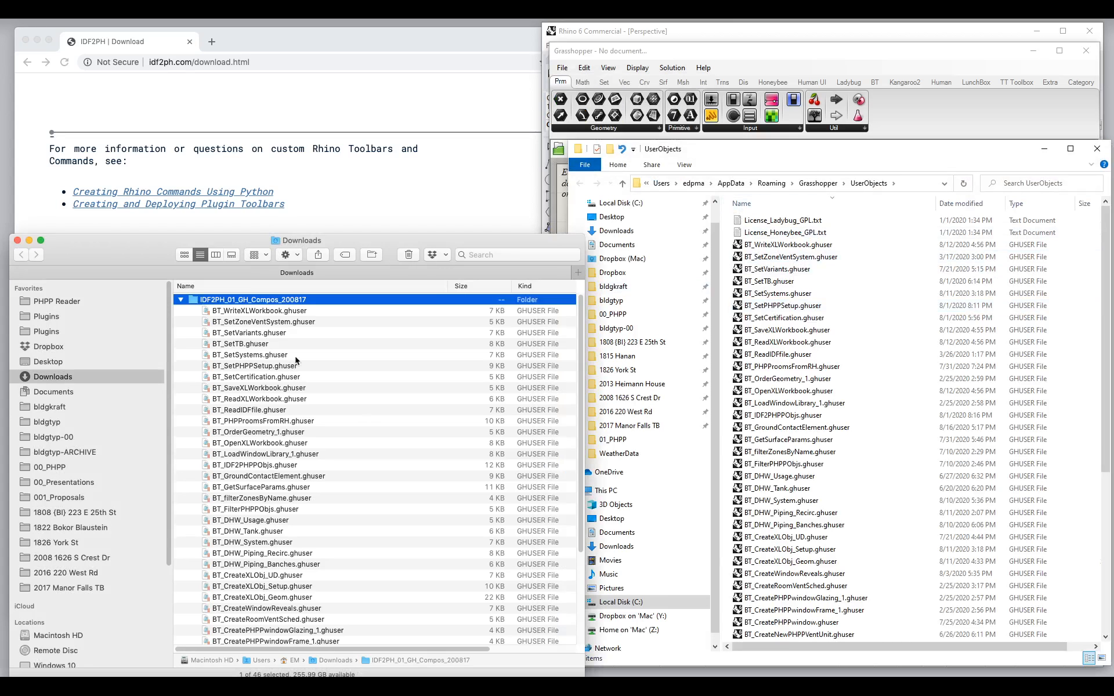
{"action": "left_click", "coordinate": [280, 313]}
{"action": "scroll", "coordinate": [295, 464], "scroll_direction": "down", "scroll_amount": 5}
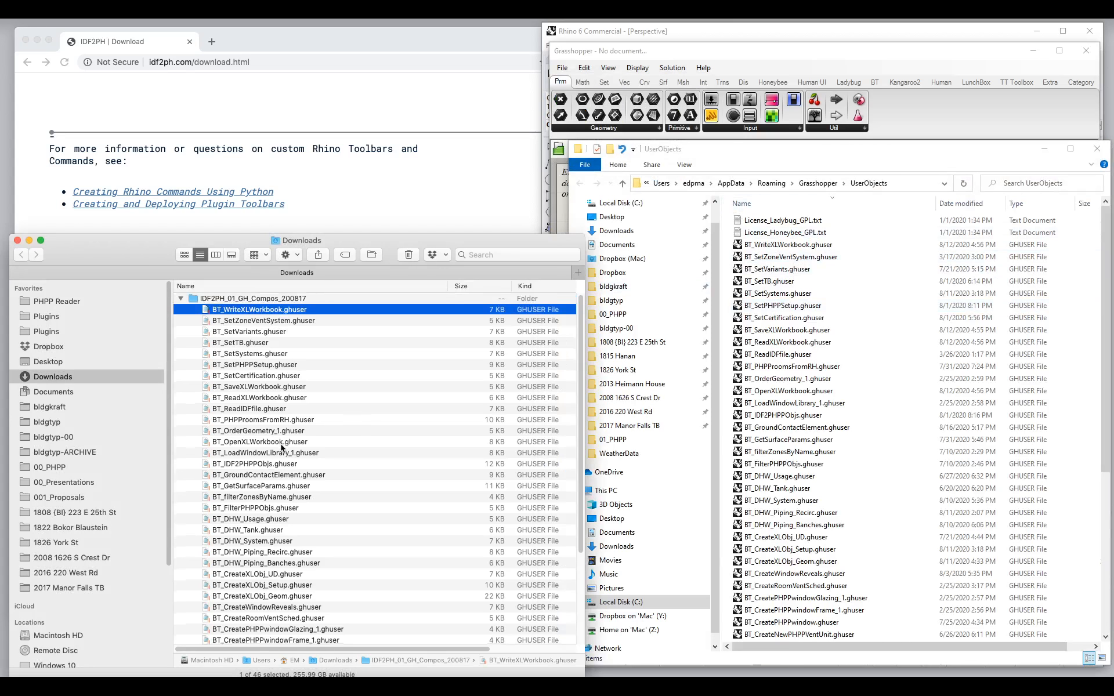
{"action": "left_click", "coordinate": [272, 639], "text": "shift"}
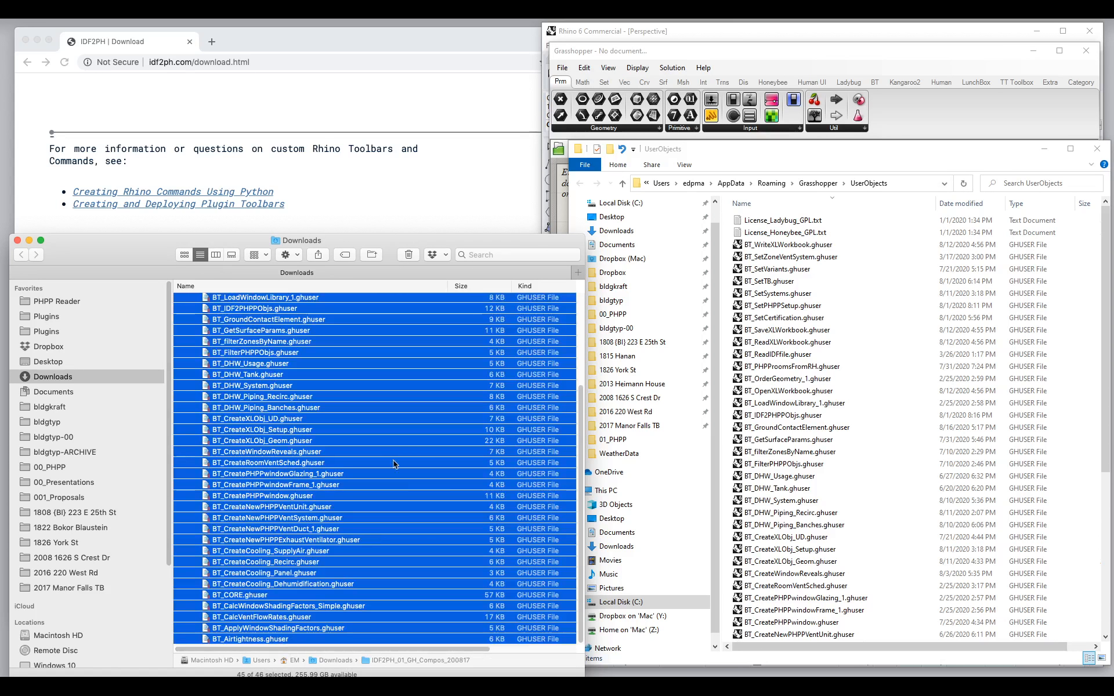
{"action": "scroll", "coordinate": [232, 406], "scroll_direction": "up", "scroll_amount": 5}
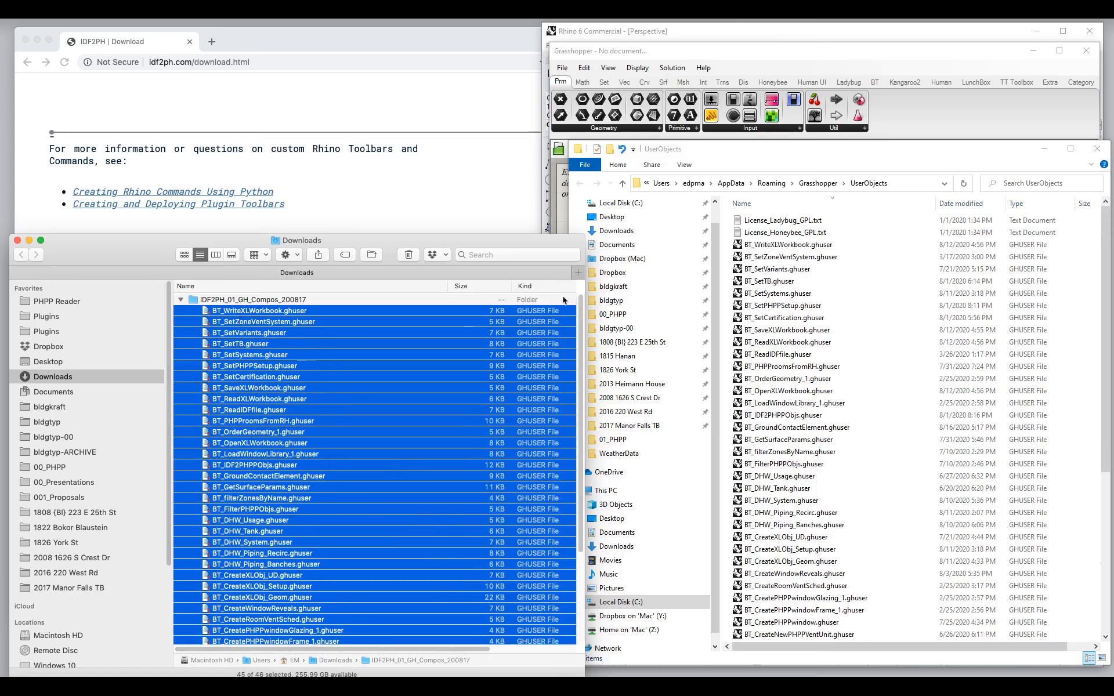
{"action": "left_click_drag", "start_coordinate": [560, 310], "coordinate": [264, 378]}
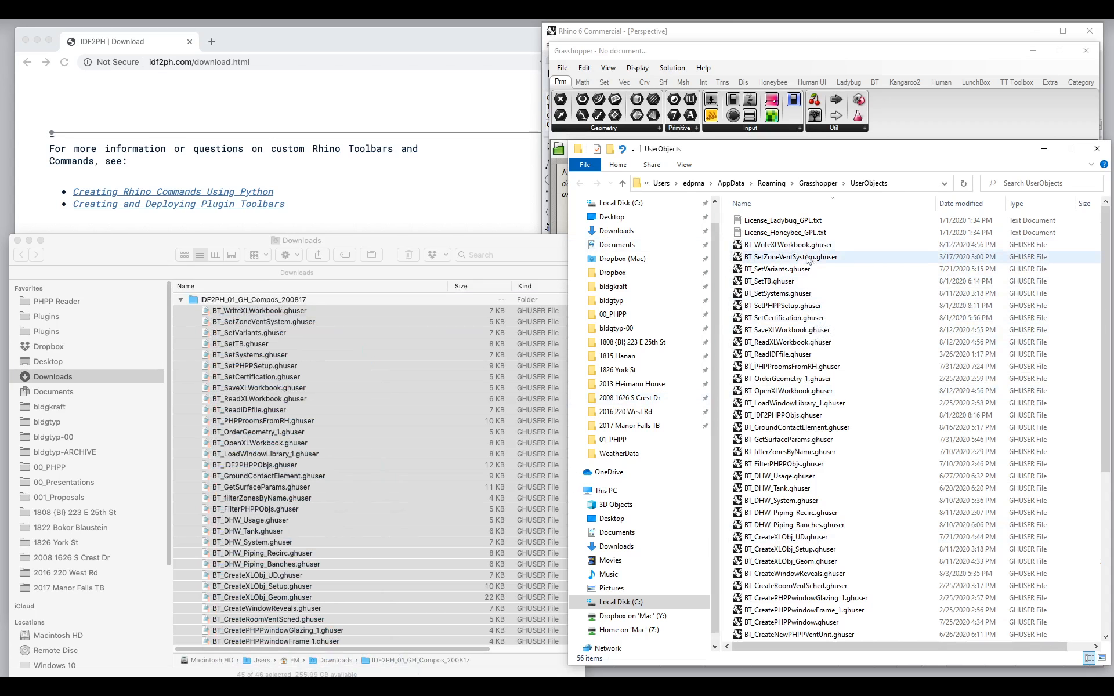
{"action": "left_click", "coordinate": [797, 233]}
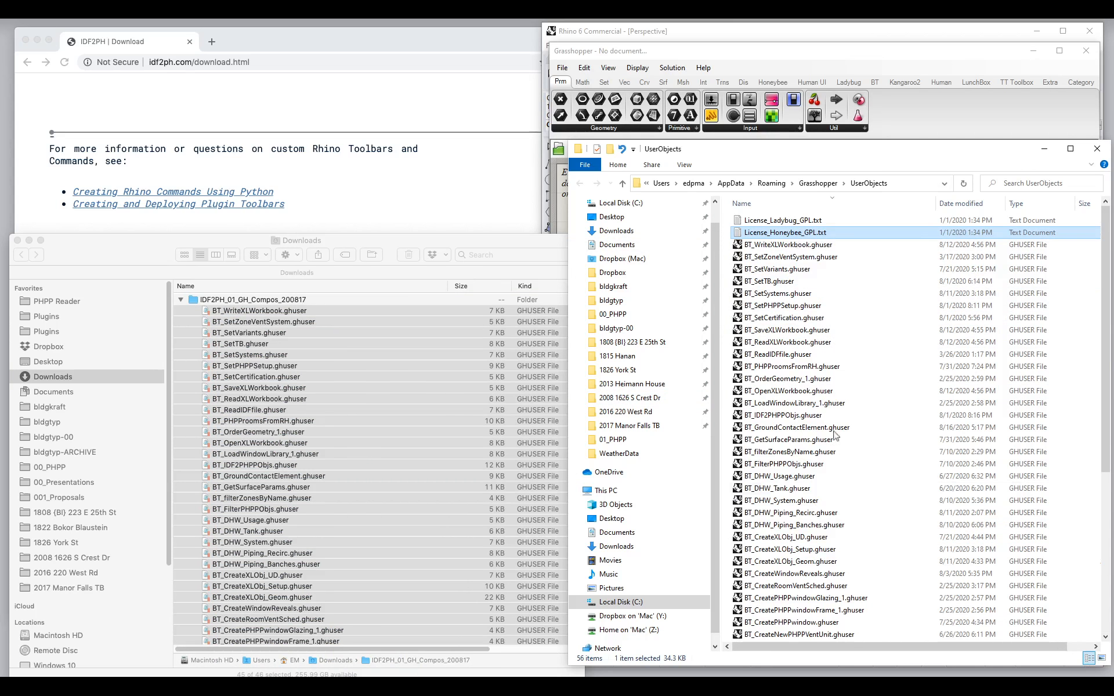
{"action": "scroll", "coordinate": [798, 406], "scroll_direction": "down", "scroll_amount": 7}
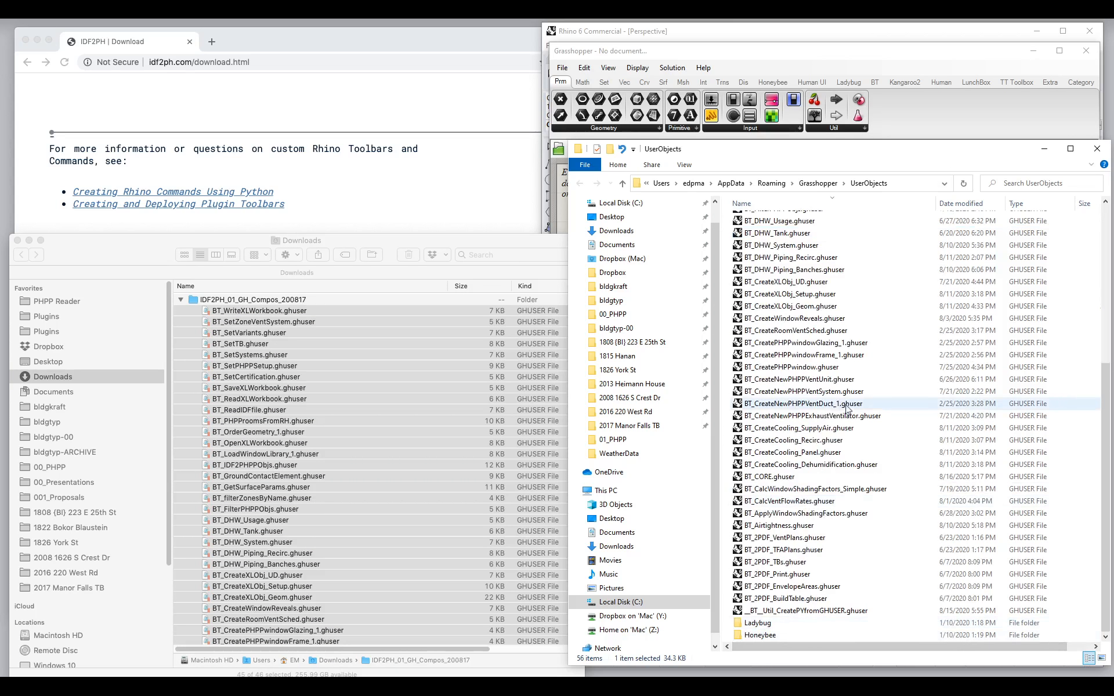
{"action": "scroll", "coordinate": [853, 406], "scroll_direction": "up", "scroll_amount": 7}
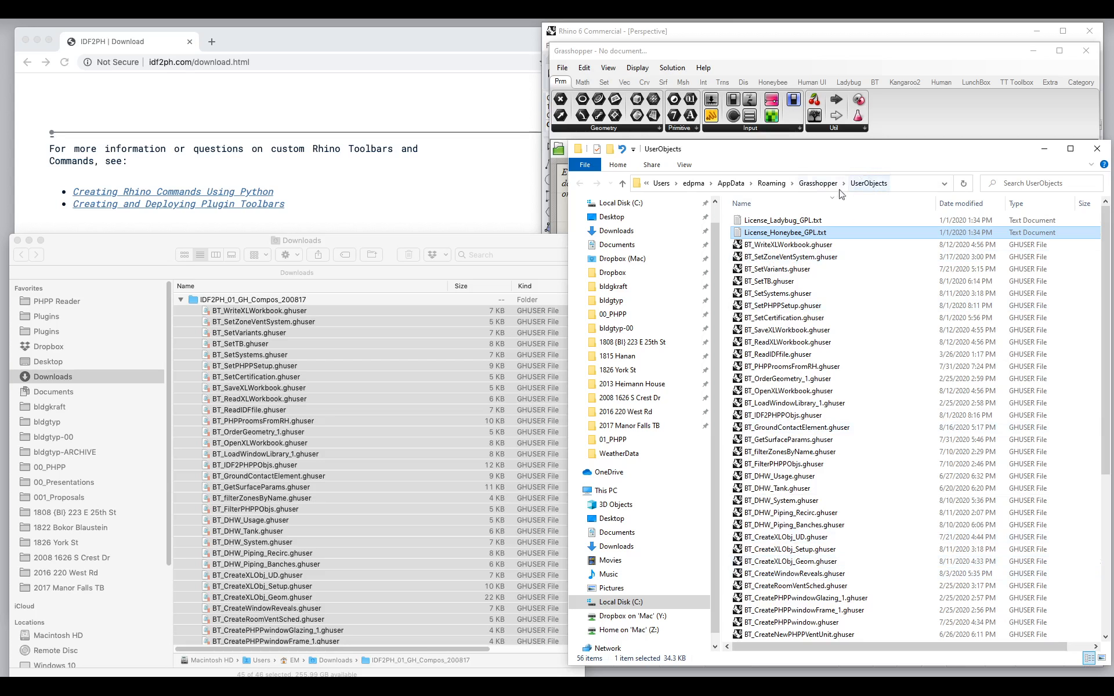
Show the BT components in Grasshopper and place the Ventilator component (BT_CreateNewPHPPVentUnit) on the canvas as a trial
{"action": "left_click", "coordinate": [875, 86]}
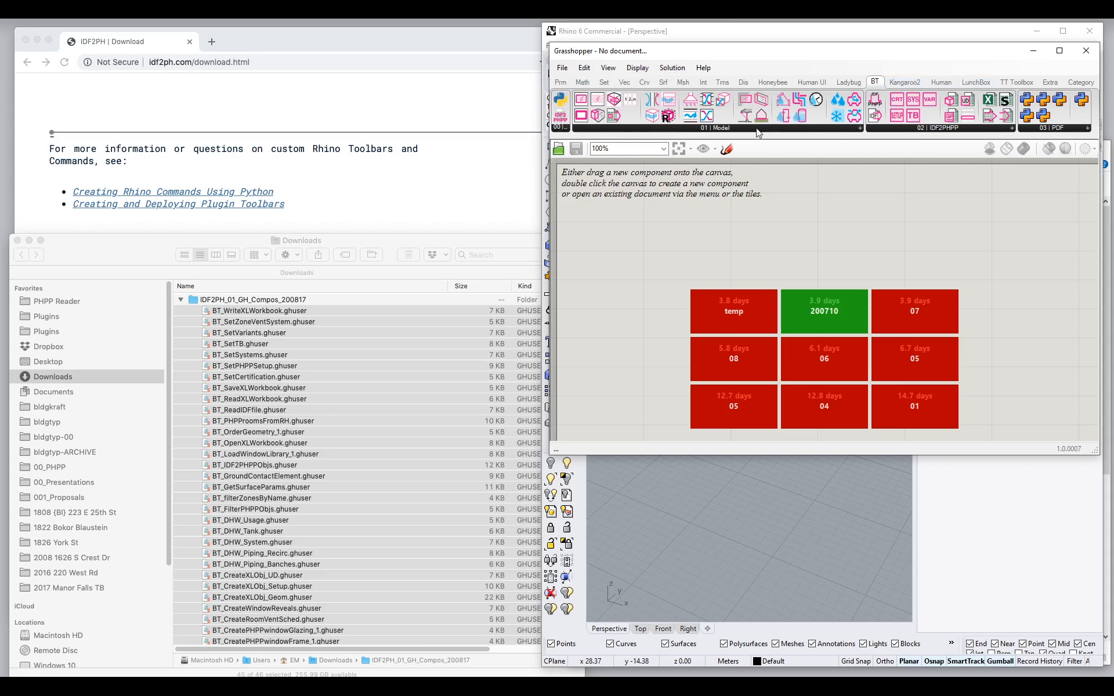
{"action": "left_click", "coordinate": [855, 129]}
{"action": "left_click", "coordinate": [730, 266]}
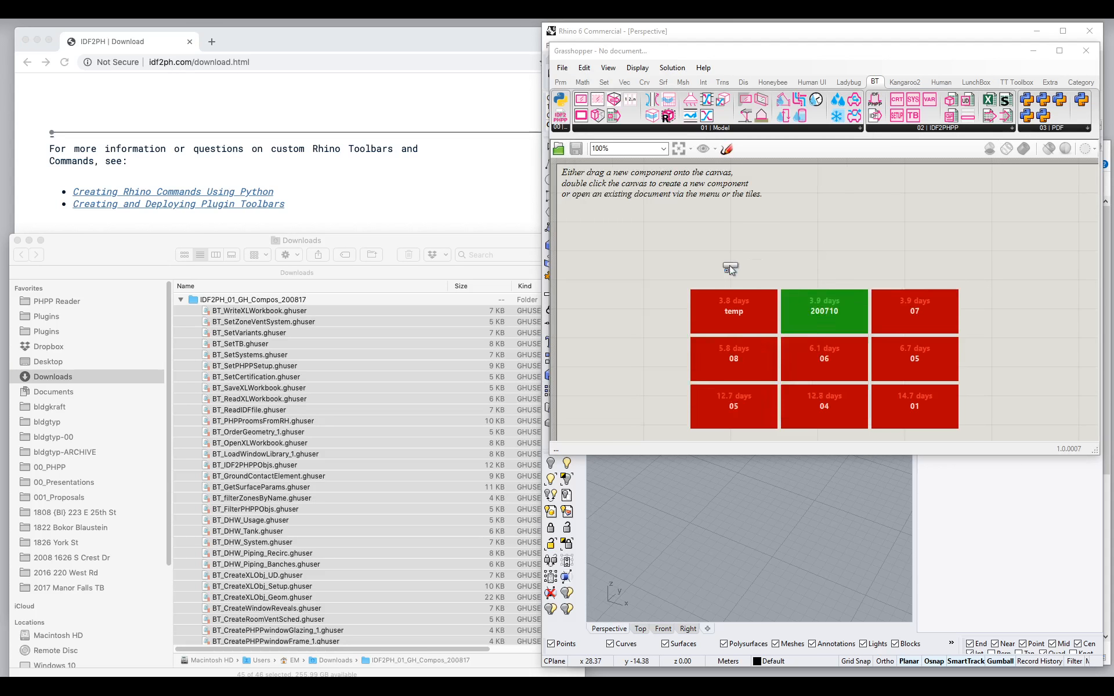
{"action": "left_click", "coordinate": [785, 255]}
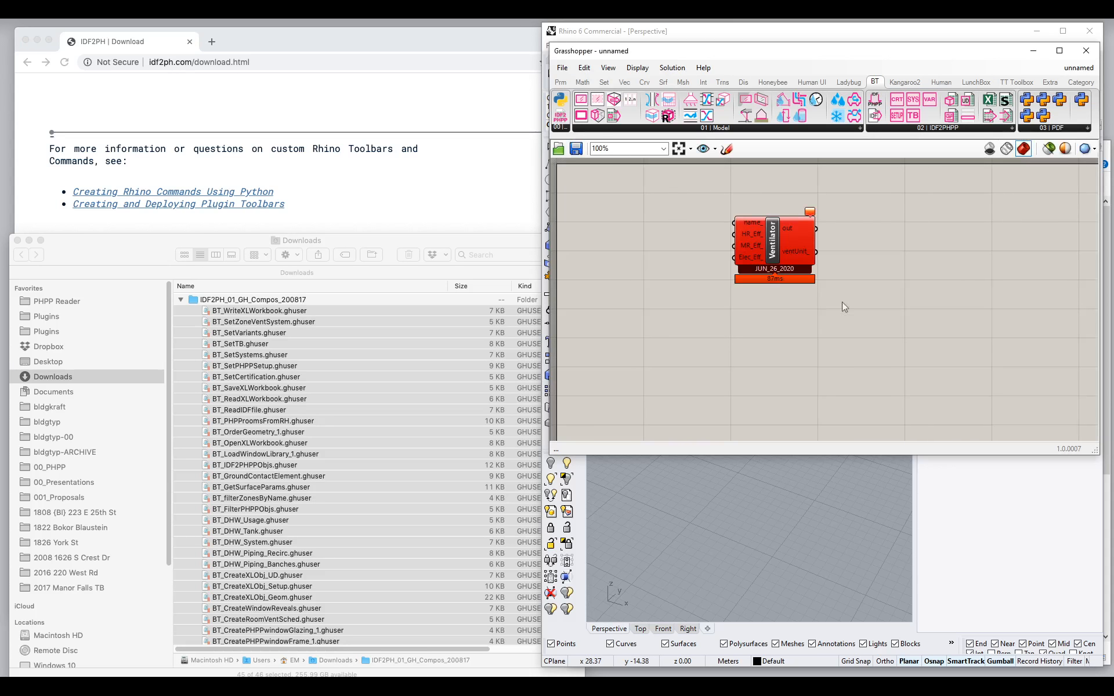
{"action": "left_click", "coordinate": [778, 246]}
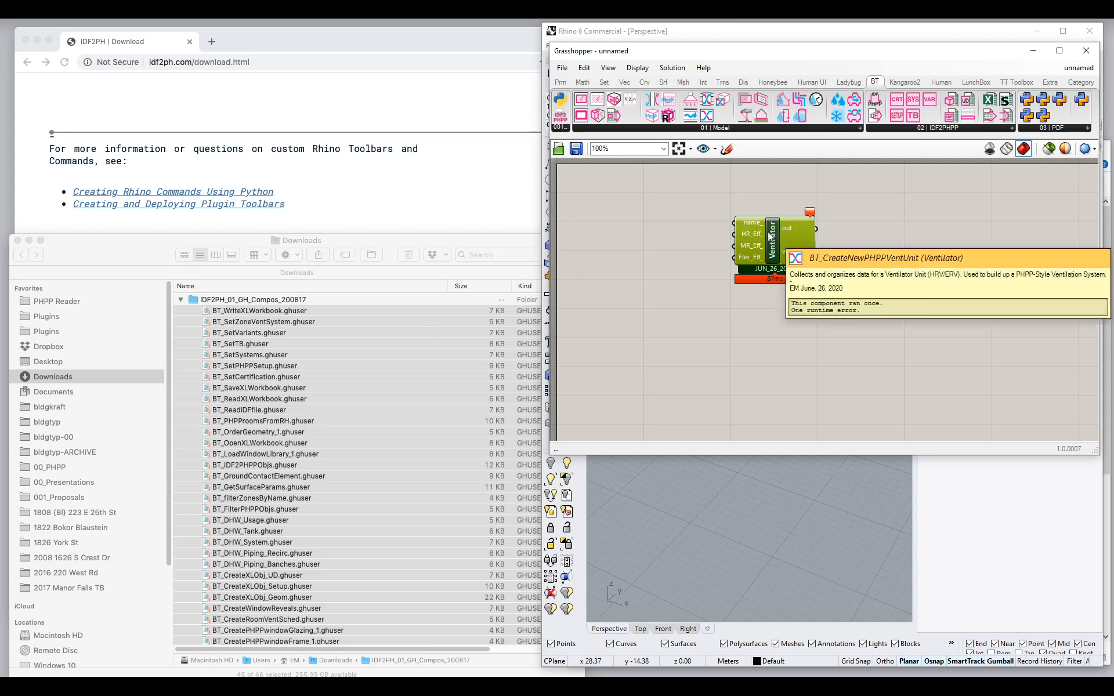
Close Grasshopper and Rhino without saving the open documents, and close both UserObjects windows
{"action": "left_click", "coordinate": [1086, 51]}
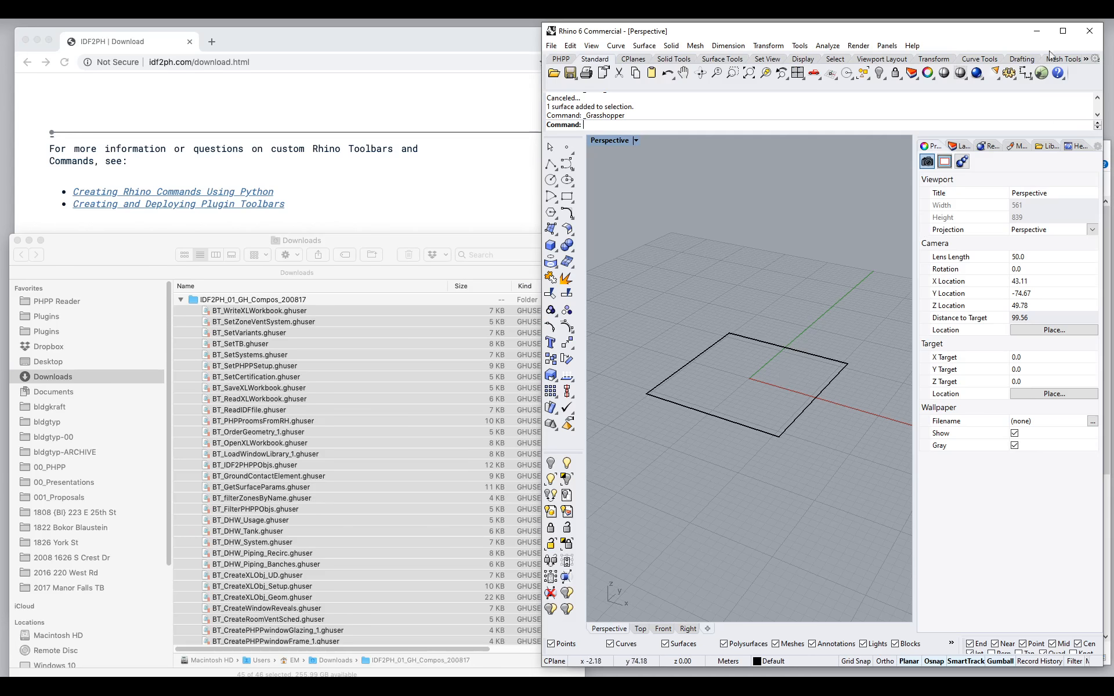
{"action": "left_click", "coordinate": [1089, 31]}
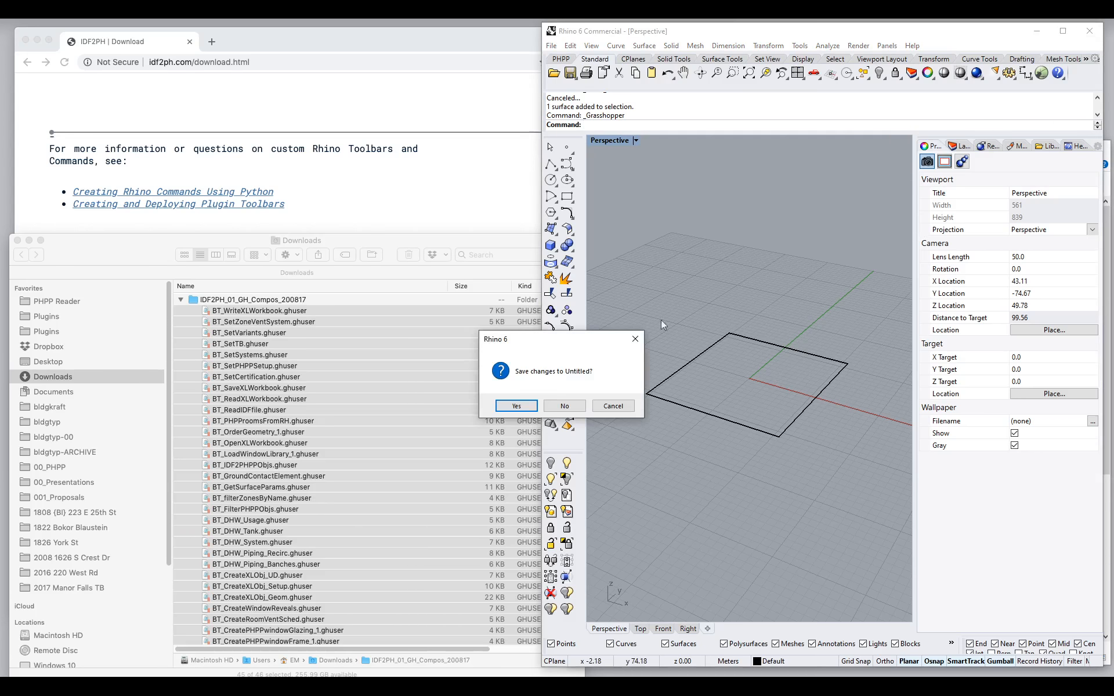
{"action": "left_click", "coordinate": [582, 406]}
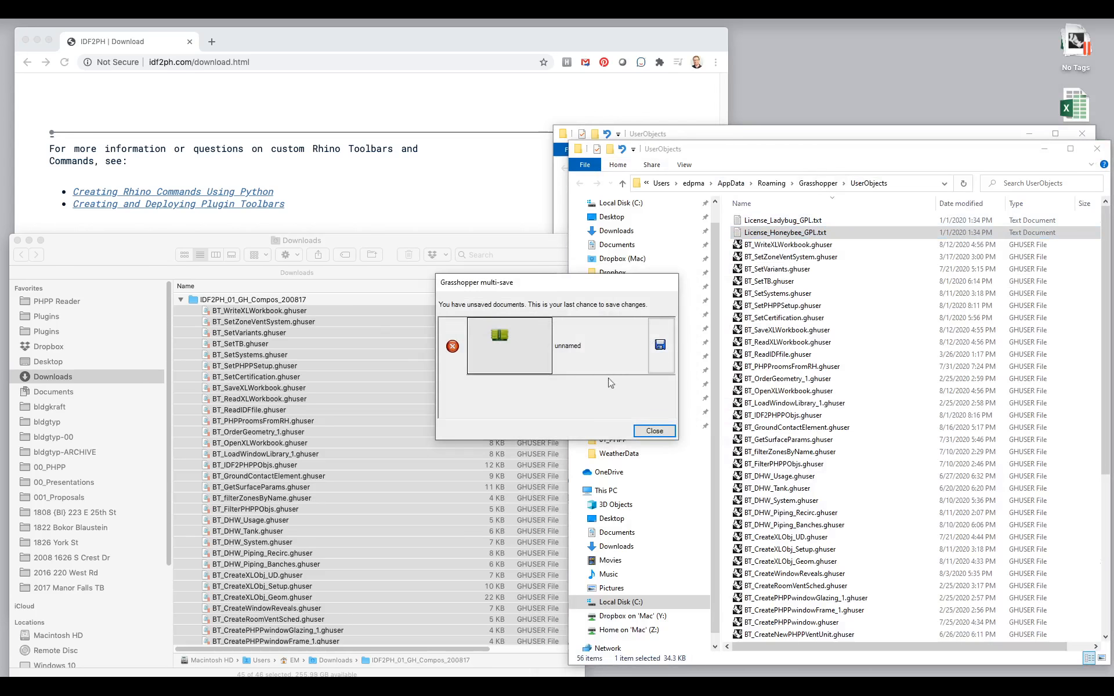
{"action": "left_click", "coordinate": [656, 431]}
{"action": "left_click", "coordinate": [1097, 149]}
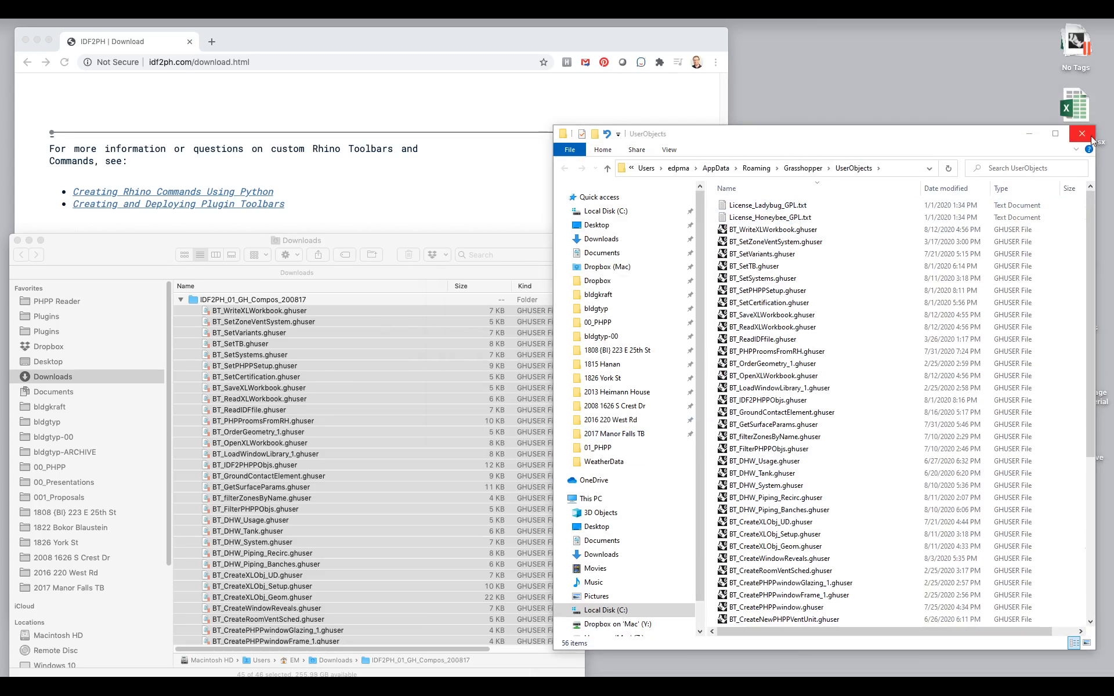
{"action": "left_click", "coordinate": [801, 431]}
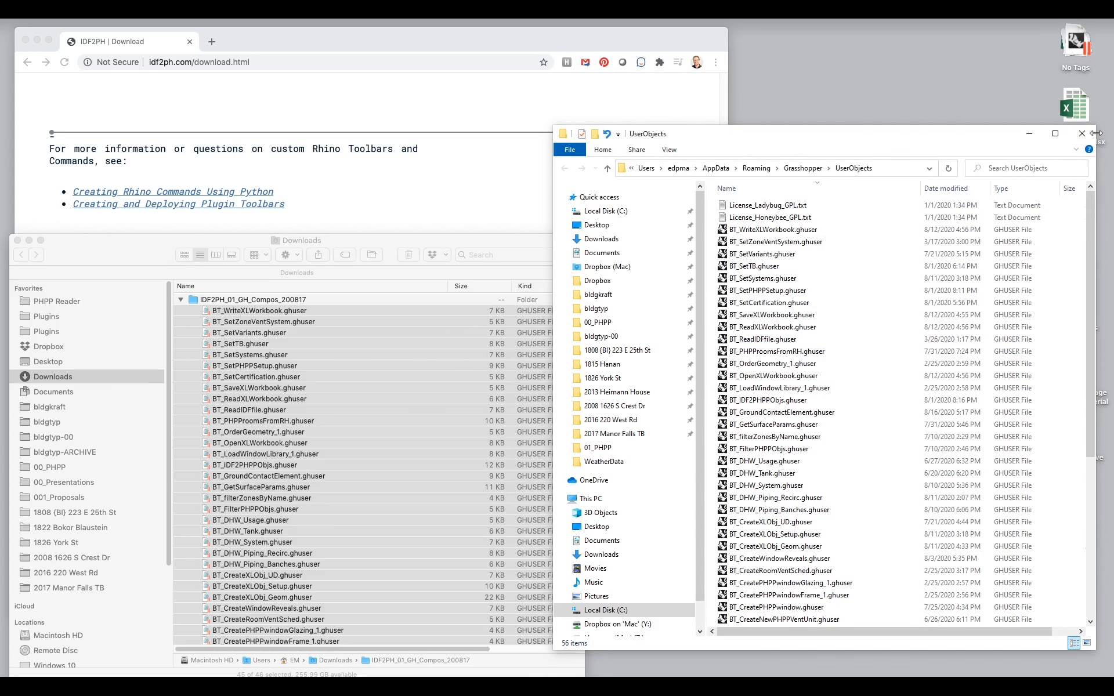
{"action": "left_click", "coordinate": [1081, 133]}
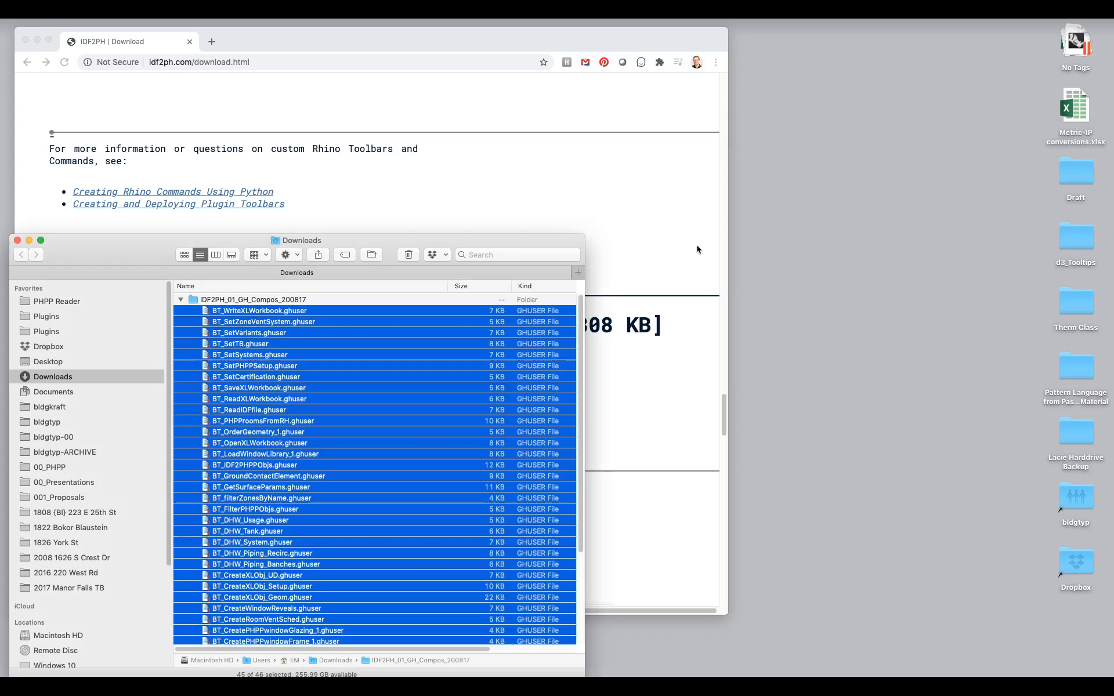
Delete the IDF2PH_01_GH_Compos_200817 folder from Downloads and move the Downloads window clear of the download page
{"action": "left_click", "coordinate": [181, 299]}
{"action": "left_click", "coordinate": [194, 301]}
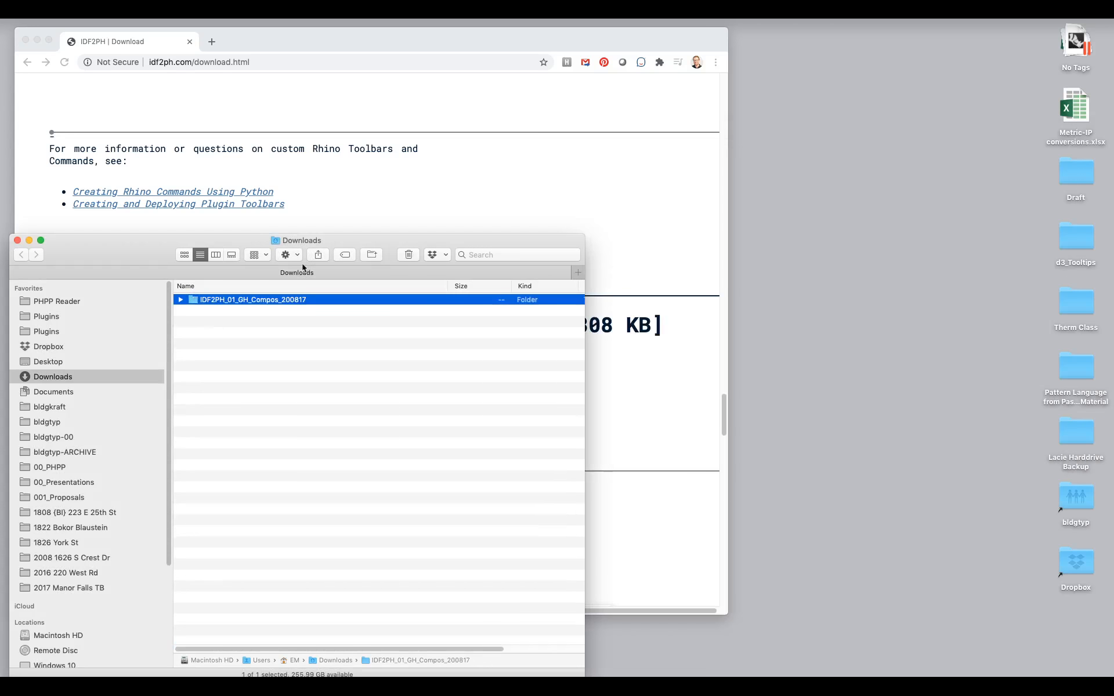
{"action": "left_click", "coordinate": [411, 257]}
{"action": "left_click_drag", "start_coordinate": [302, 240], "coordinate": [731, 222]}
Read the remaining Grasshopper install instructions and the Excel Interop DLL section, noting the DLL's file name and its target scripts folder
{"action": "left_click", "coordinate": [415, 204]}
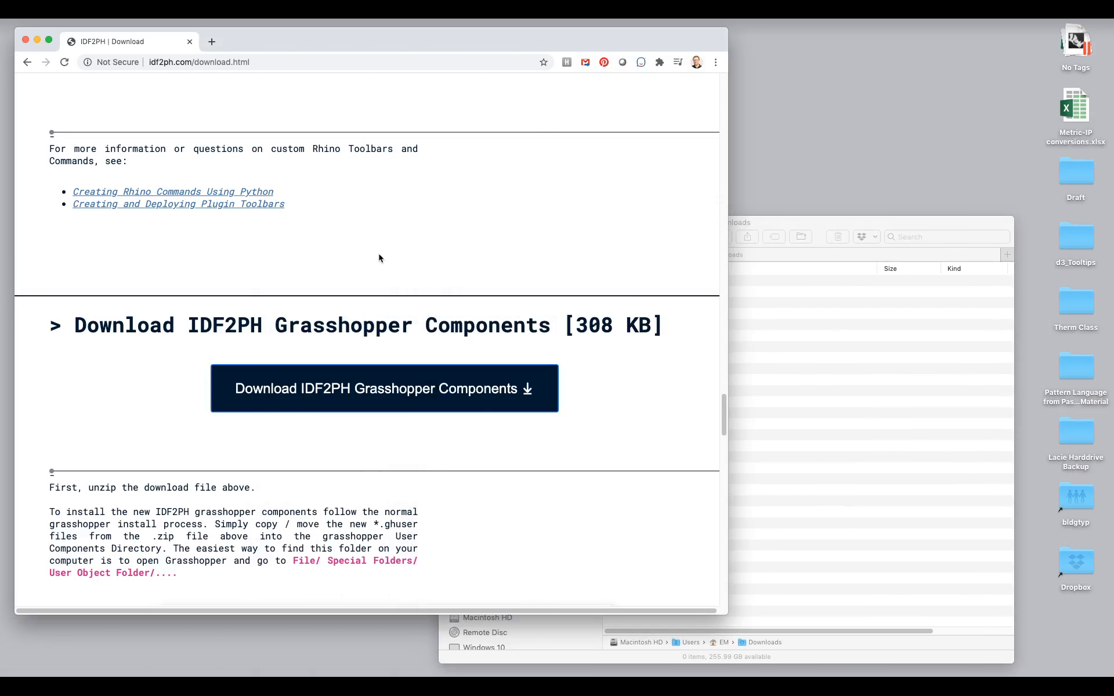
{"action": "scroll", "coordinate": [377, 259], "scroll_direction": "down", "scroll_amount": 5}
{"action": "scroll", "coordinate": [182, 294], "scroll_direction": "down", "scroll_amount": 7}
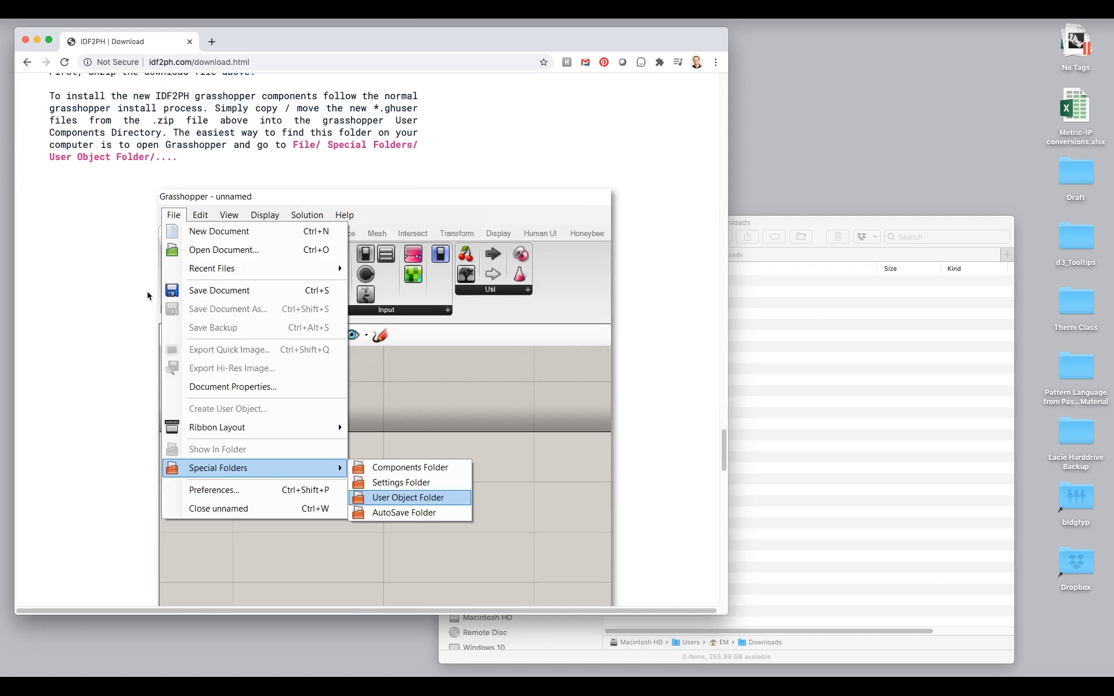
{"action": "scroll", "coordinate": [294, 377], "scroll_direction": "down", "scroll_amount": 3}
{"action": "scroll", "coordinate": [291, 331], "scroll_direction": "down", "scroll_amount": 5}
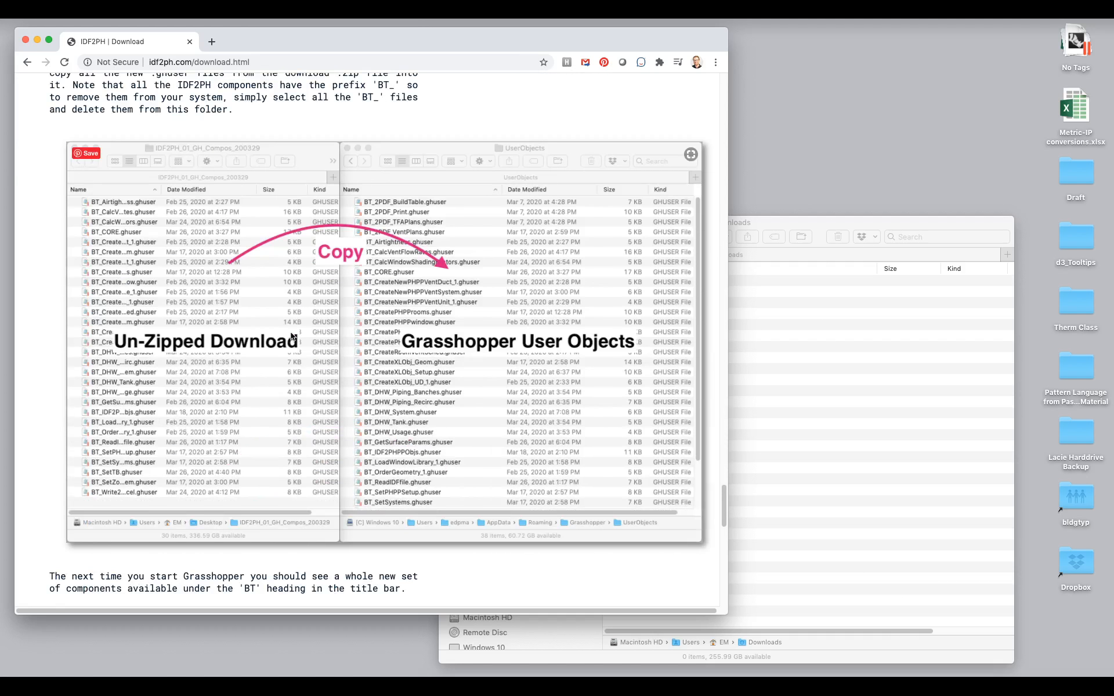
{"action": "scroll", "coordinate": [292, 409], "scroll_direction": "down", "scroll_amount": 5}
{"action": "scroll", "coordinate": [264, 384], "scroll_direction": "down", "scroll_amount": 9}
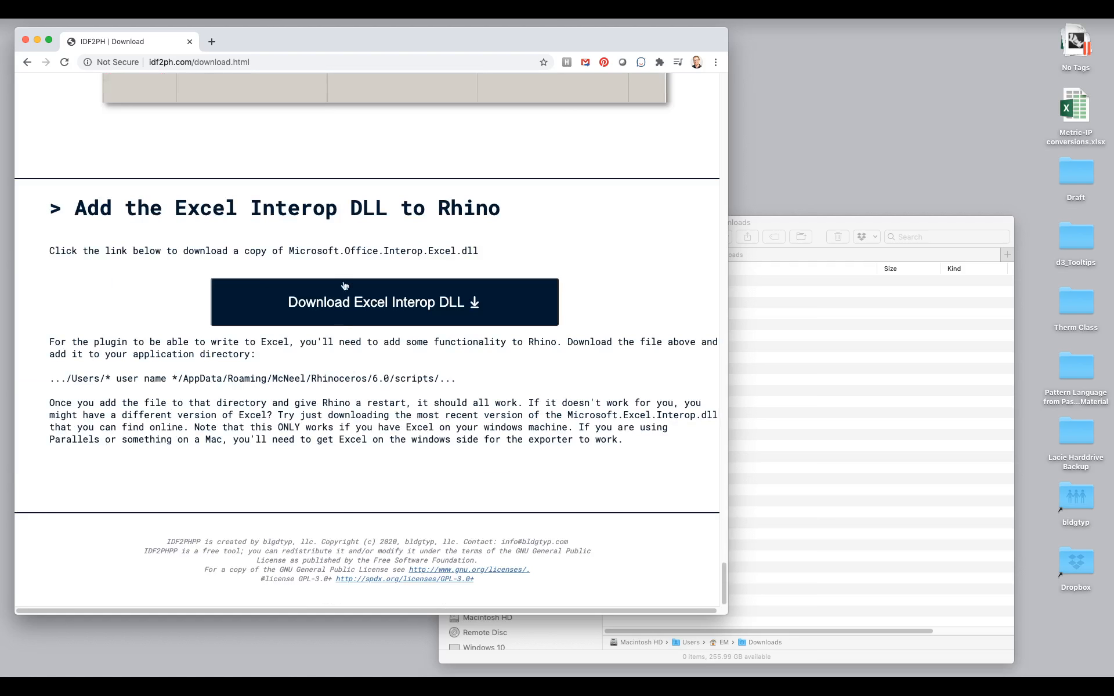
{"action": "left_click_drag", "start_coordinate": [292, 250], "coordinate": [477, 251]}
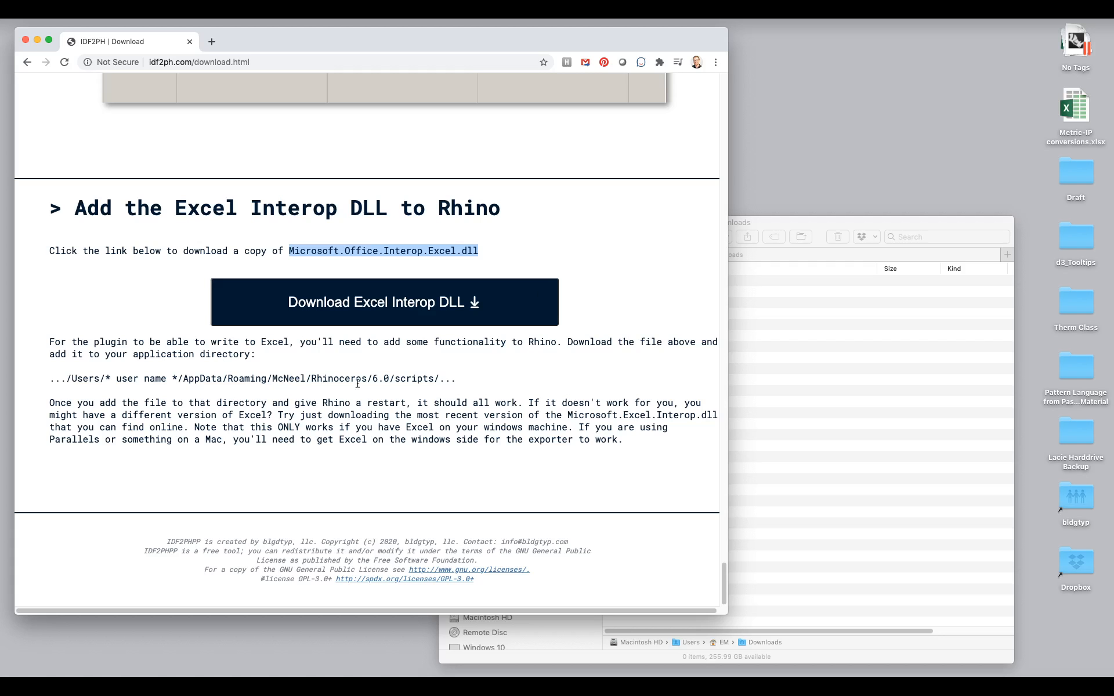
{"action": "left_click_drag", "start_coordinate": [397, 378], "coordinate": [432, 377]}
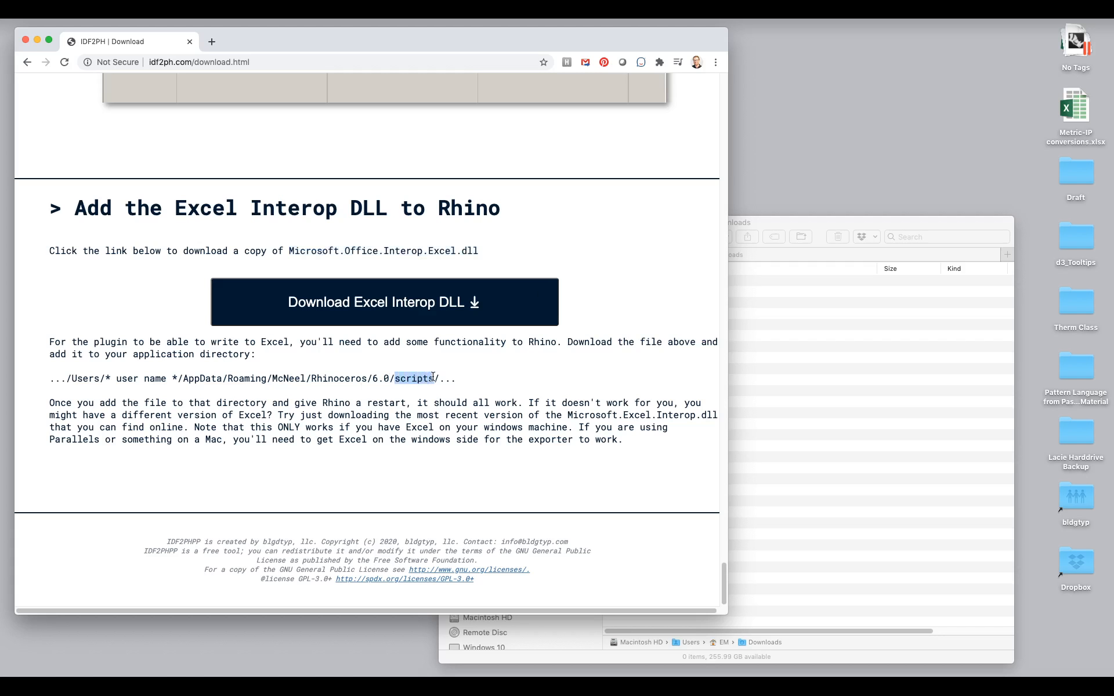
{"action": "left_click_drag", "start_coordinate": [481, 252], "coordinate": [288, 244]}
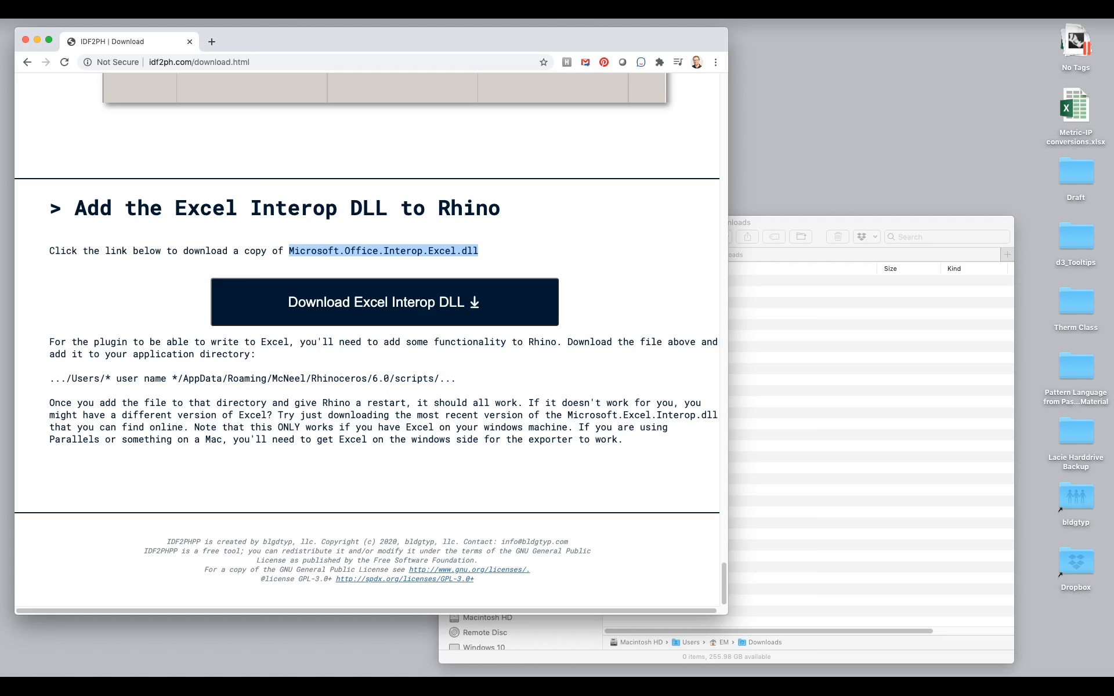
Download Microsoft.Office.Interop.Excel.dll, select it in Downloads, and move the Downloads window to make room for a second file window
{"action": "left_click", "coordinate": [452, 305]}
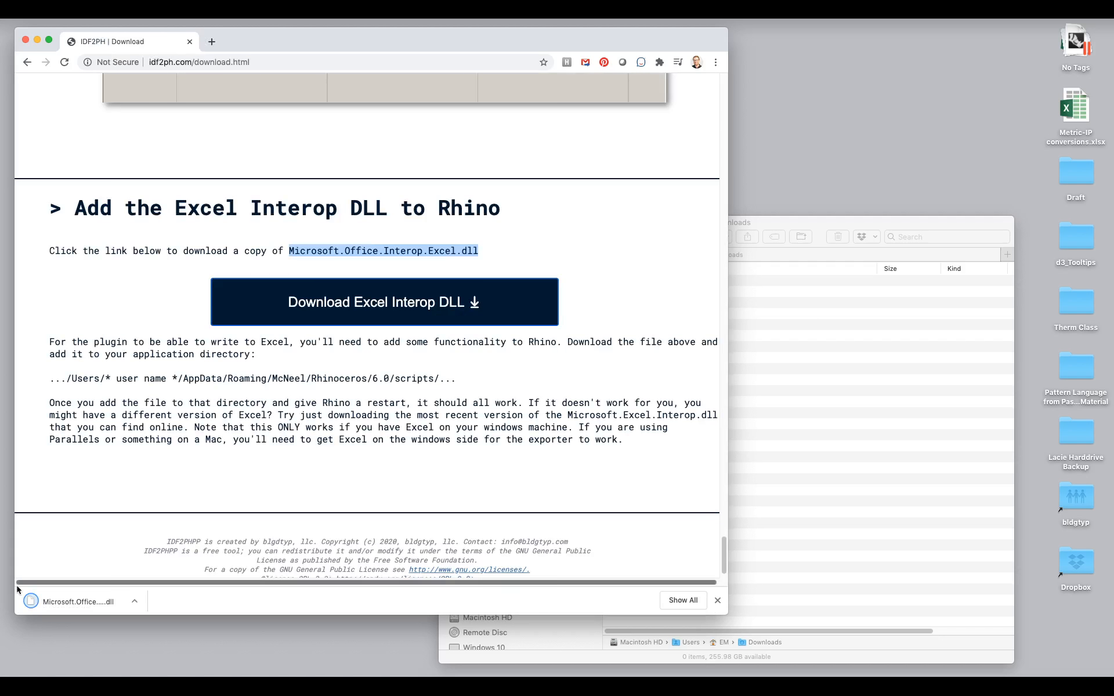
{"action": "left_click", "coordinate": [809, 354]}
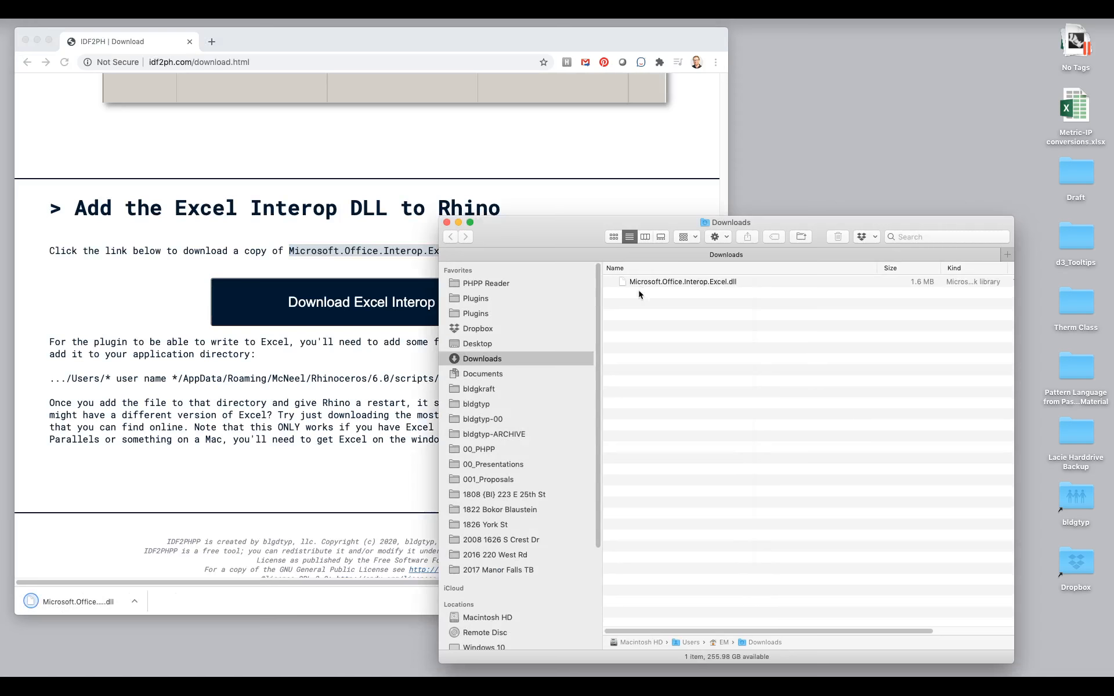
{"action": "left_click", "coordinate": [690, 283]}
{"action": "left_click_drag", "start_coordinate": [792, 237], "coordinate": [360, 240]}
Switch to Windows File Explorer and open AppData\Roaming\McNeel\Rhinoceros\6.0 in the user's profile folder on Local Disk (C:)
{"action": "key", "text": "super+Tab"}
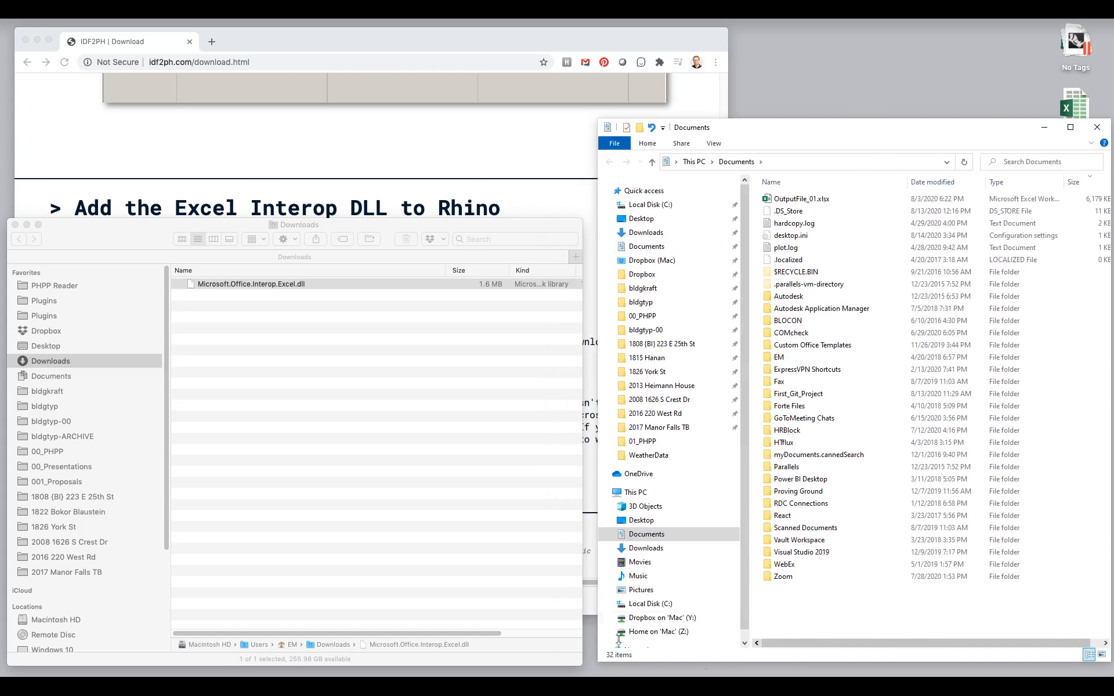
{"action": "left_click", "coordinate": [653, 605]}
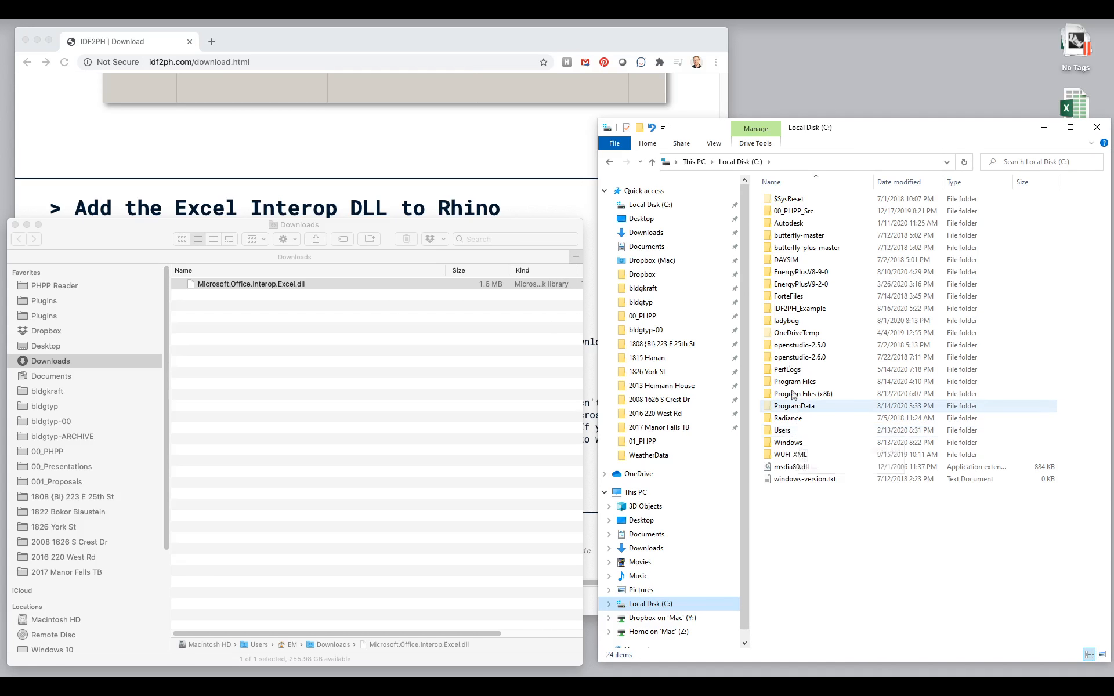
{"action": "double_click", "coordinate": [780, 431]}
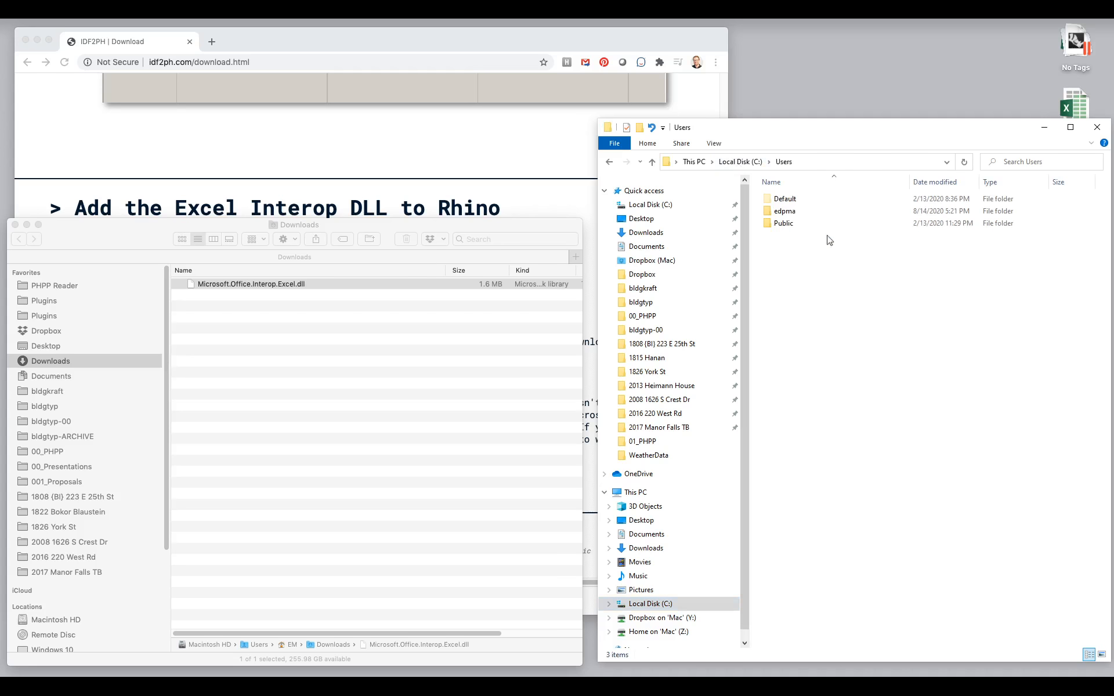
{"action": "double_click", "coordinate": [816, 213]}
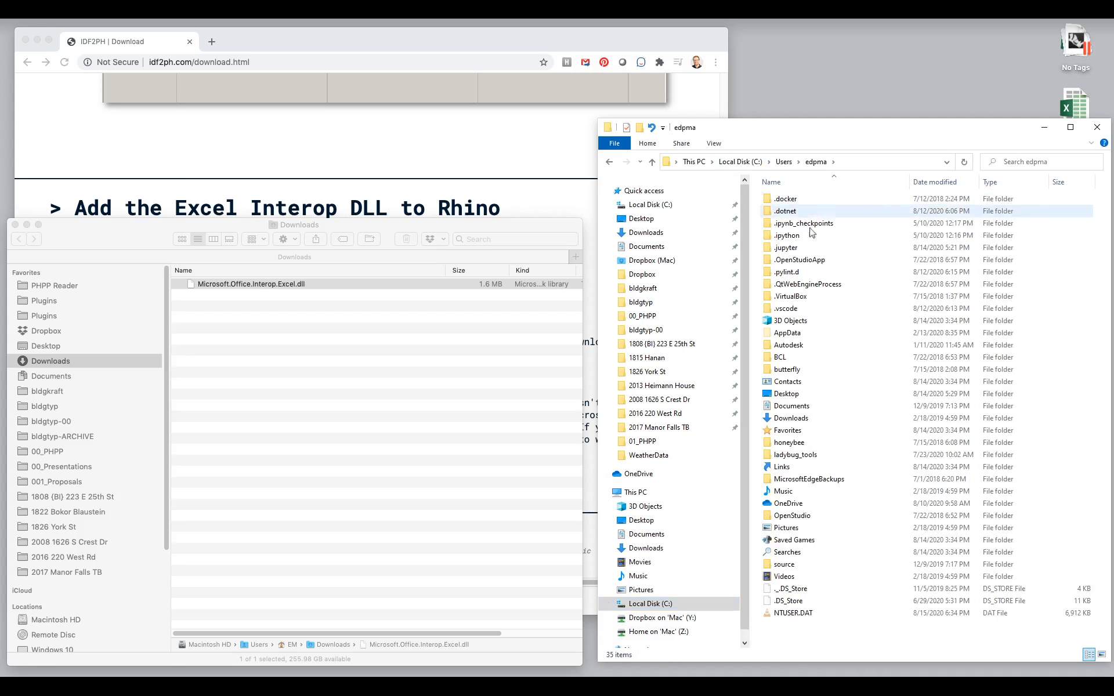
{"action": "double_click", "coordinate": [789, 333]}
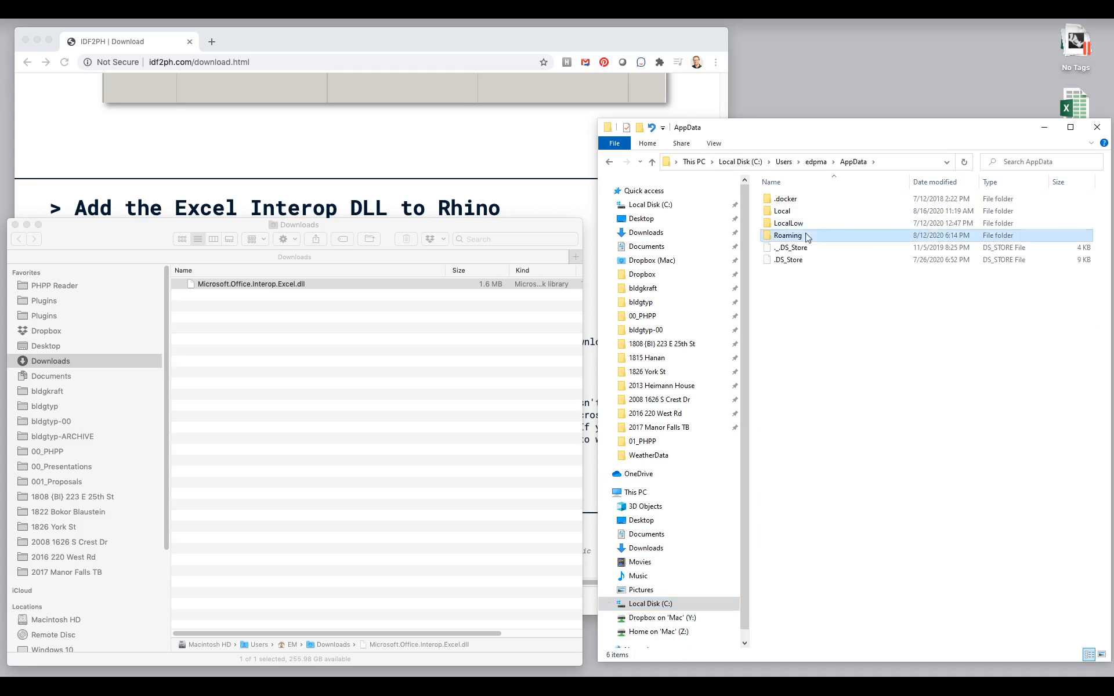
{"action": "double_click", "coordinate": [790, 235]}
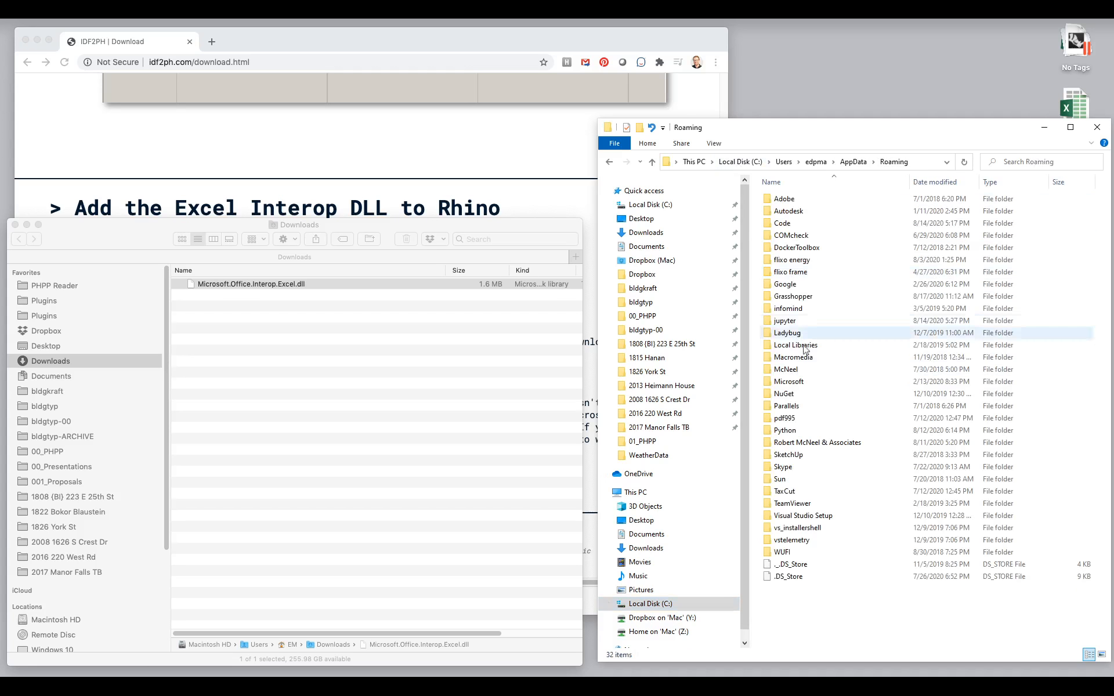
{"action": "double_click", "coordinate": [786, 368]}
{"action": "left_click", "coordinate": [820, 214]}
{"action": "double_click", "coordinate": [820, 216]}
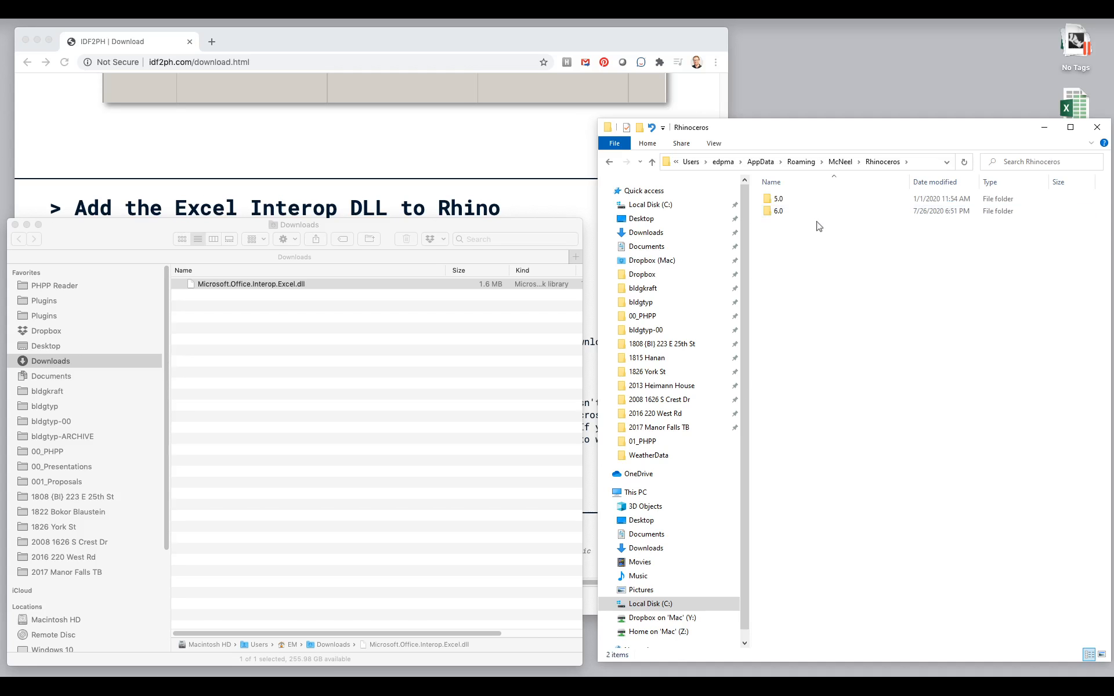
{"action": "double_click", "coordinate": [779, 210]}
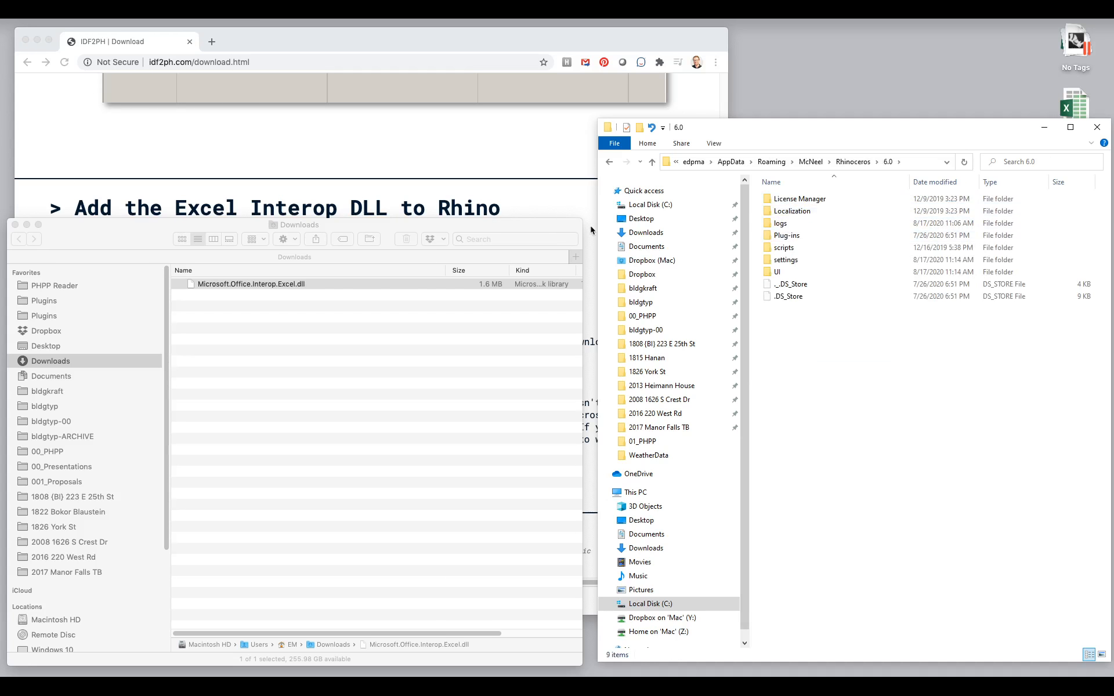
Shrink the Downloads window to reveal the page's instructions, open the Rhinoceros 6.0 scripts folder and select Microsoft.Office.Interop.Excel.dll there
{"action": "left_click_drag", "start_coordinate": [583, 228], "coordinate": [580, 458]}
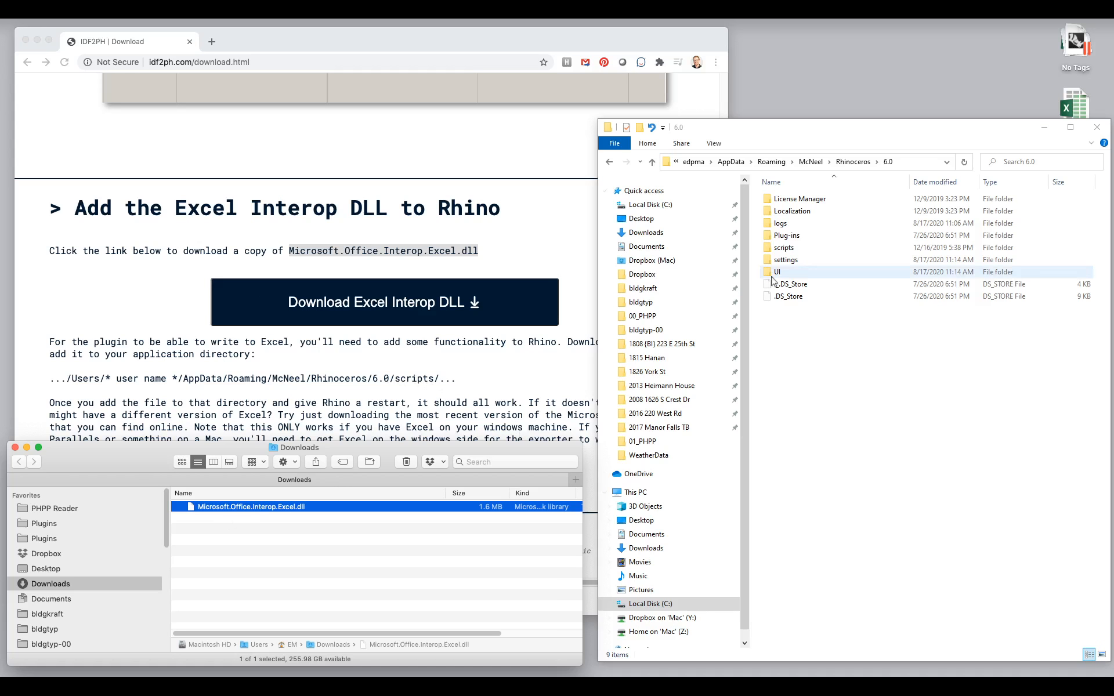
{"action": "double_click", "coordinate": [784, 248]}
{"action": "left_click", "coordinate": [856, 214]}
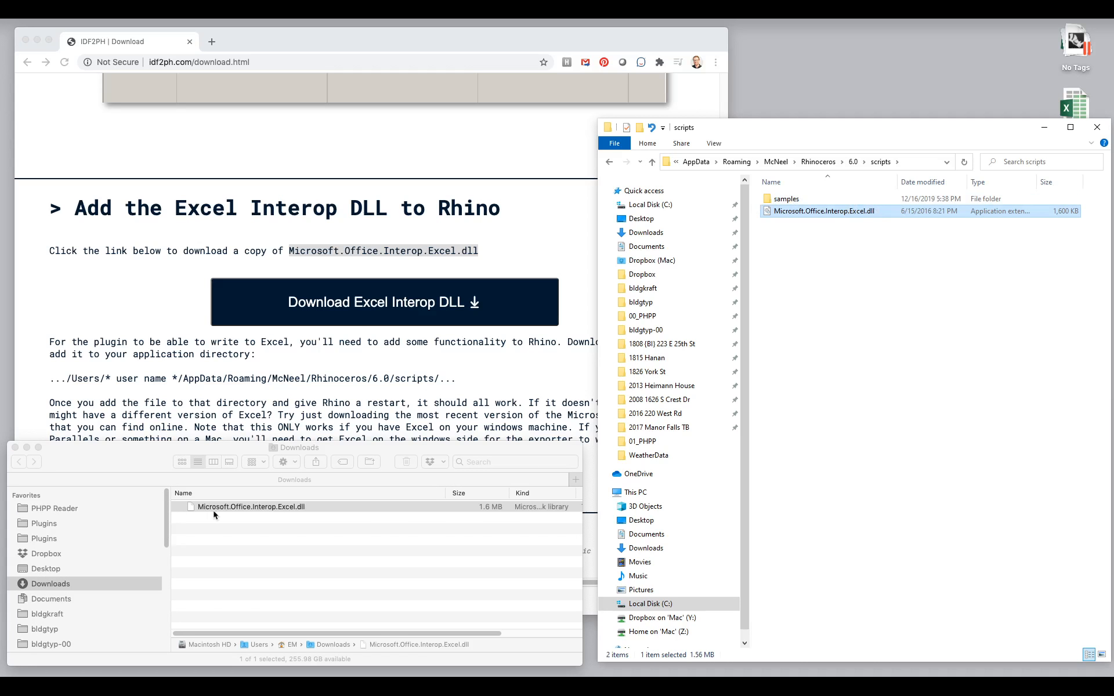
{"action": "left_click_drag", "start_coordinate": [214, 508], "coordinate": [197, 568]}
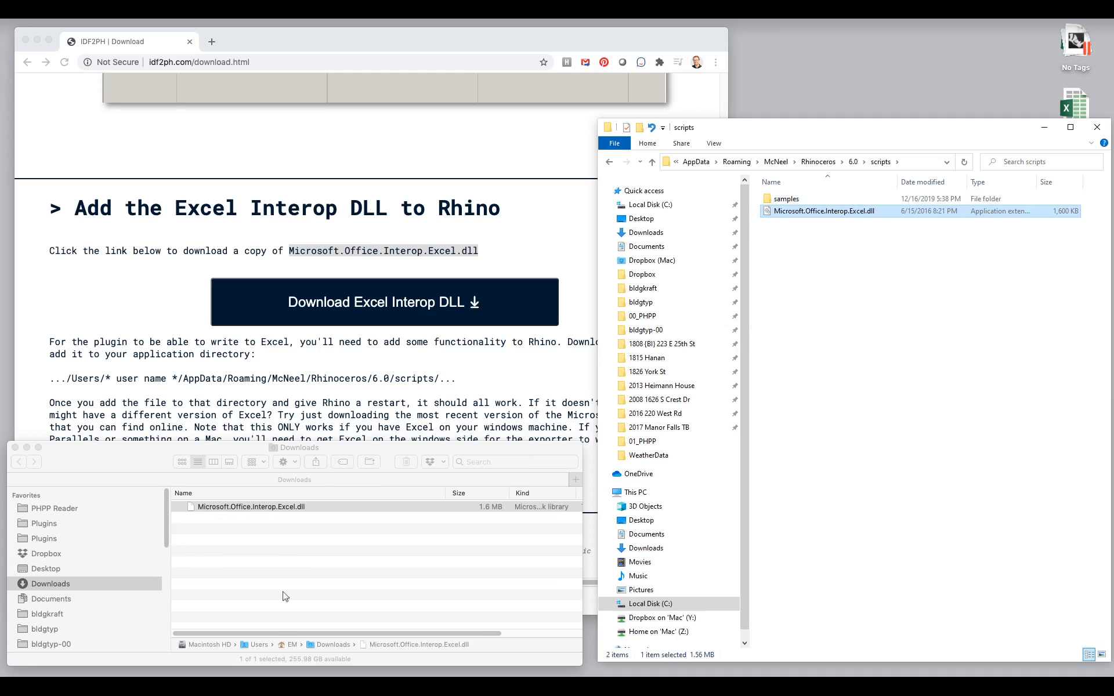